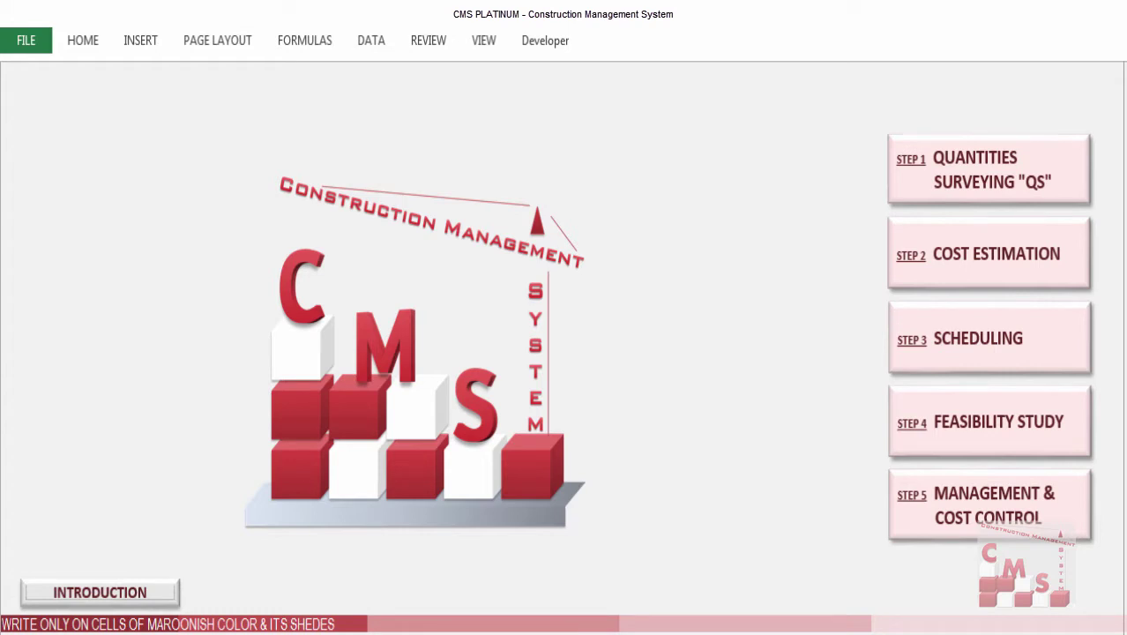
Open the structure works sheet for ground-floor slabs till mezzanine within Quantities Surveying and select its number of floors.
left_click(1047, 189)
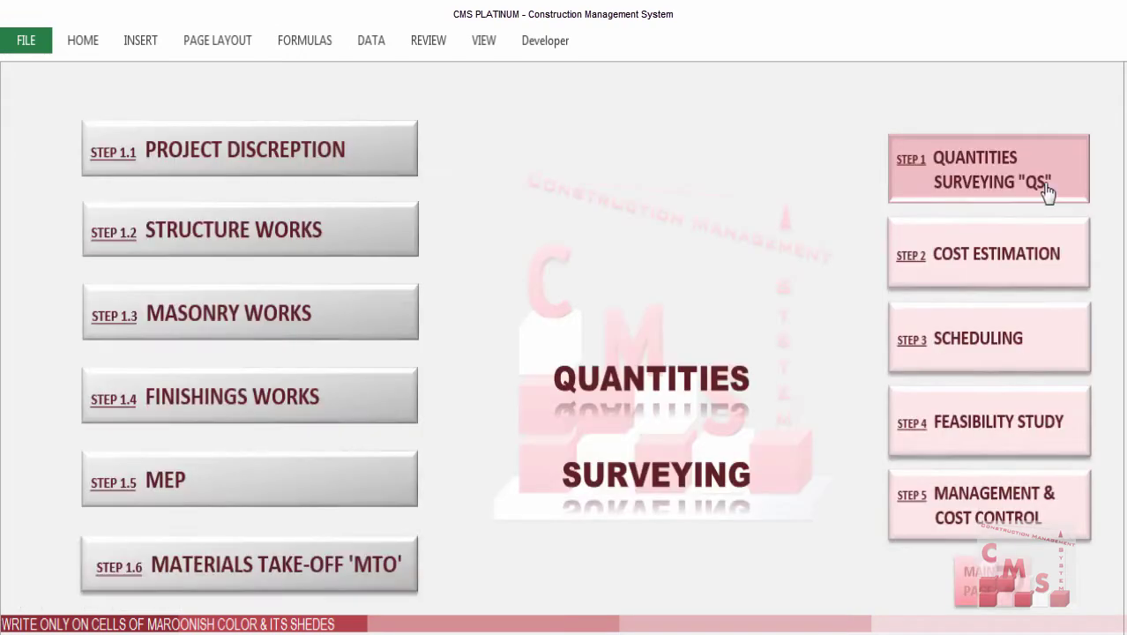
left_click(358, 235)
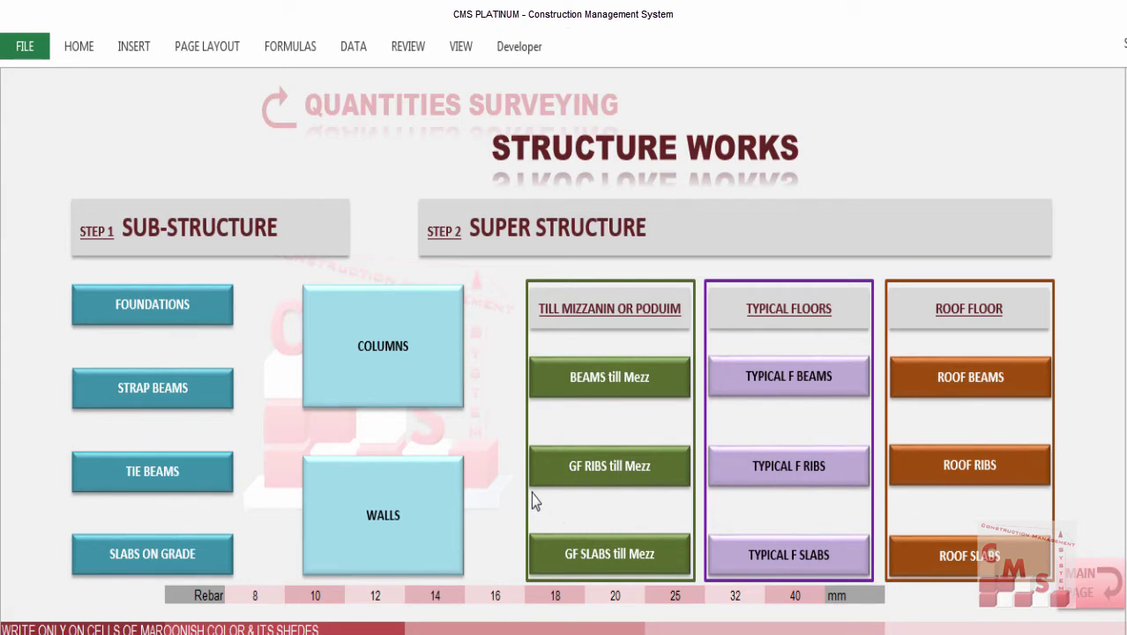
left_click(633, 560)
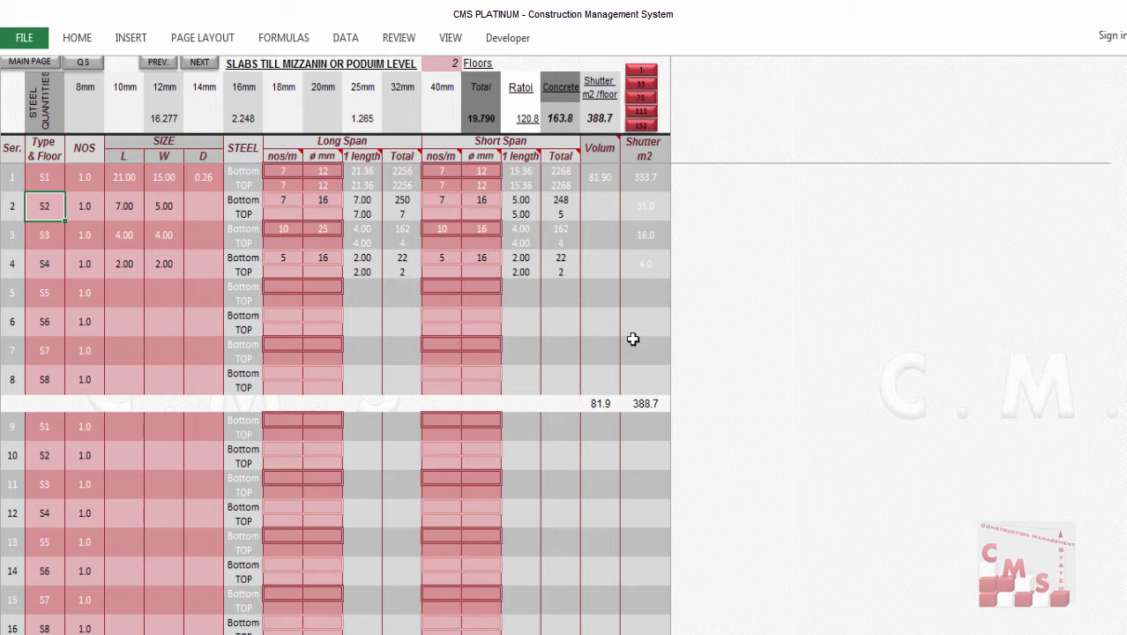
left_click(436, 65)
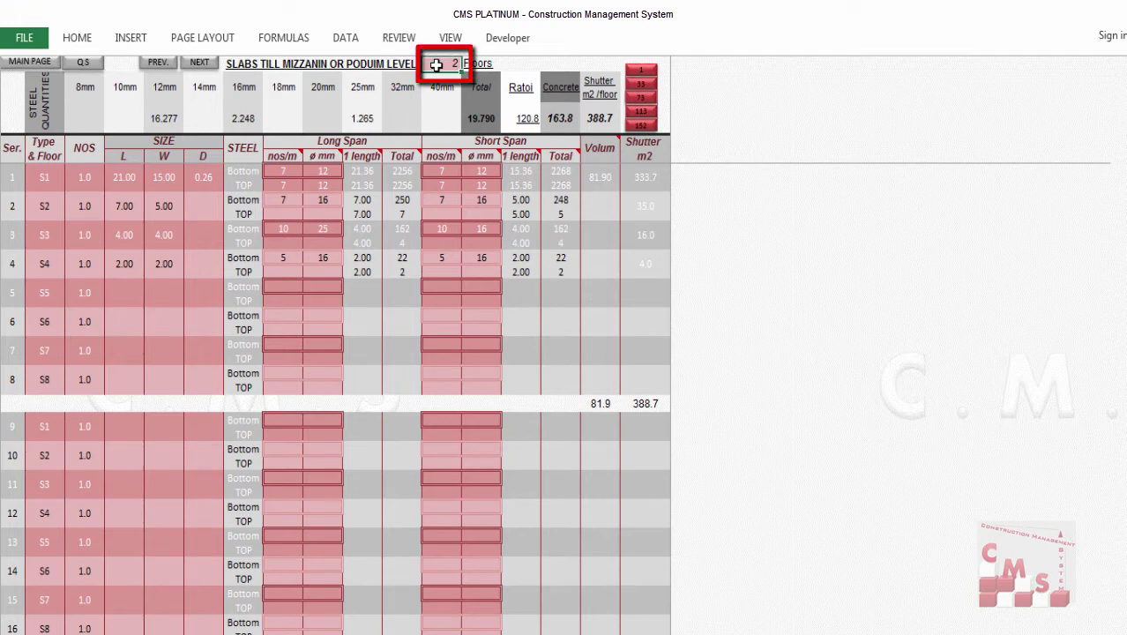
Open the project description from Quantities Surveying and check the ground floor area and the mezzanine or podiums area.
left_click(35, 61)
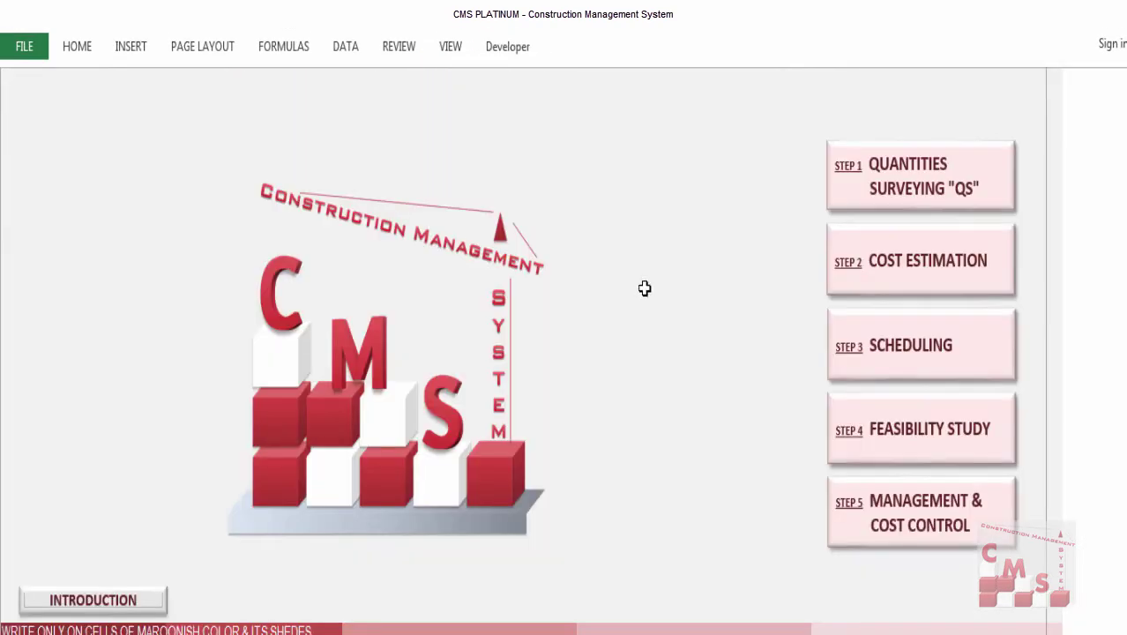
left_click(939, 187)
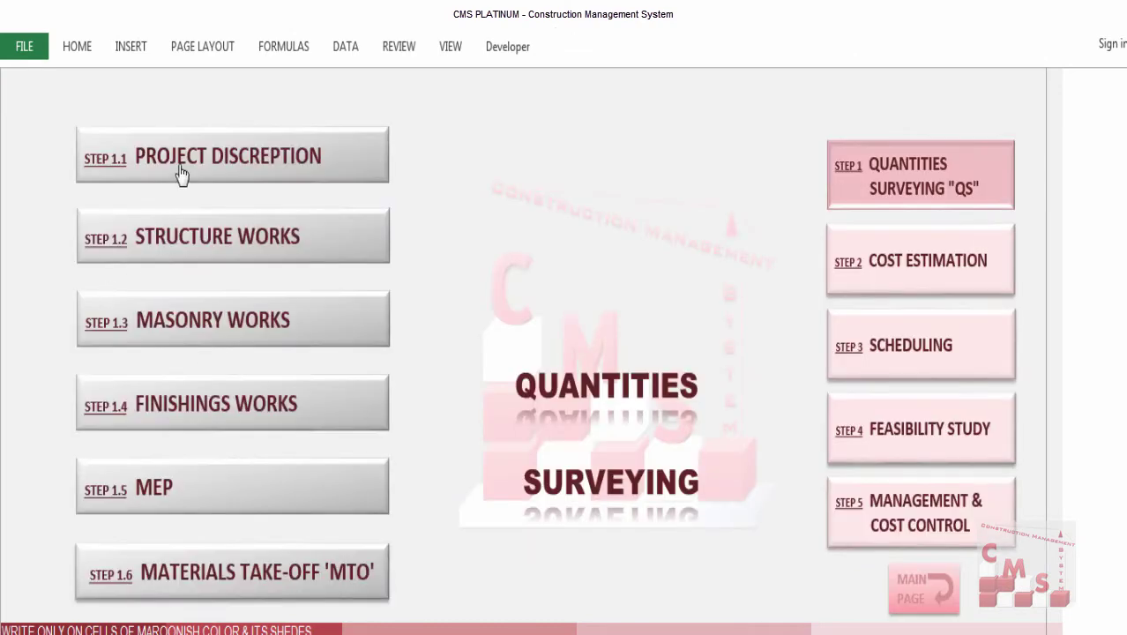
left_click(177, 168)
left_click(390, 348)
left_click(380, 373)
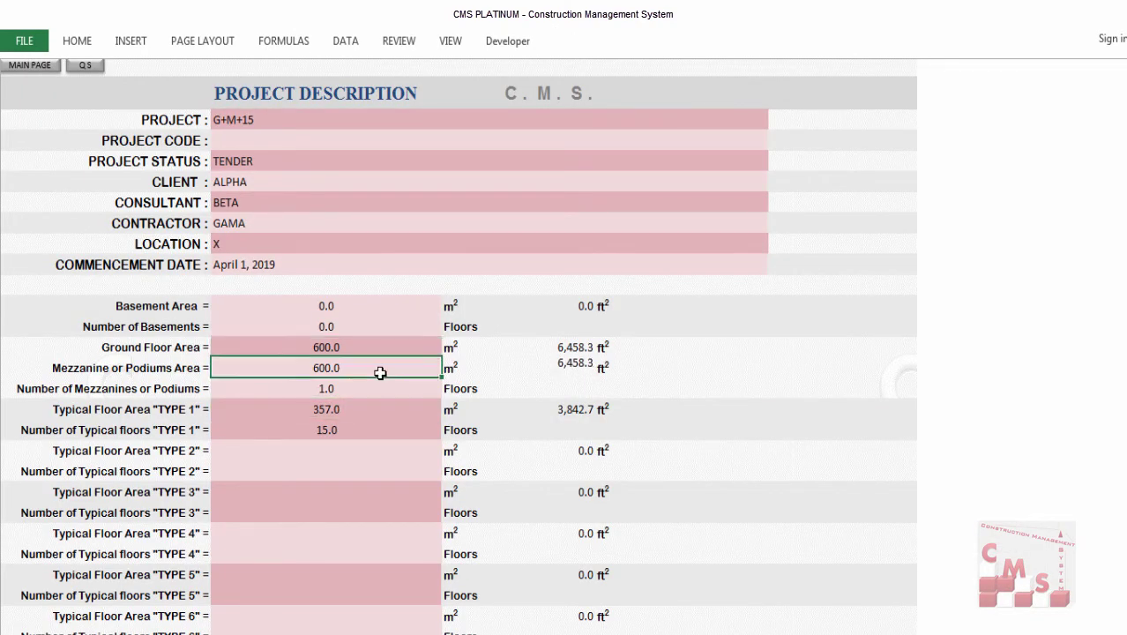
Return to the structure works sheet for ground-floor slabs till mezzanine.
left_click(48, 65)
left_click(321, 247)
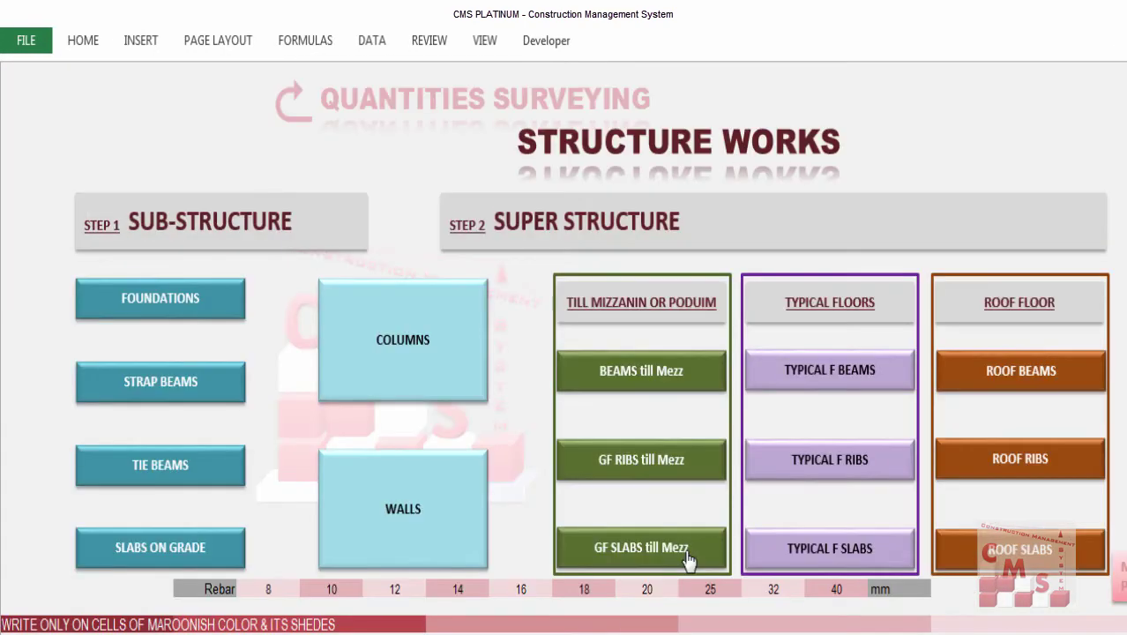
left_click(684, 555)
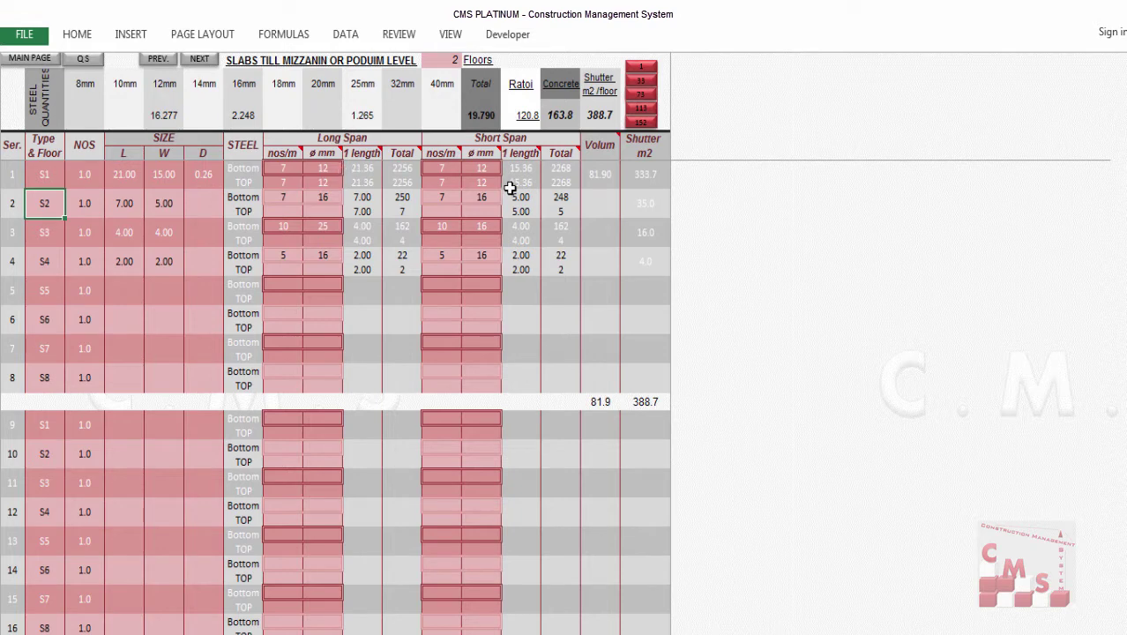
Set the number of floors for the slabs till mezzanine or podium level to 1 and select slab S1's length.
left_click(458, 59)
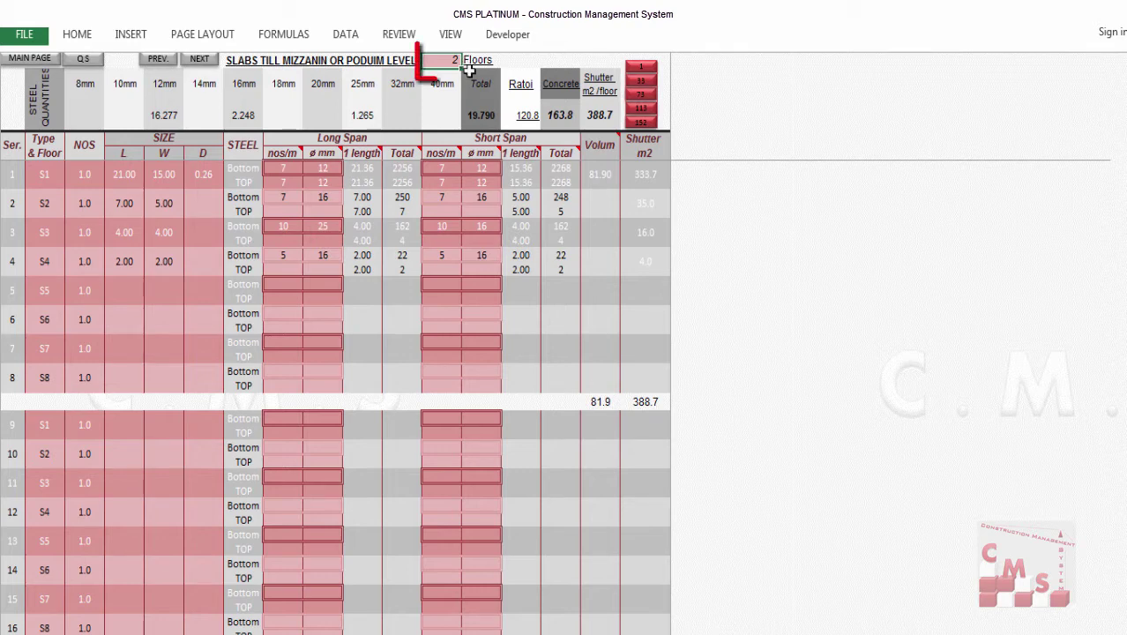
type("1")
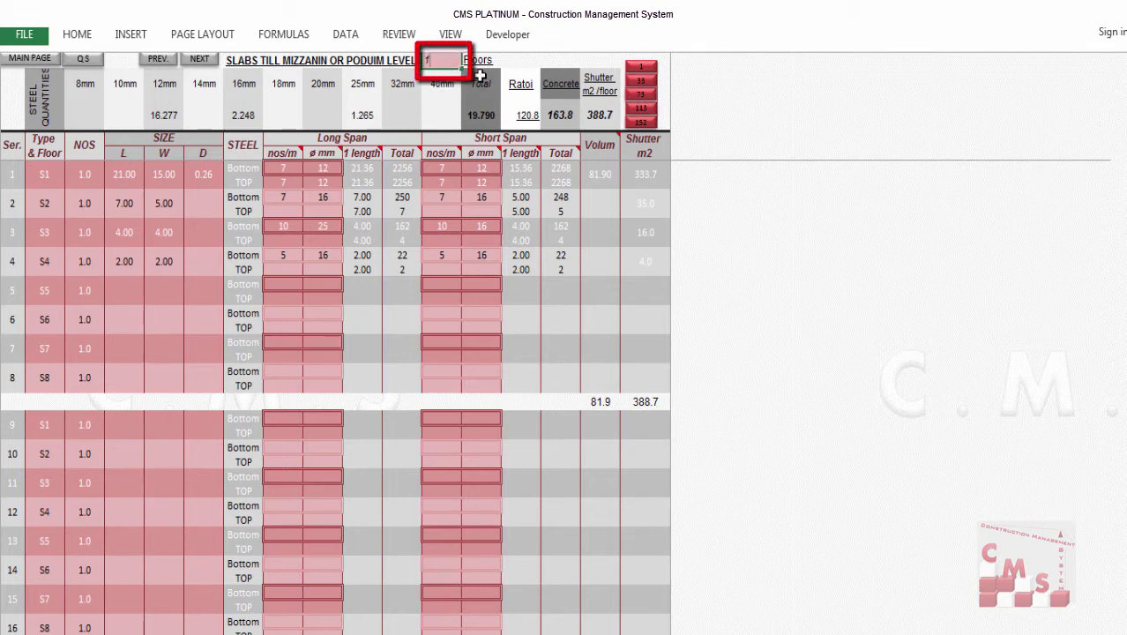
key("Return")
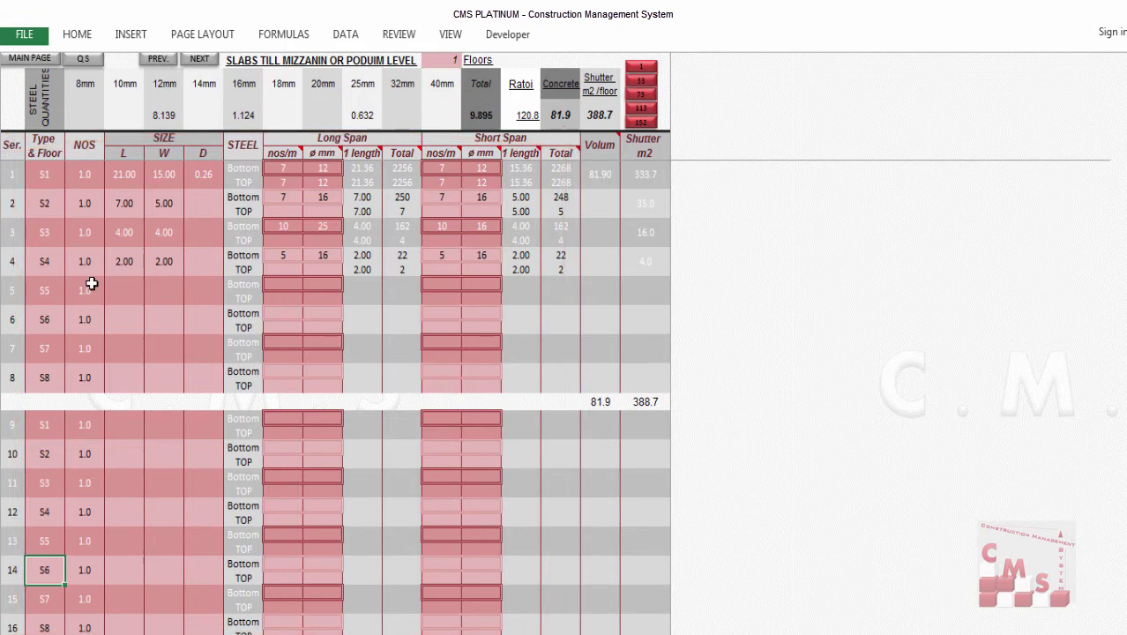
left_click(114, 179)
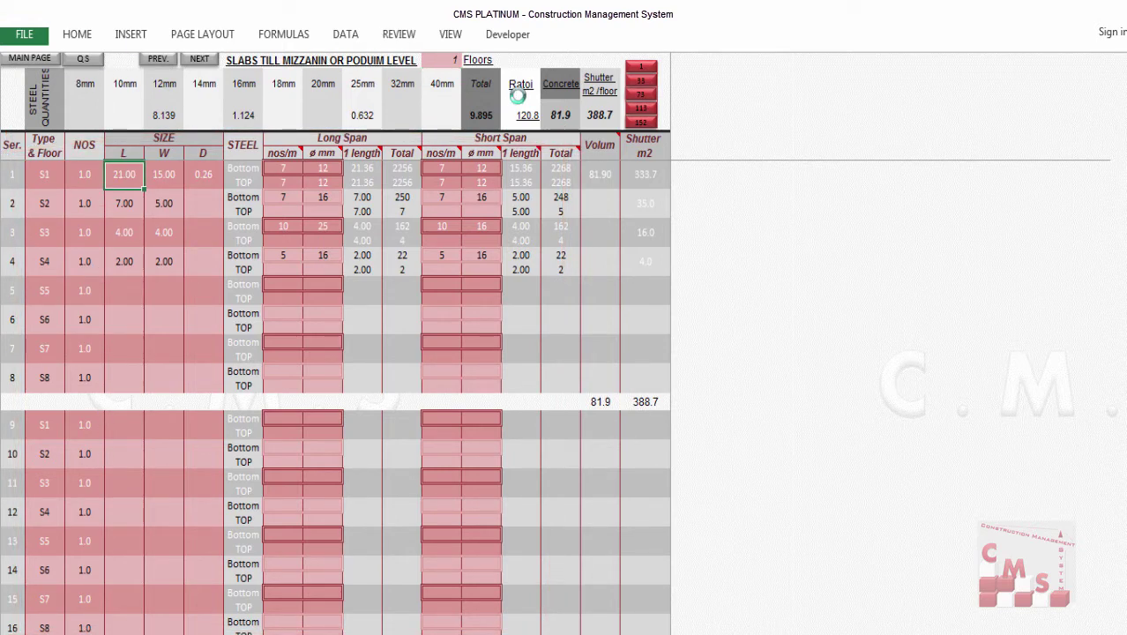
Set the number of floors for the slabs till mezzanine or podium level to 2.
left_click(441, 59)
type("2")
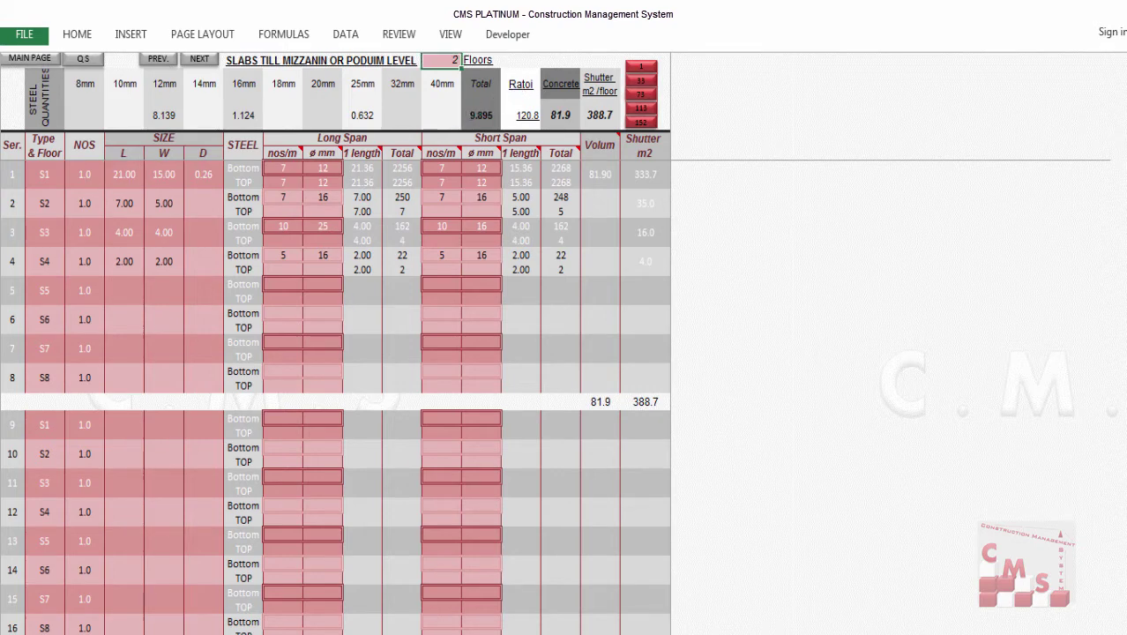
key("Return")
Switch to AutoCAD and examine the ground and first floor slab drawing, including its mesh and slab thickness note.
key("alt+Tab")
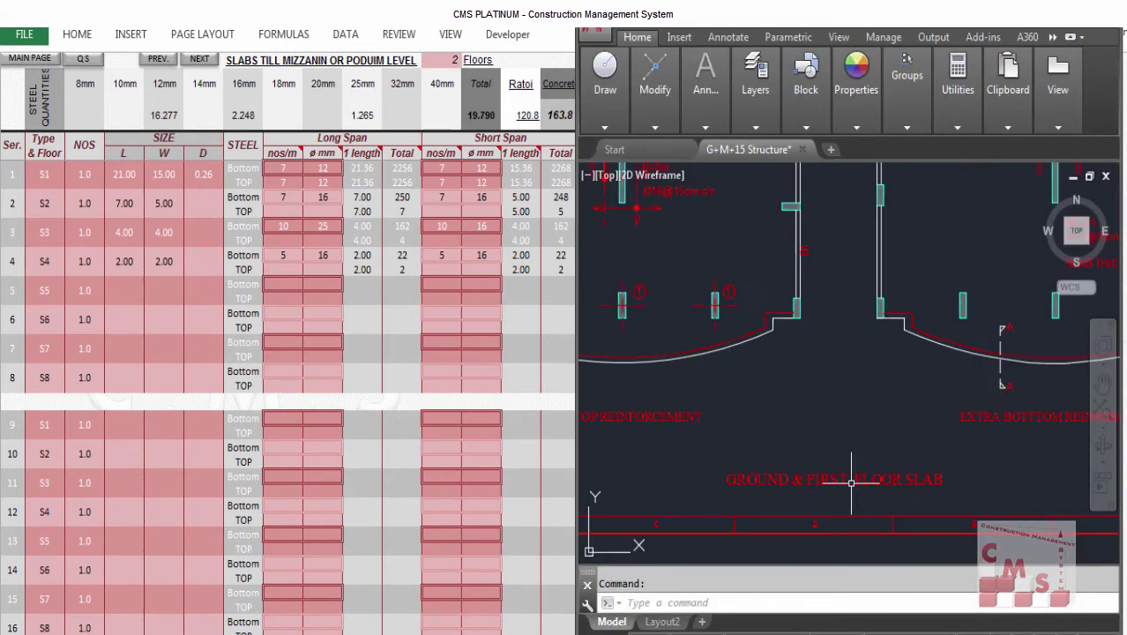
scroll(851, 482, "down", 5)
scroll(851, 483, "up", 3)
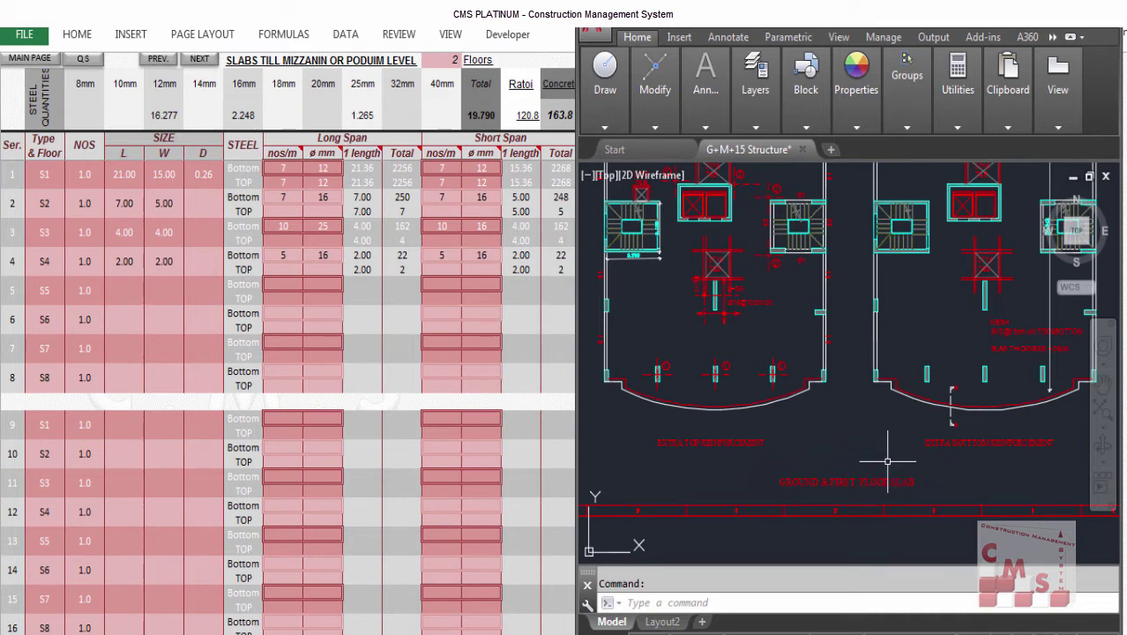
scroll(659, 455, "down", 4)
scroll(625, 454, "down", 2)
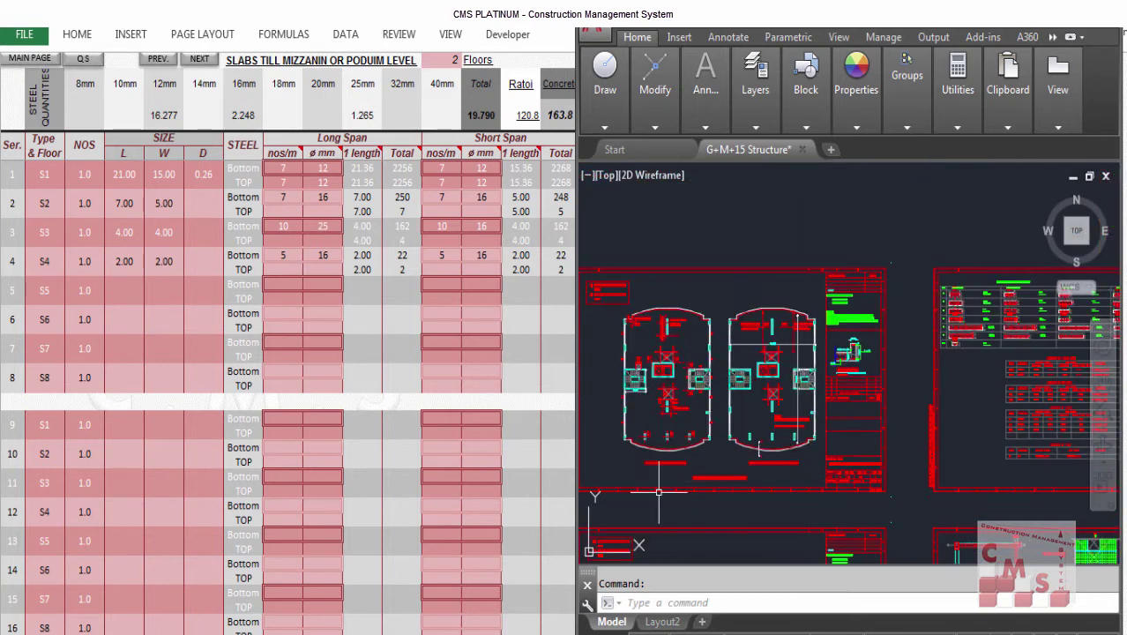
middle_click_drag(705, 355, 828, 431)
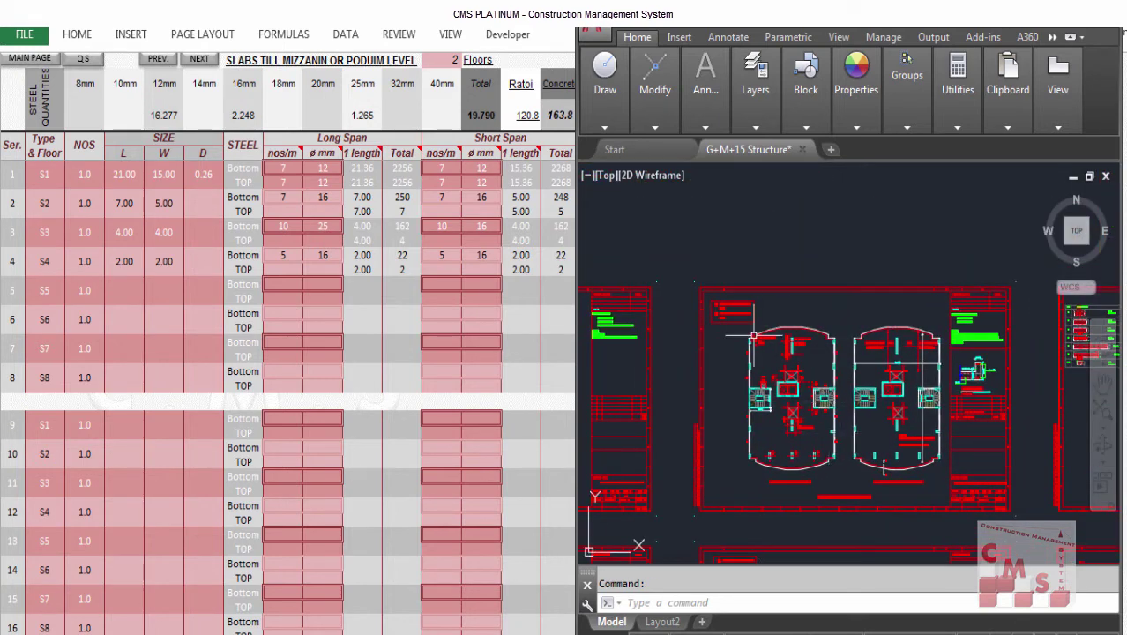
scroll(762, 307, "up", 6)
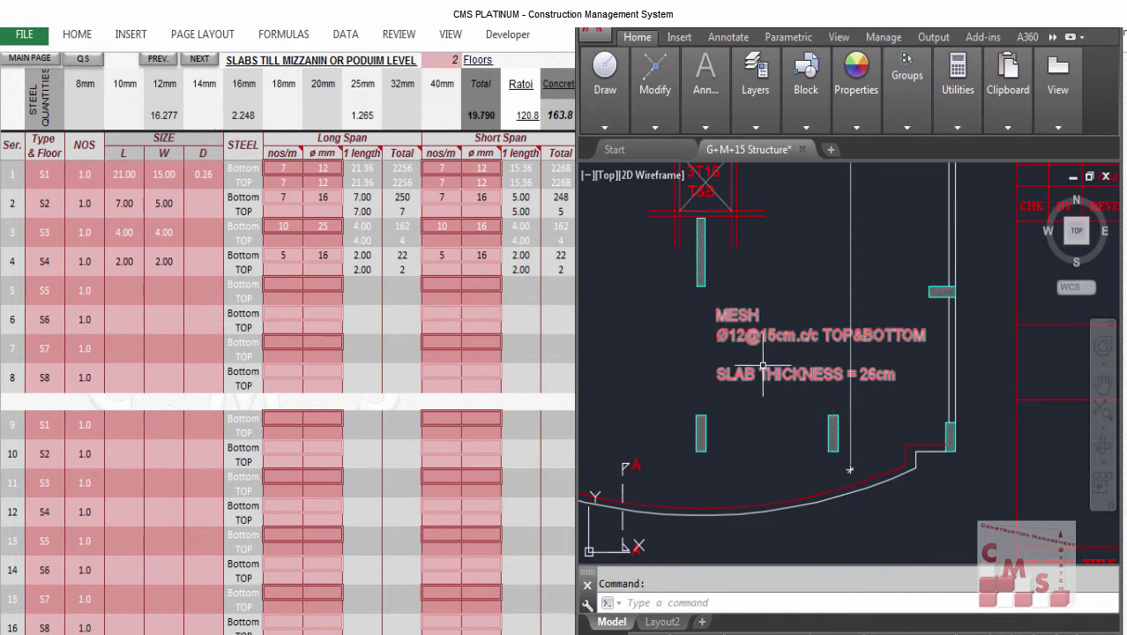
scroll(762, 359, "up", 2)
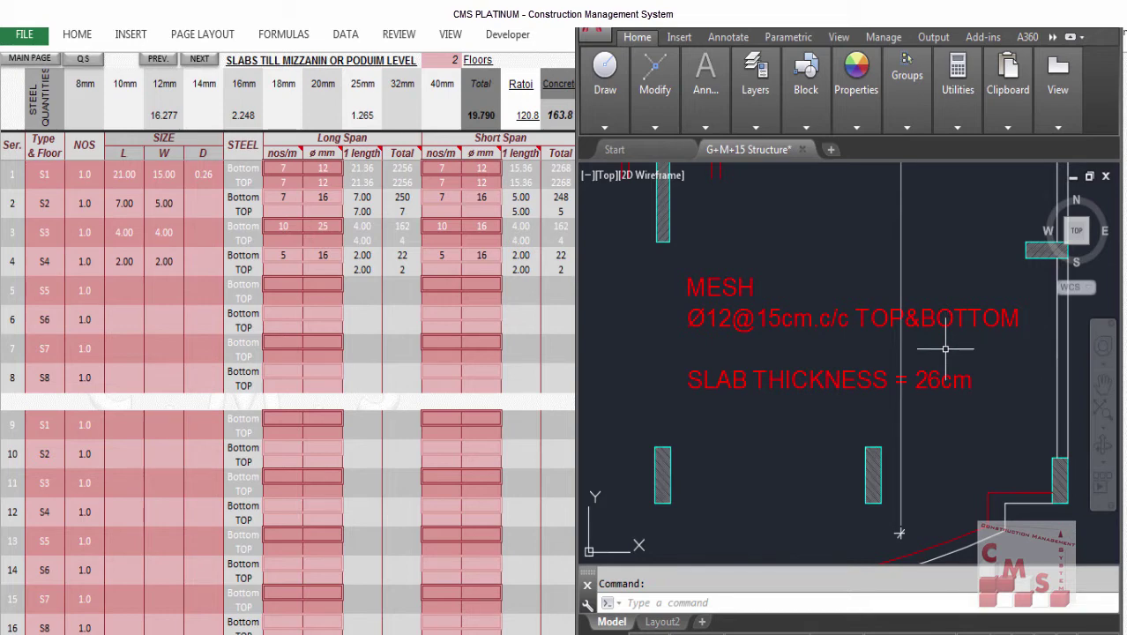
Compare the extra top and extra bottom reinforcement plans of the ground and first floor slab.
scroll(945, 350, "down", 6)
scroll(927, 226, "up", 5)
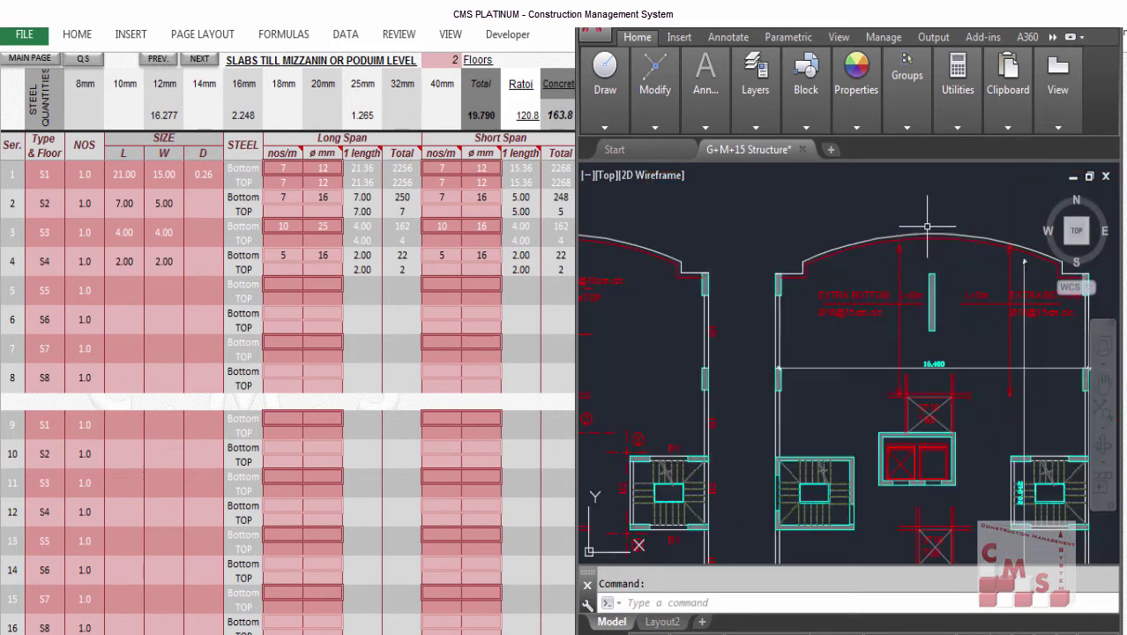
scroll(813, 291, "down", 2)
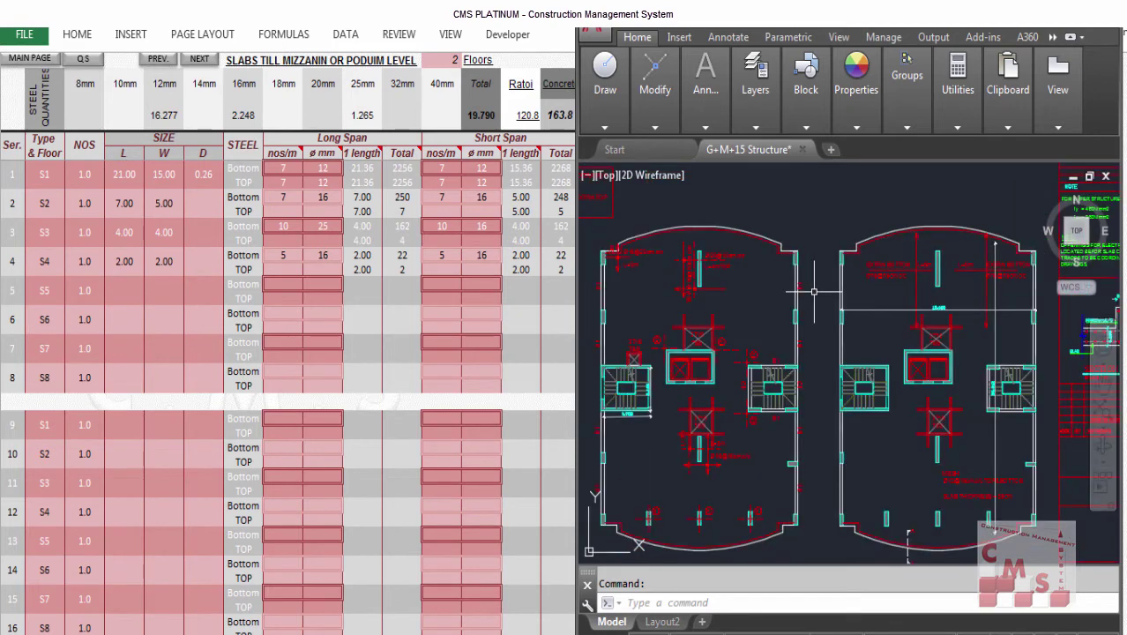
scroll(596, 269, "up", 2)
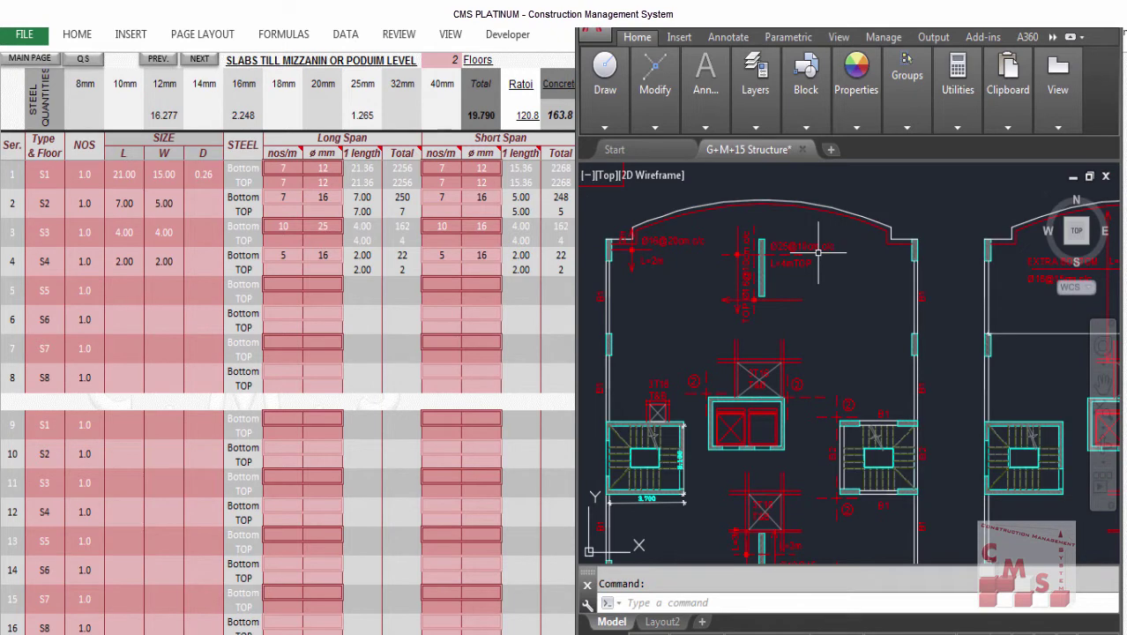
scroll(808, 317, "down", 2)
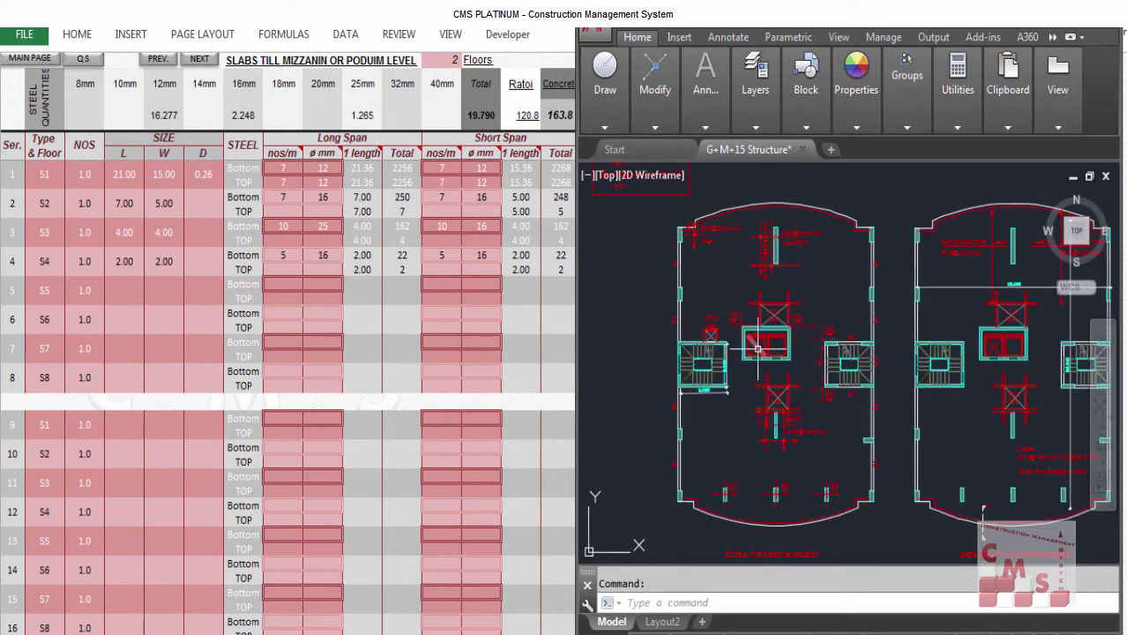
middle_click_drag(758, 350, 687, 348)
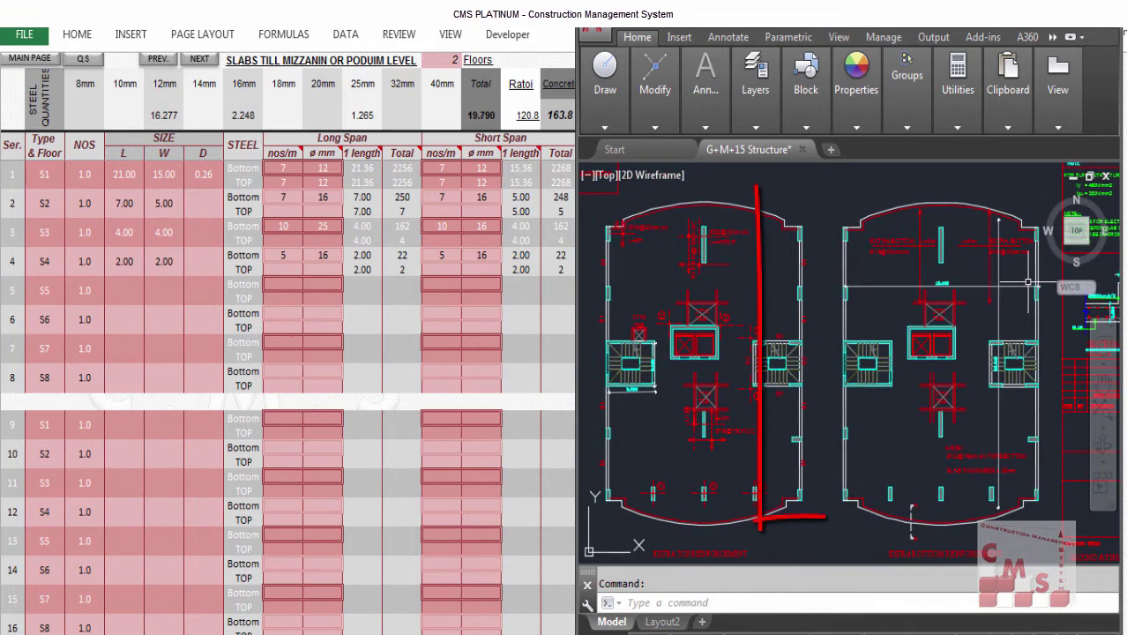
middle_click_drag(786, 259, 721, 258)
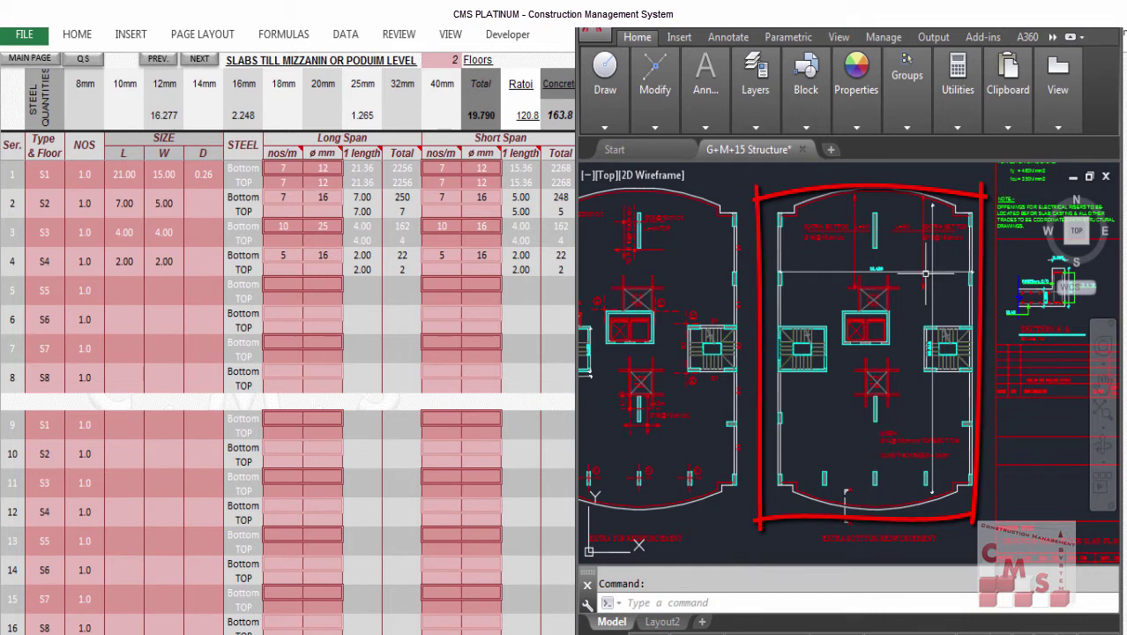
Measure the slab area on the extra bottom reinforcement plan with the AREA command, tracing the slab outline and its curved edge.
scroll(955, 198, "up", 2)
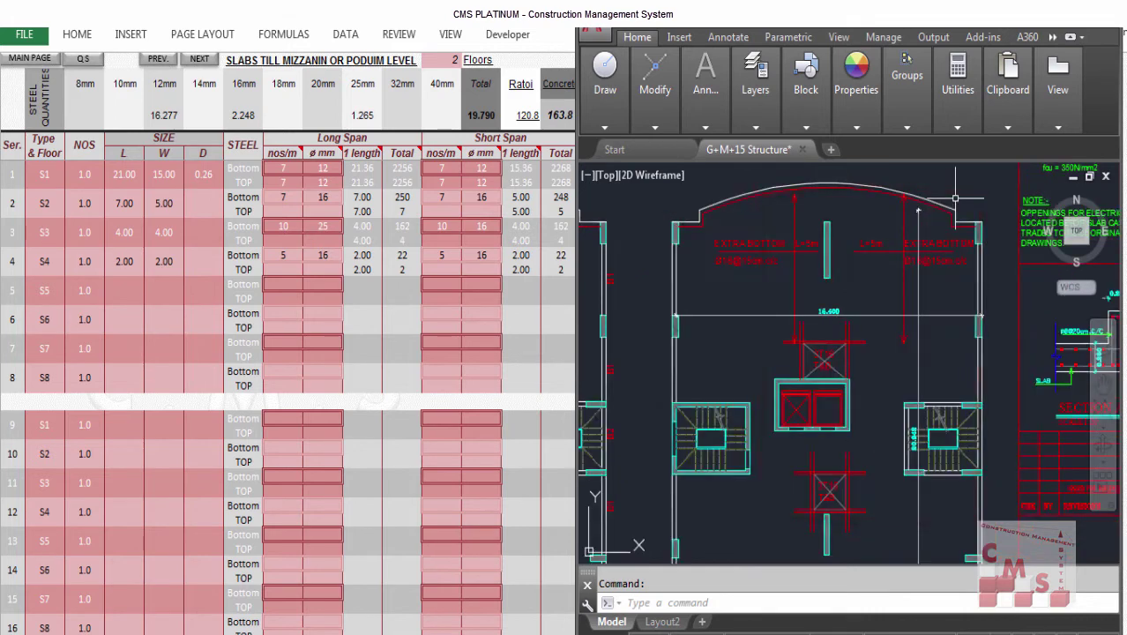
type("AREA")
key("Return")
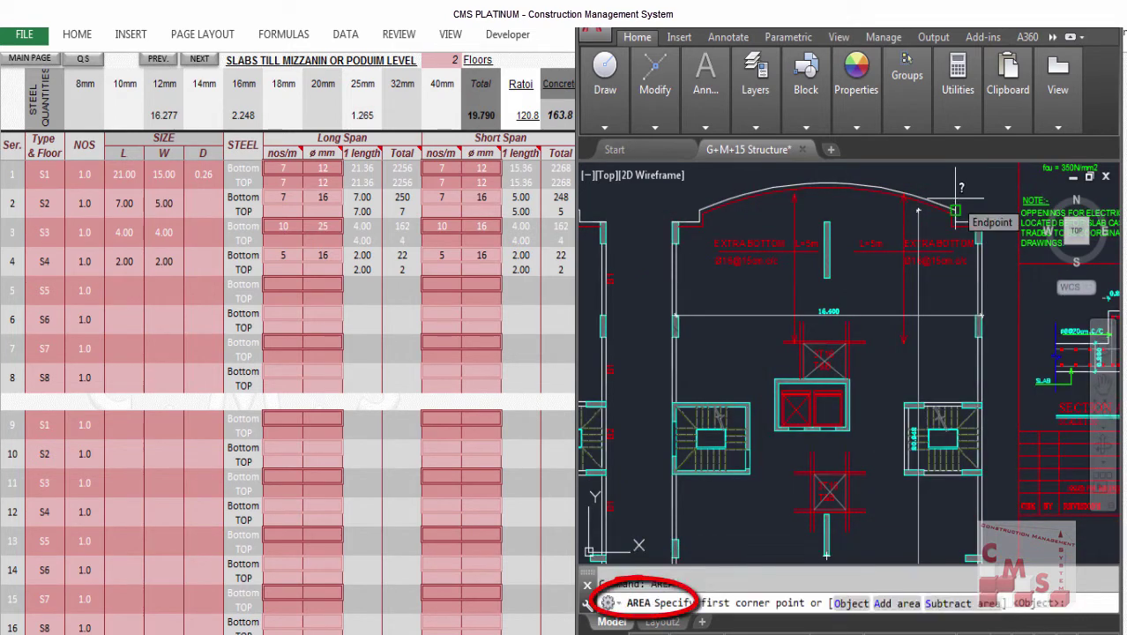
left_click(955, 210)
scroll(882, 397, "up", 5)
left_click(963, 522)
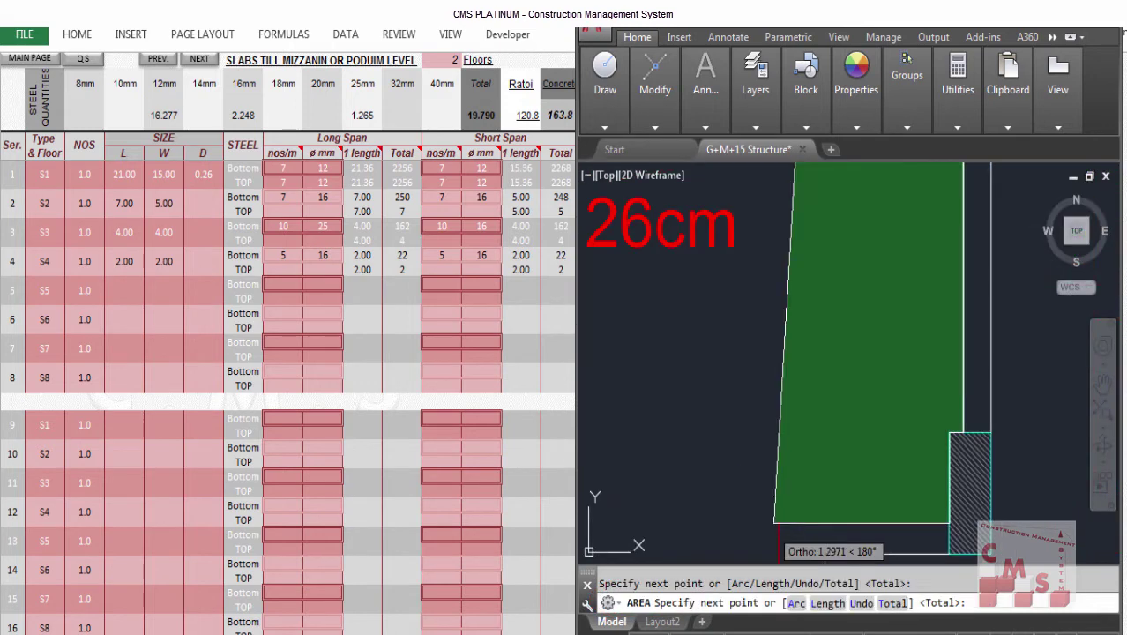
left_click(779, 527)
scroll(778, 528, "down", 4)
left_click(937, 441)
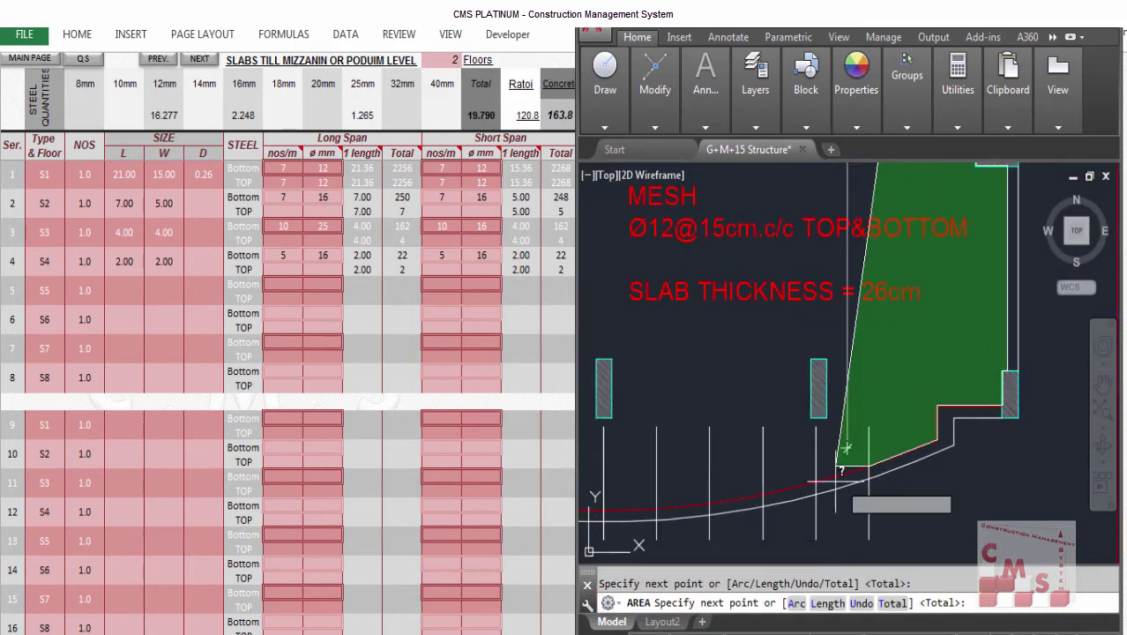
key("Return")
Examine the extra bottom reinforcement plan, covering its mesh note, overall slab dimensions and the neighbouring section A-A.
scroll(778, 263, "down", 6)
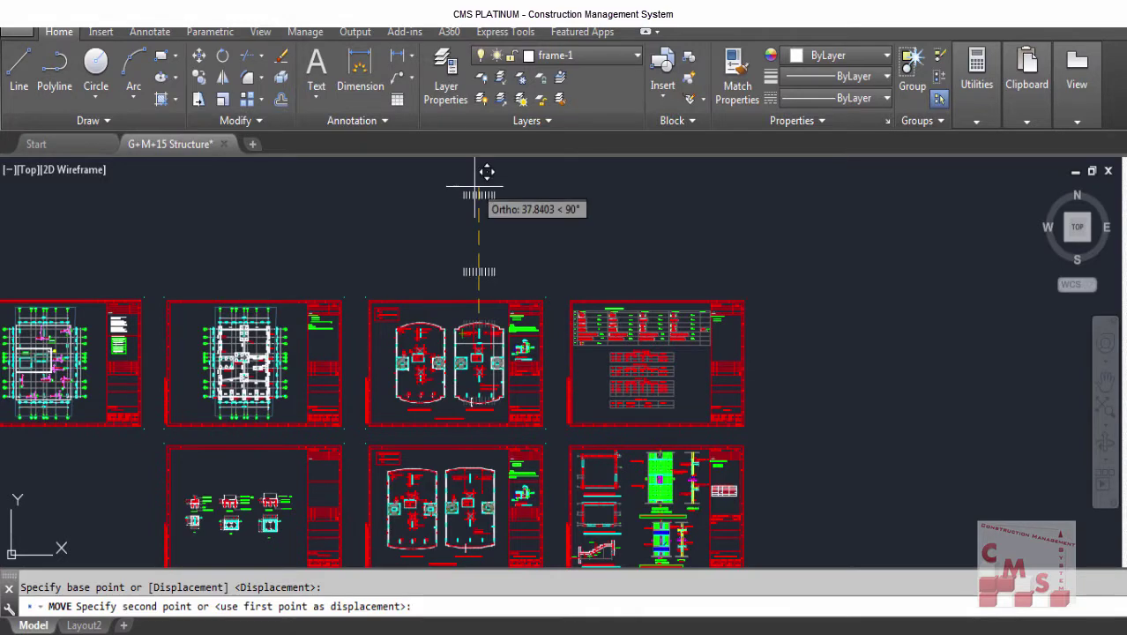
scroll(469, 368, "up", 4)
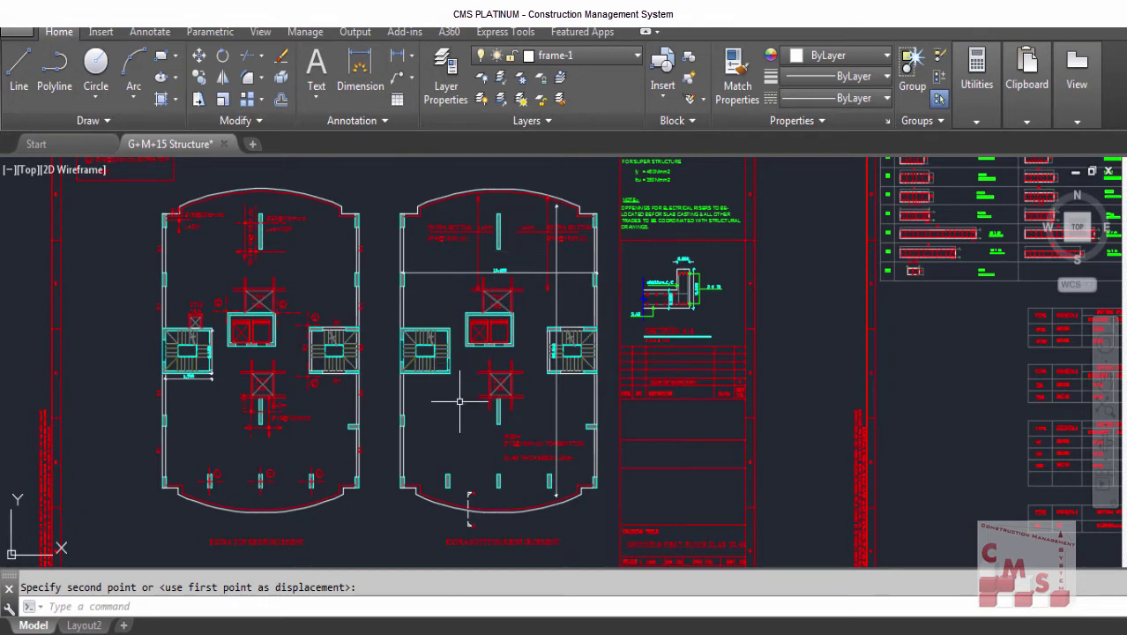
scroll(516, 476, "up", 2)
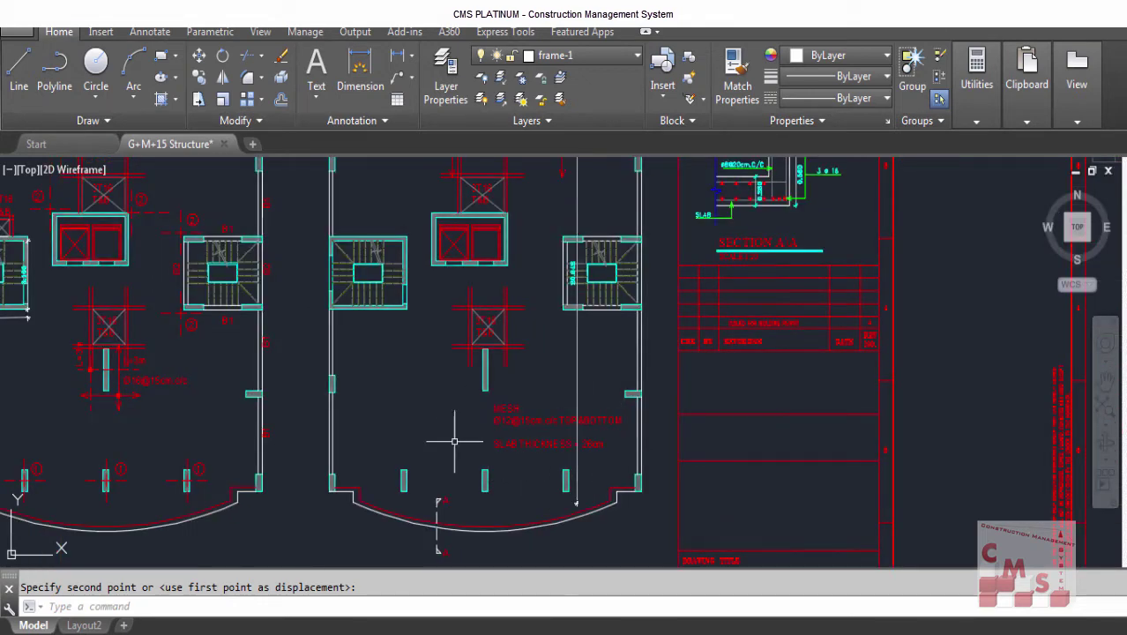
scroll(529, 379, "down", 3)
scroll(557, 353, "up", 3)
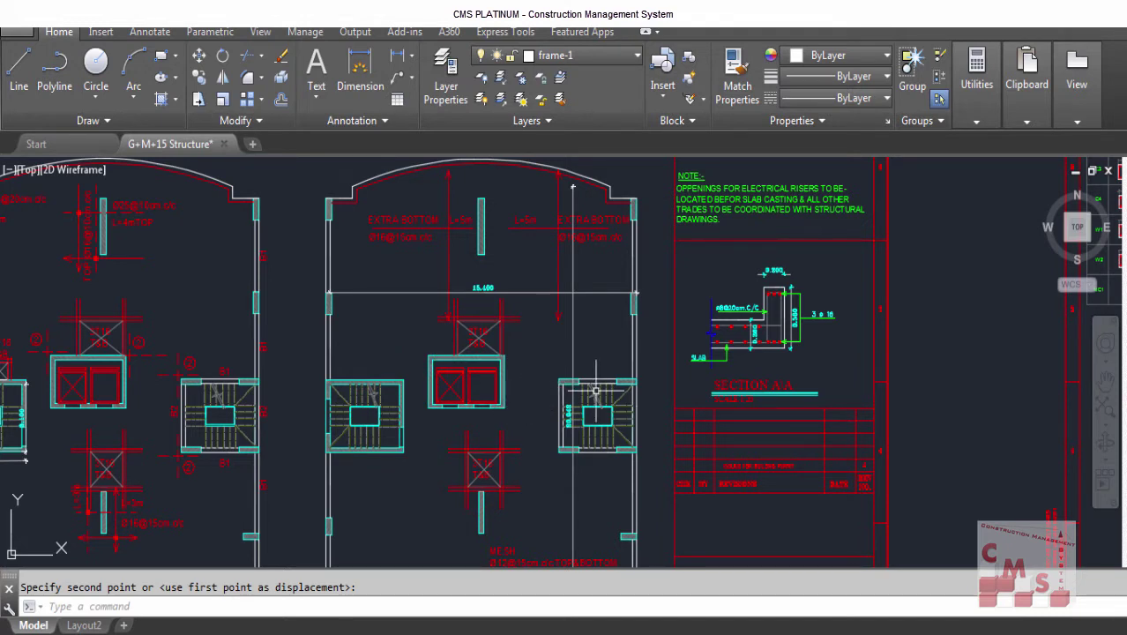
middle_click_drag(509, 178, 488, 203)
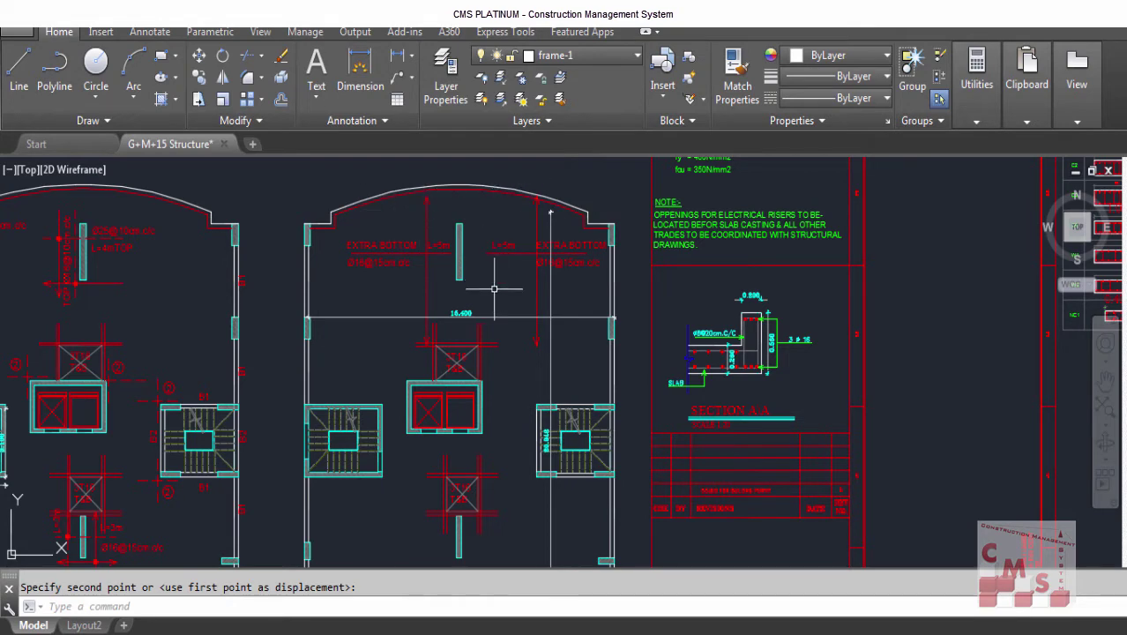
Start a polyline at the inner face of the upper-right column on the extra bottom plan and run it down to the column's lower corner.
key("Escape")
scroll(494, 289, "up", 5)
scroll(579, 252, "down", 3)
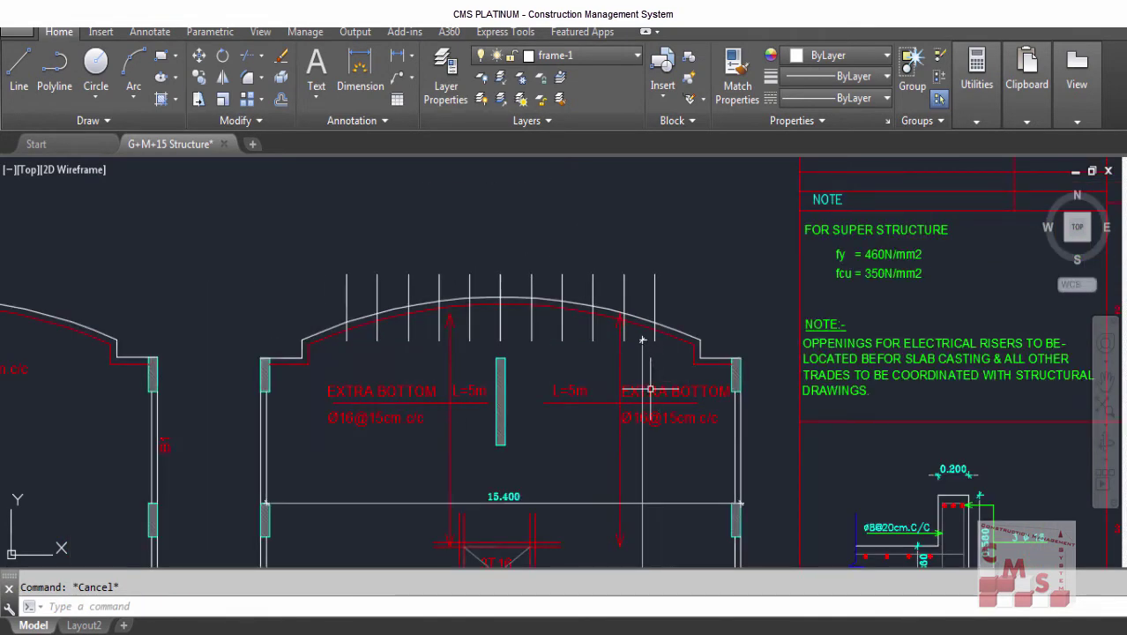
key("Return")
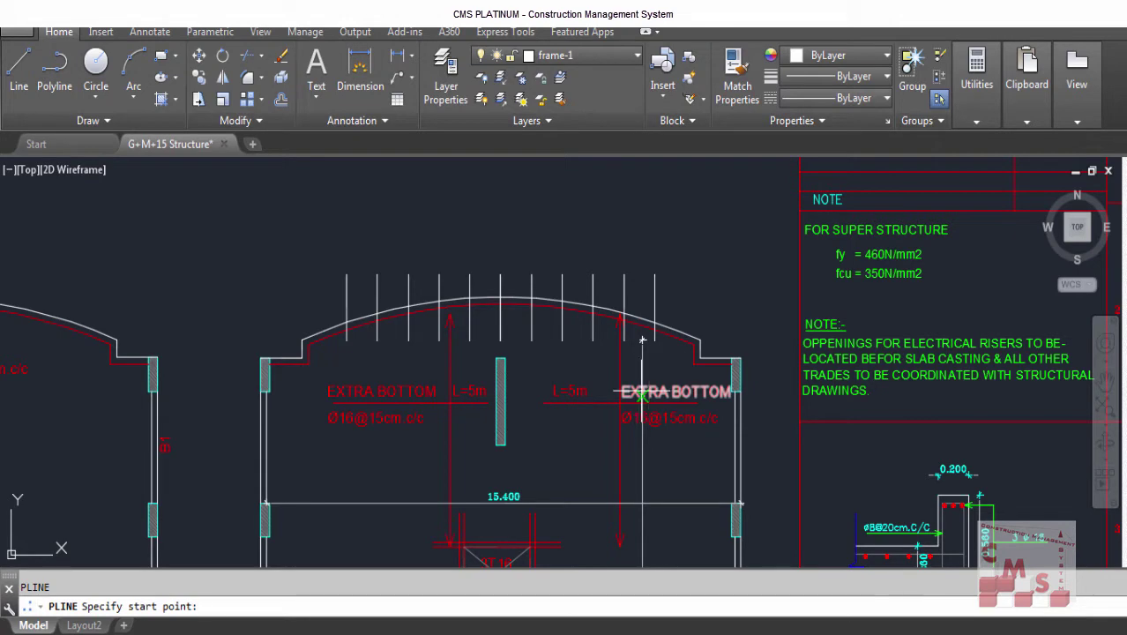
scroll(734, 365, "up", 2)
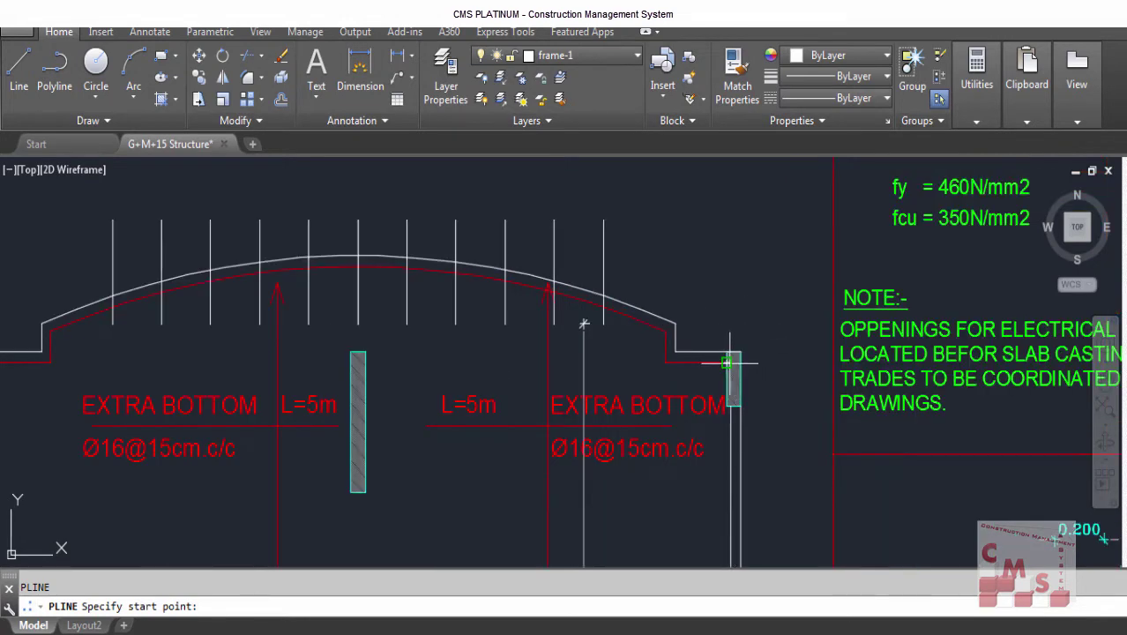
left_click(730, 363)
scroll(730, 363, "down", 3)
scroll(750, 424, "up", 4)
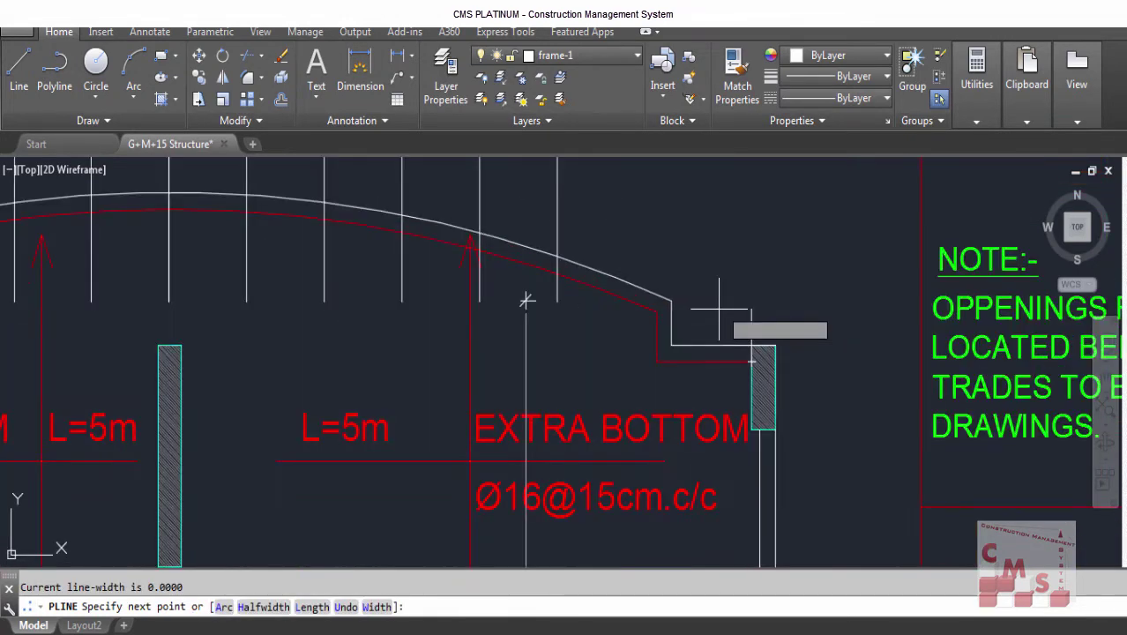
left_click(751, 430)
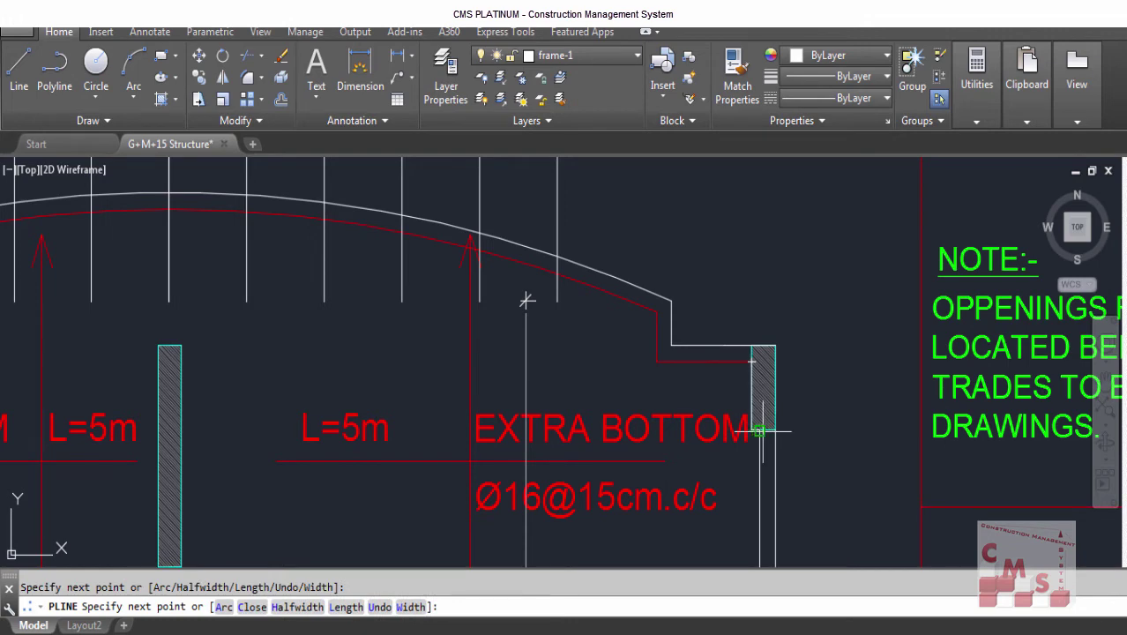
Continue the polyline along the right edge, around the lift shaft and its opening, and up the left edge to the curved edge.
scroll(761, 431, "down", 3)
scroll(776, 454, "up", 3)
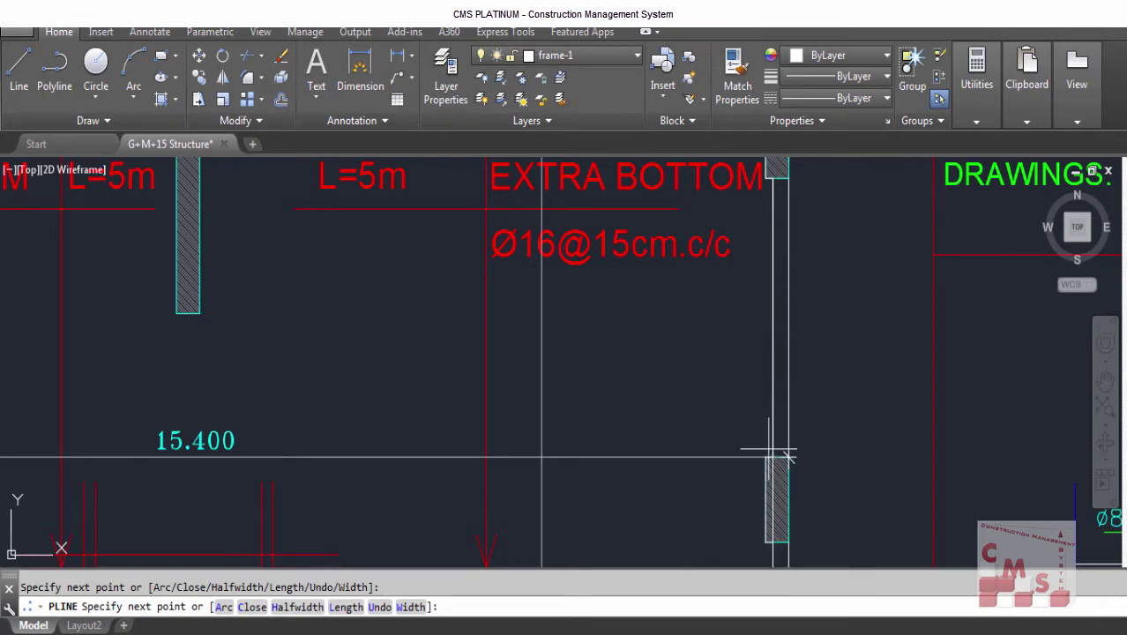
scroll(779, 455, "down", 3)
scroll(456, 333, "up", 4)
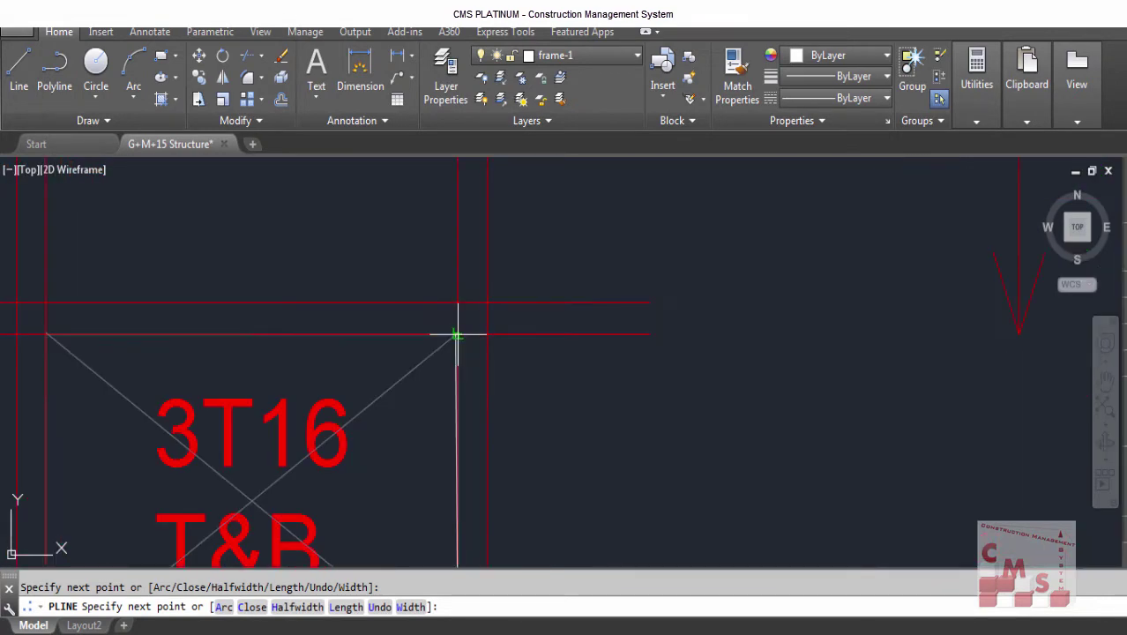
scroll(456, 334, "down", 3)
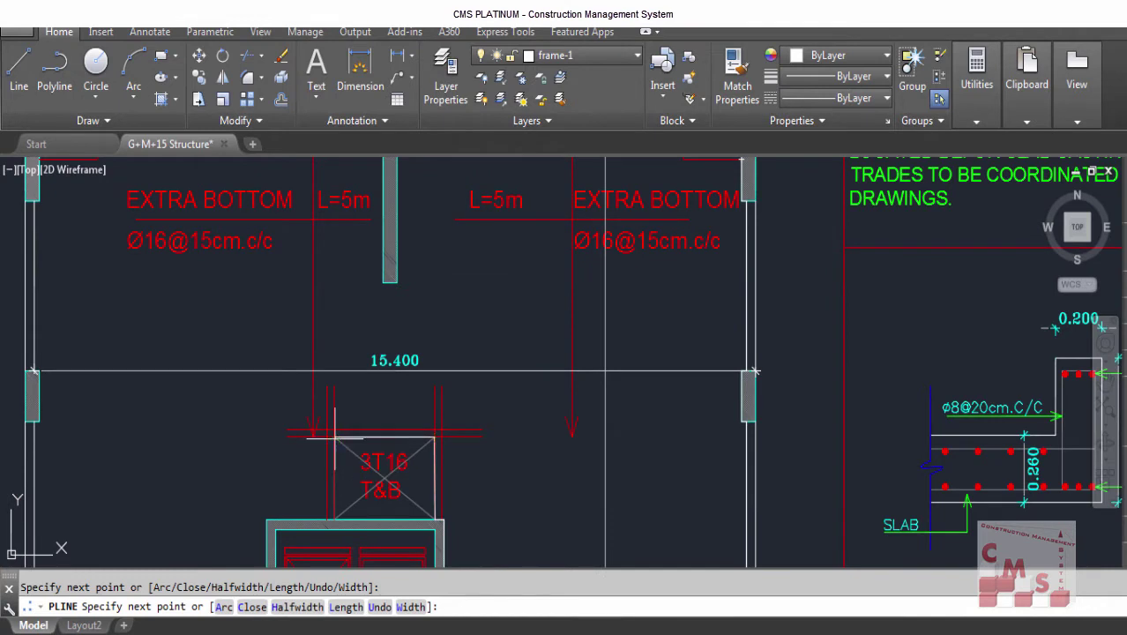
scroll(334, 520, "up", 3)
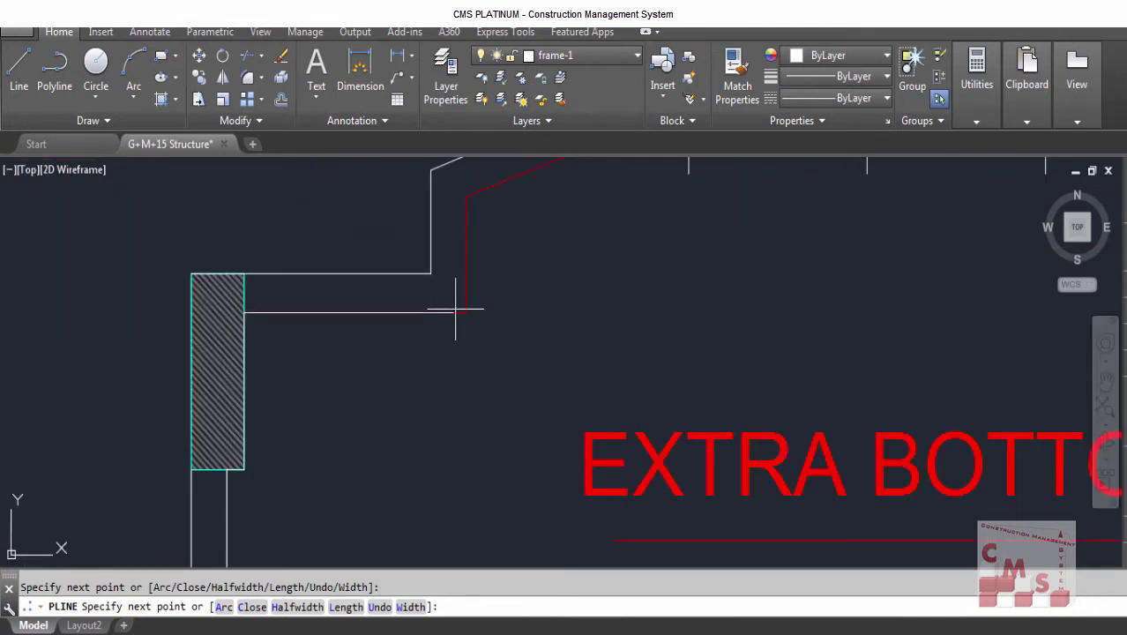
scroll(390, 448, "down", 4)
scroll(411, 371, "up", 4)
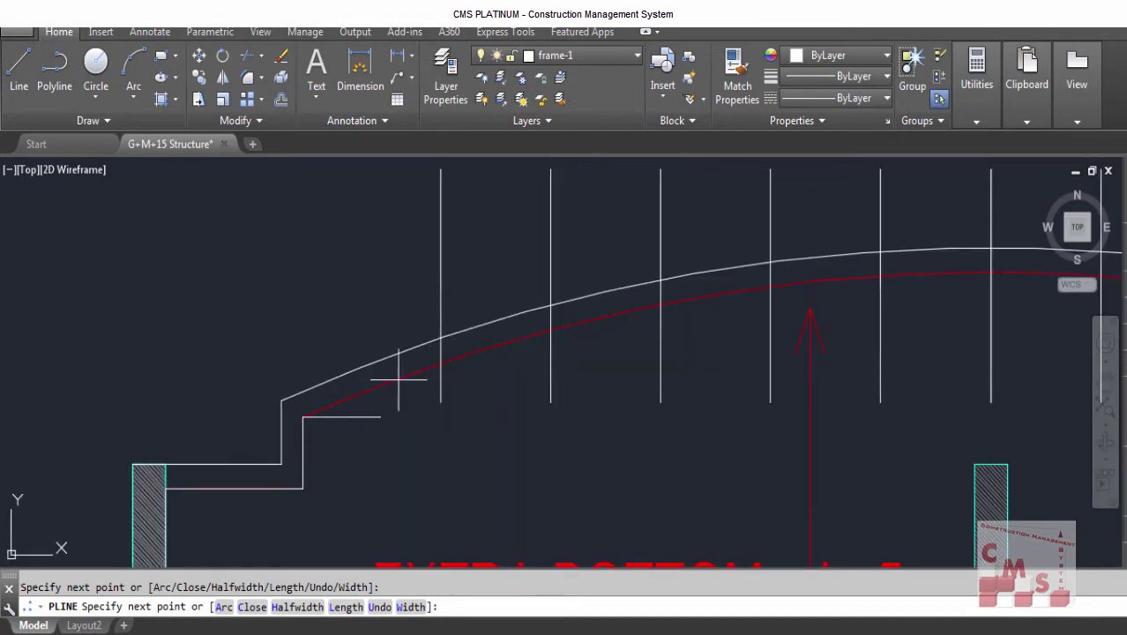
Trace the left half of the upper curved slab edge, placing a polyline vertex at each vertical guide line up to the crown.
left_click(441, 364)
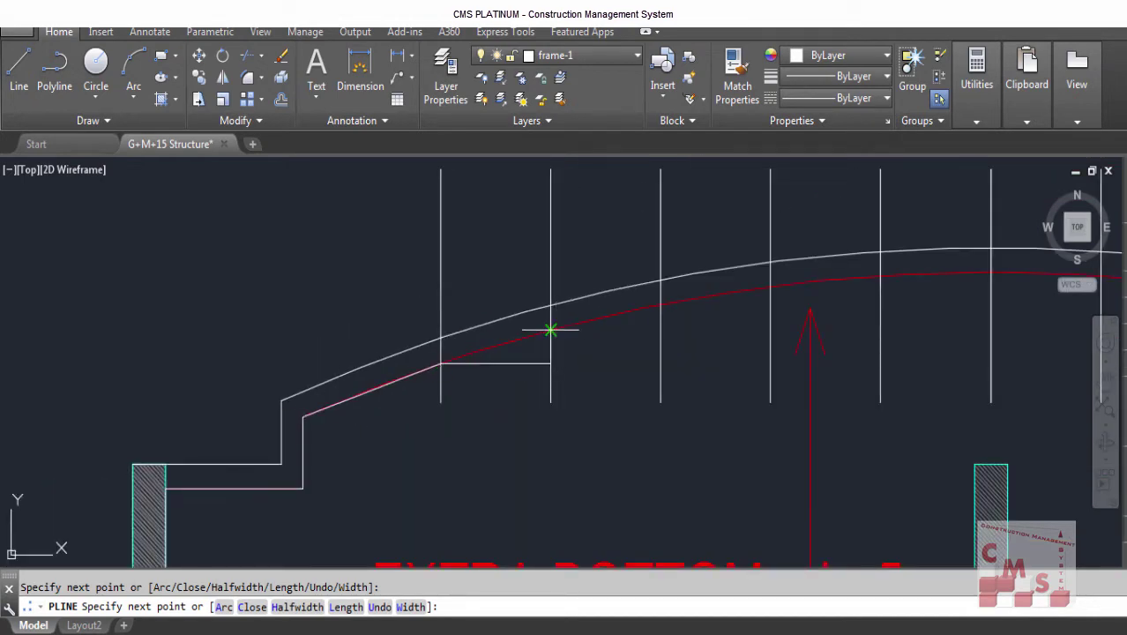
left_click(551, 330)
left_click(661, 305)
left_click(770, 287)
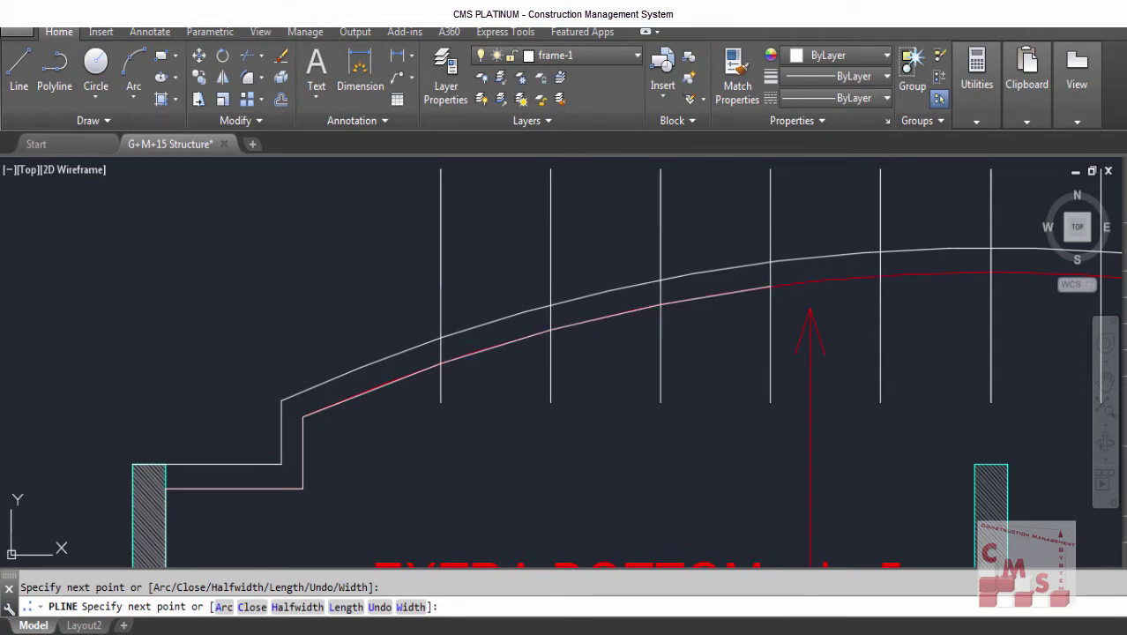
left_click(881, 277)
left_click(991, 272)
middle_click_drag(688, 314, 378, 328)
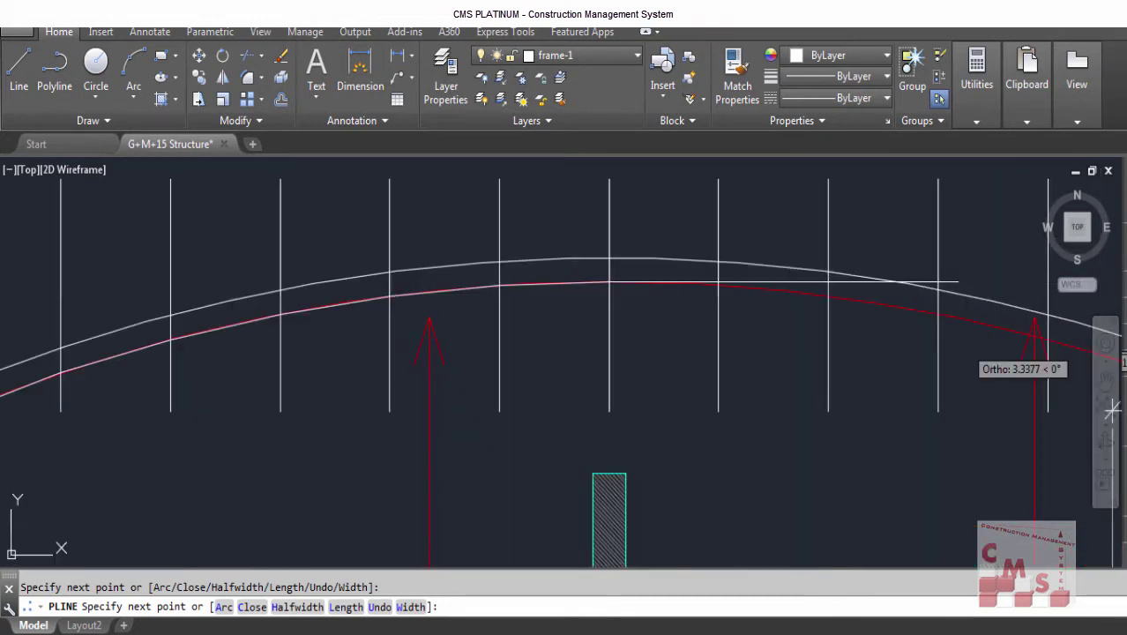
Trace the right half of the upper curved edge along the guide lines and end the polyline at its starting column.
left_click(719, 286)
left_click(828, 298)
left_click(937, 314)
scroll(936, 313, "down", 1)
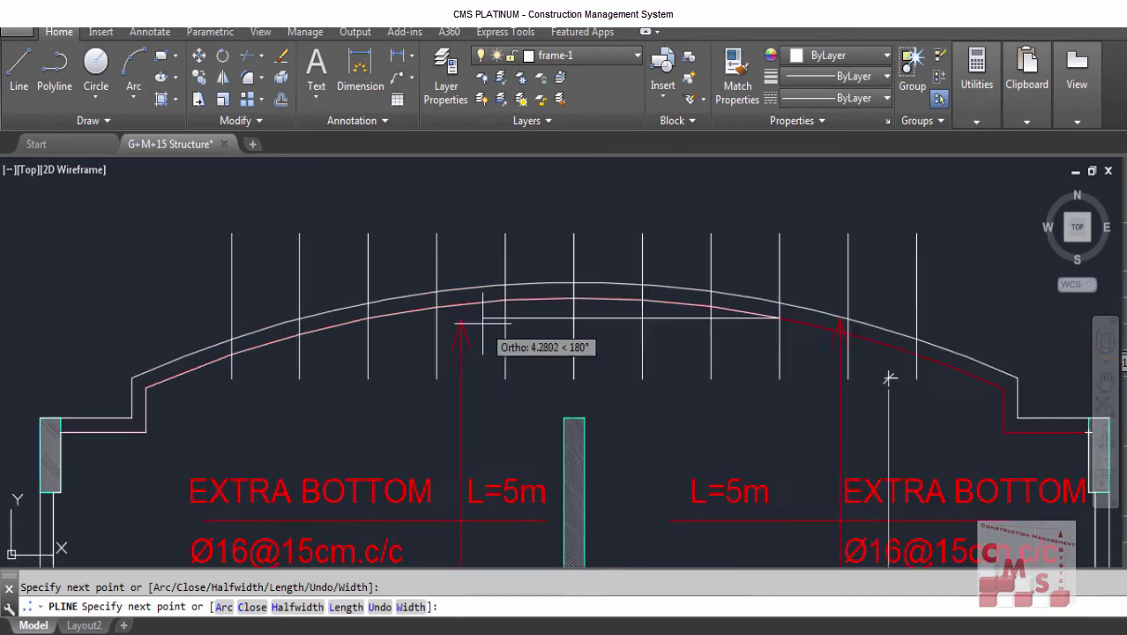
scroll(887, 401, "up", 1)
scroll(896, 341, "up", 2)
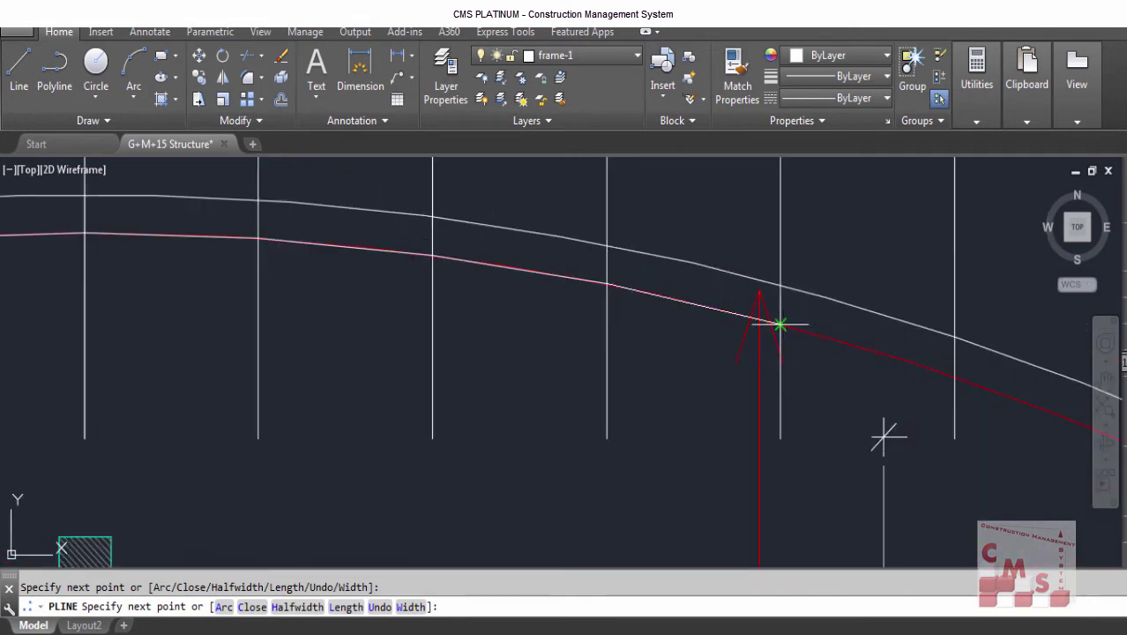
left_click(780, 325)
scroll(953, 375, "down", 2)
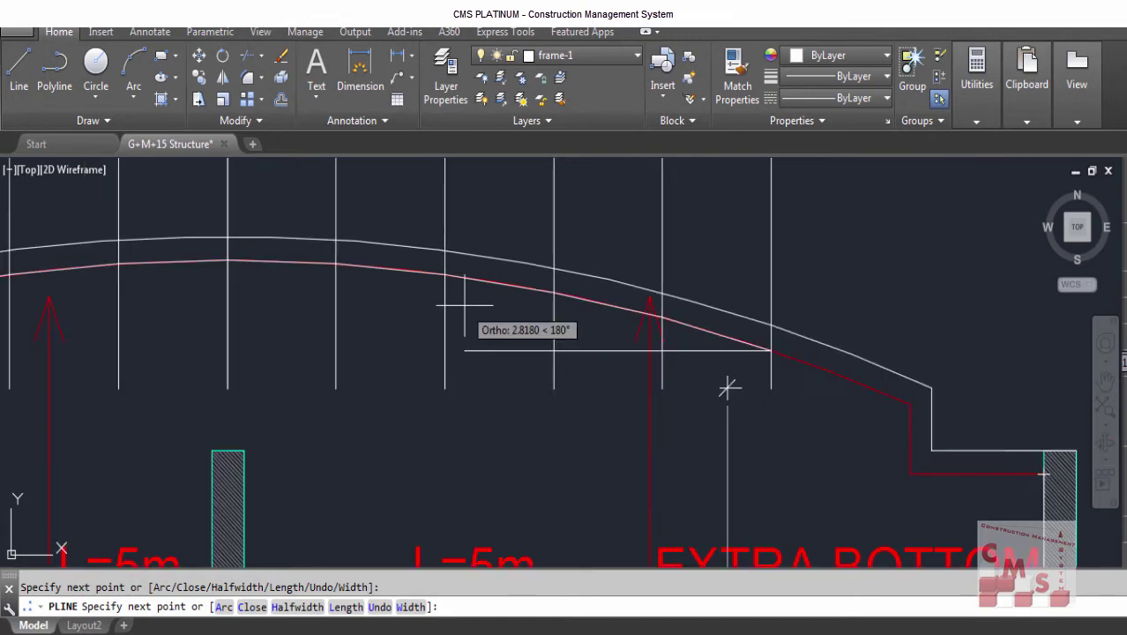
scroll(725, 383, "up", 2)
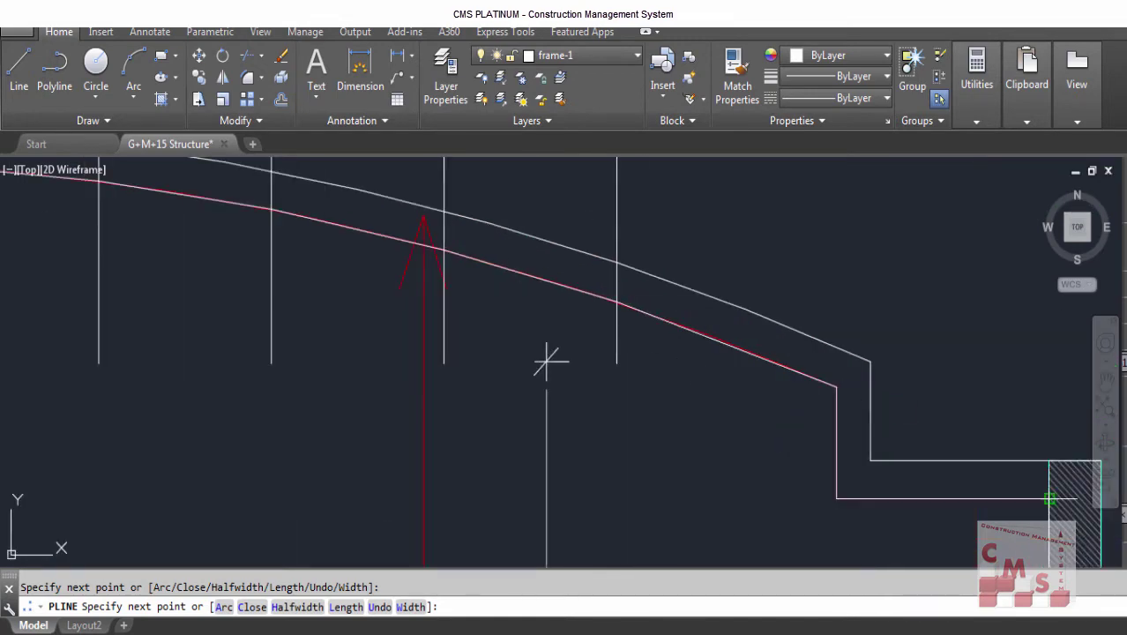
key("Return")
key("Return")
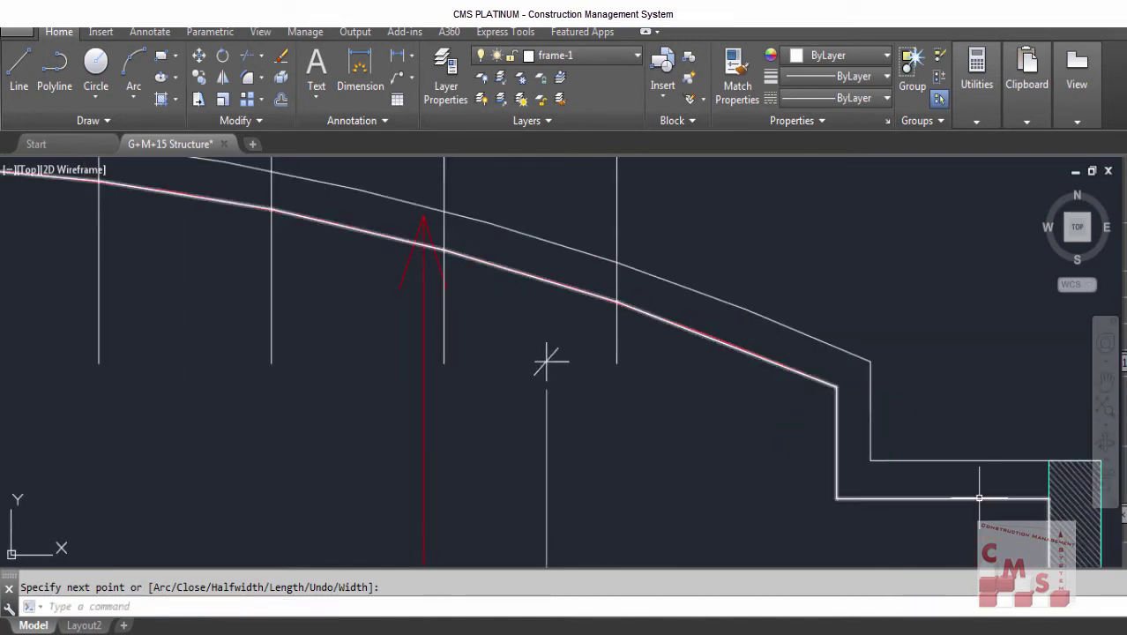
Check the traced outline of the upper slab part and list its area and length with the LIST command.
left_click(982, 498)
scroll(800, 334, "down", 3)
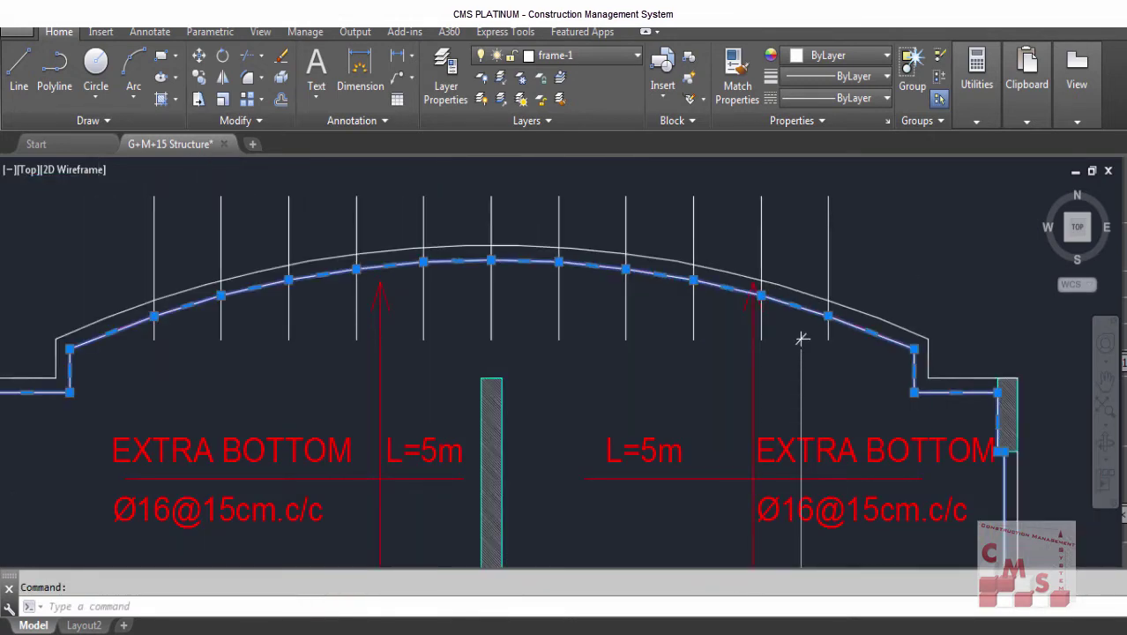
scroll(855, 269, "down", 2)
key("Escape")
middle_click_drag(845, 269, 714, 271)
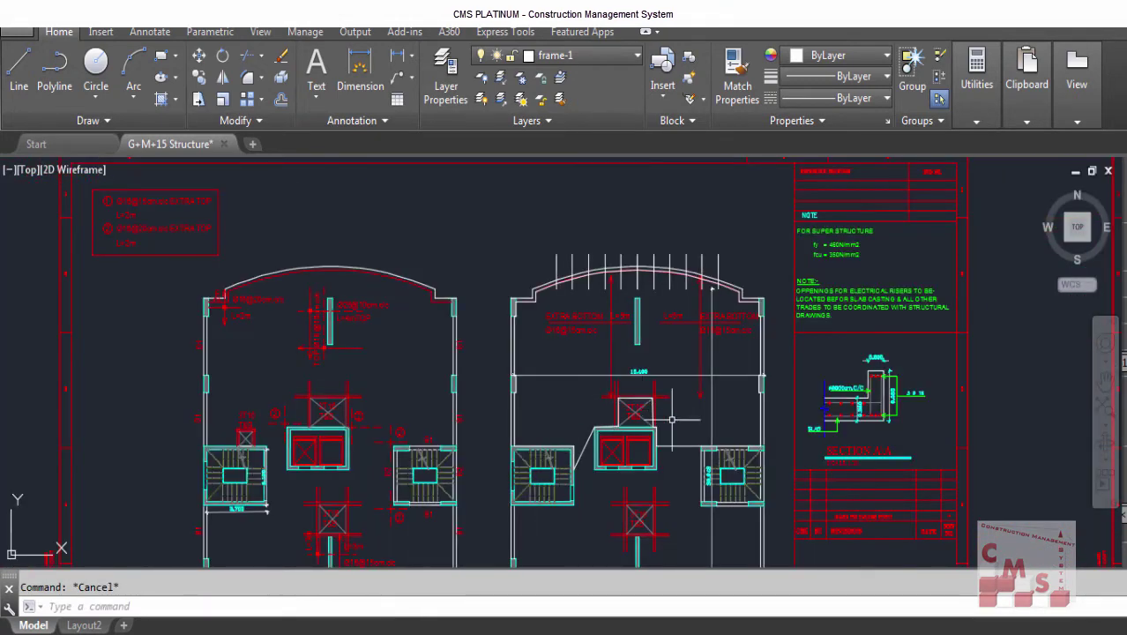
left_click(672, 432)
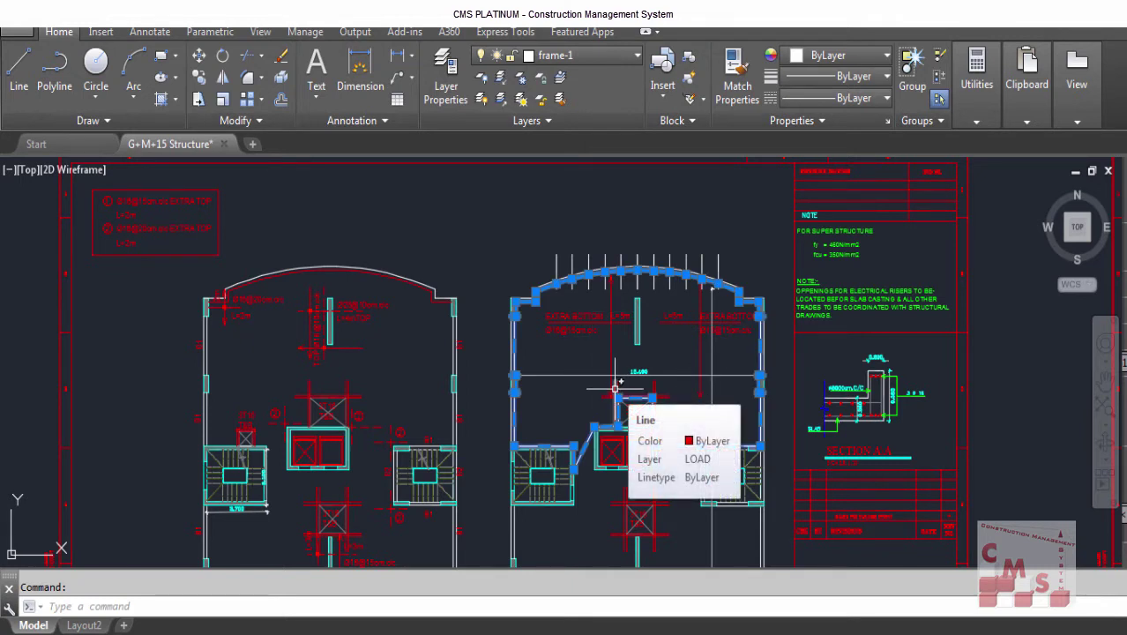
type("LIST")
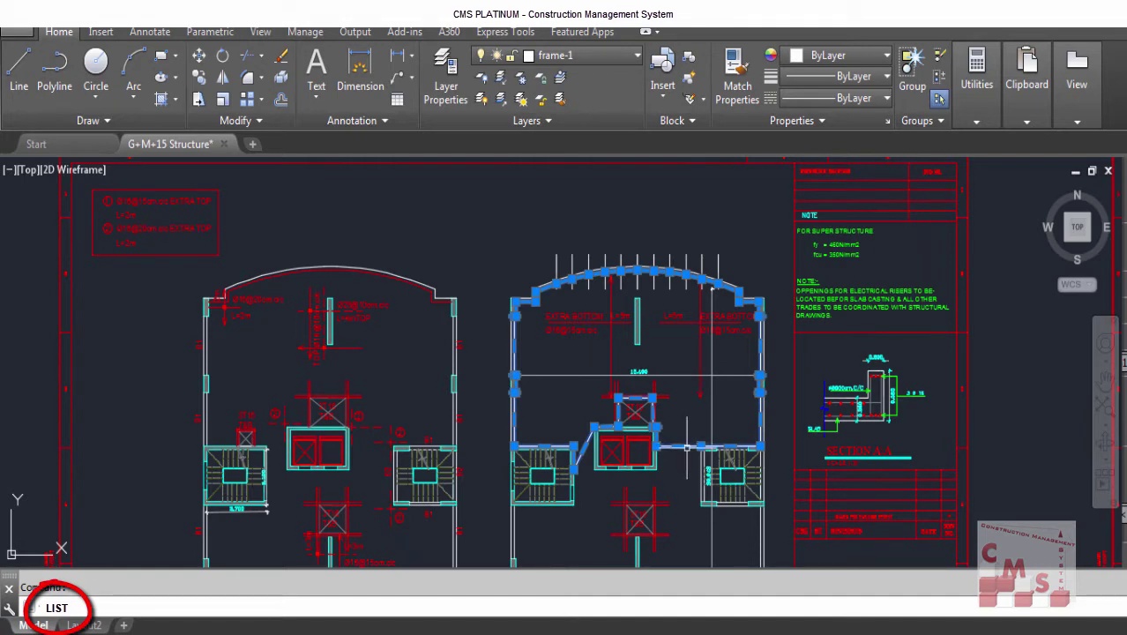
key("Return")
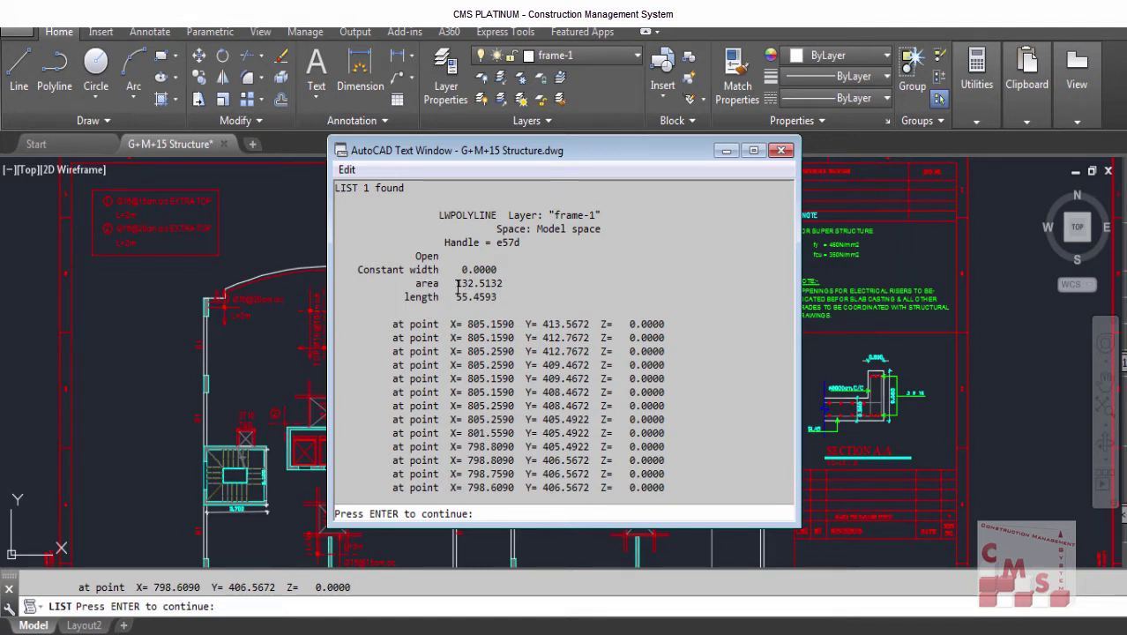
key("F2")
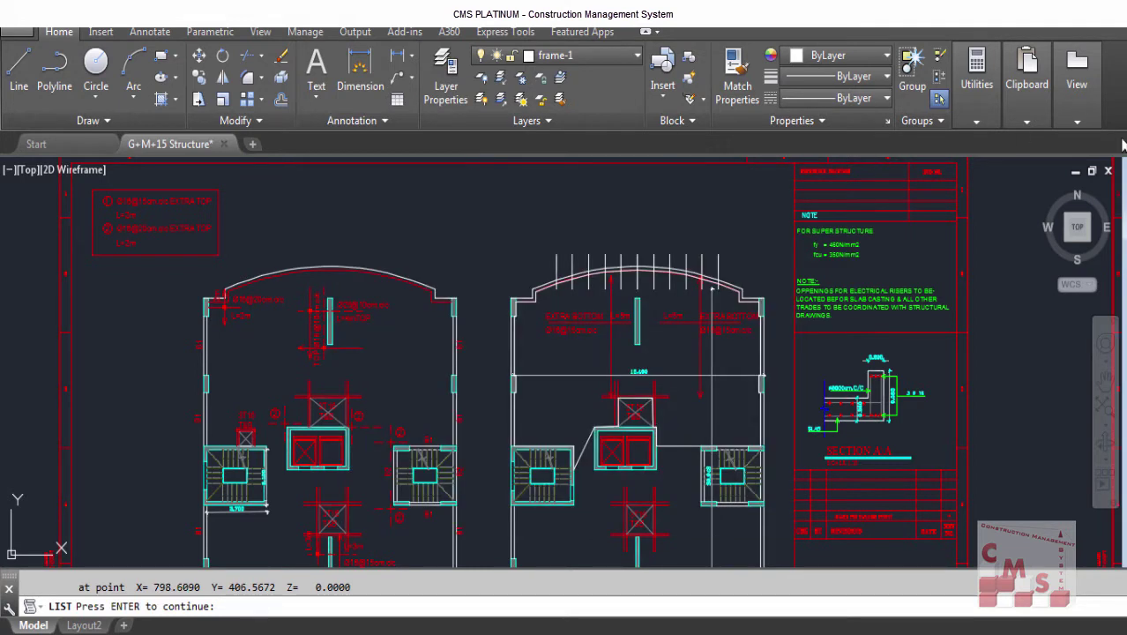
key("Return")
Start a second polyline at the upper corner of the right staircase and trace around the staircase's inner and lower walls.
scroll(703, 192, "up", 2)
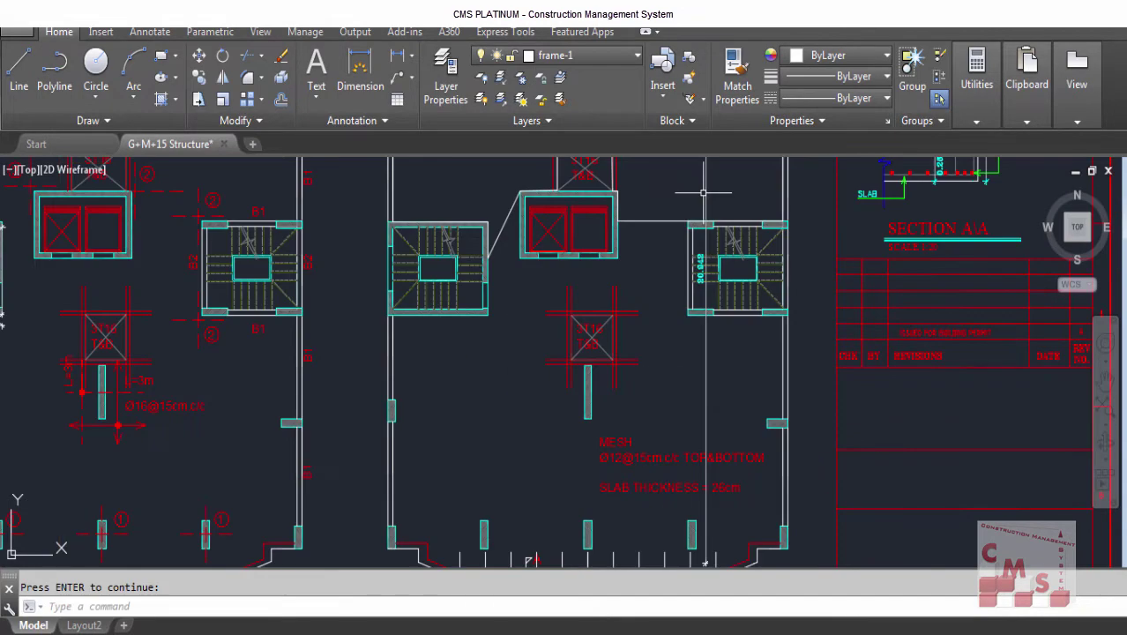
type("pl")
key("Return")
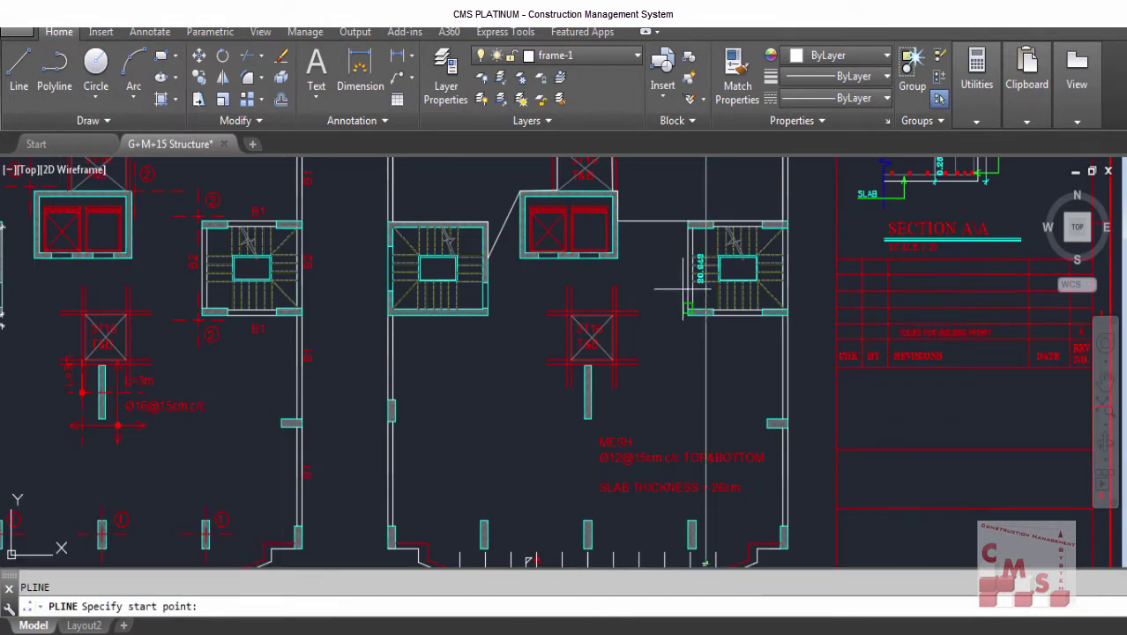
left_click(687, 220)
scroll(686, 221, "up", 2)
scroll(689, 310, "up", 2)
scroll(887, 420, "down", 3)
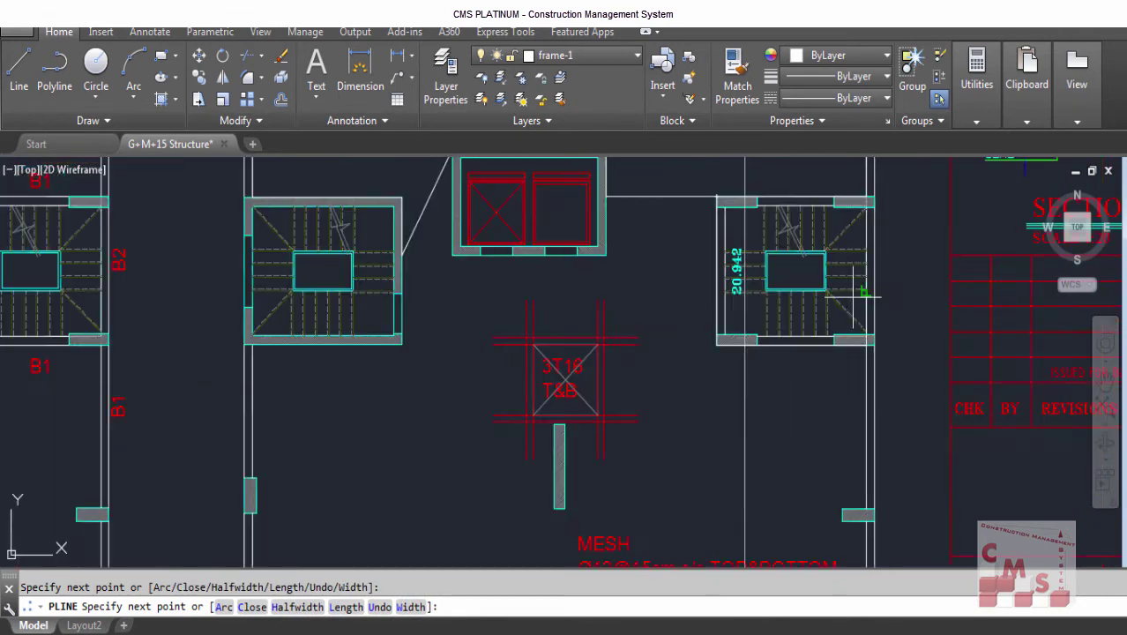
Continue the second polyline down the right slab edge, around the columns, to the step before the lower curved edge.
scroll(820, 517, "up", 3)
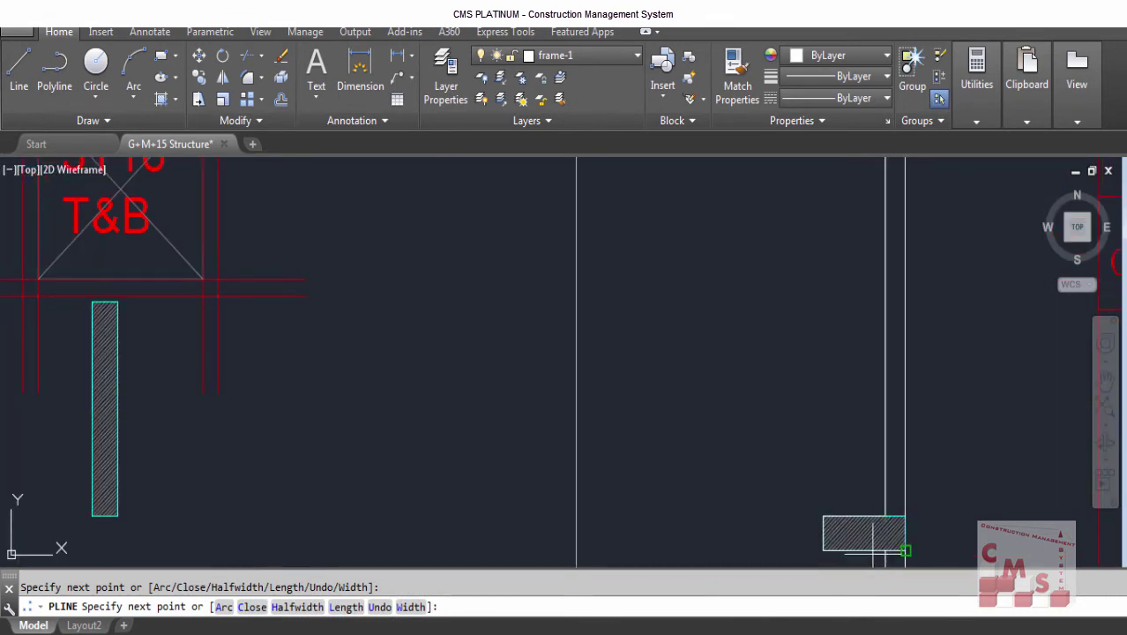
scroll(885, 552, "down", 3)
scroll(805, 230, "up", 4)
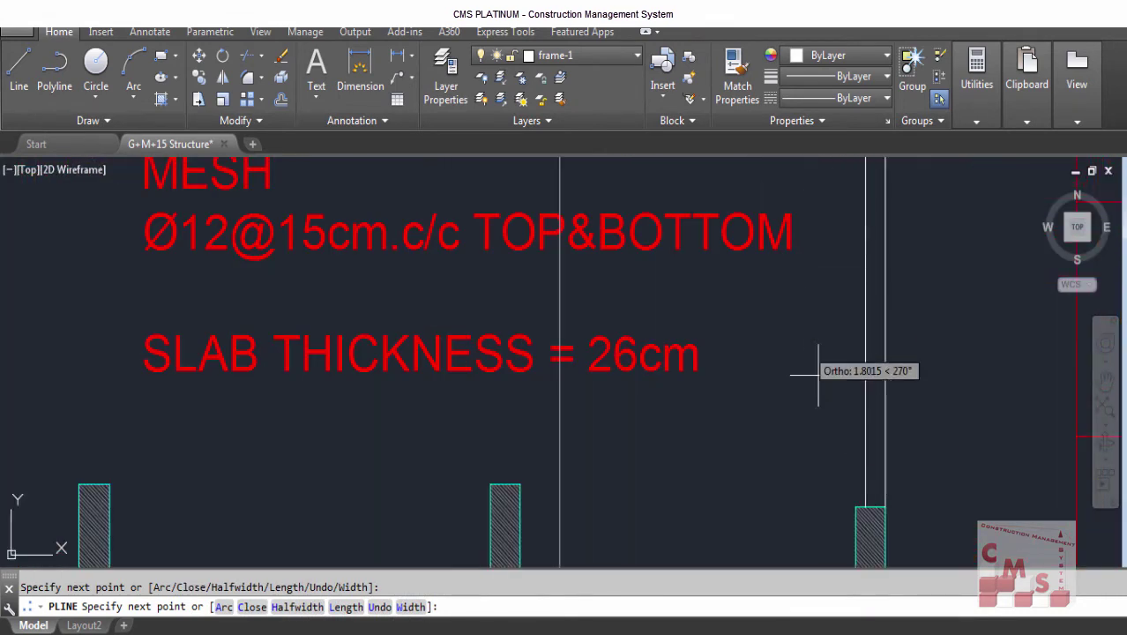
scroll(829, 380, "down", 1)
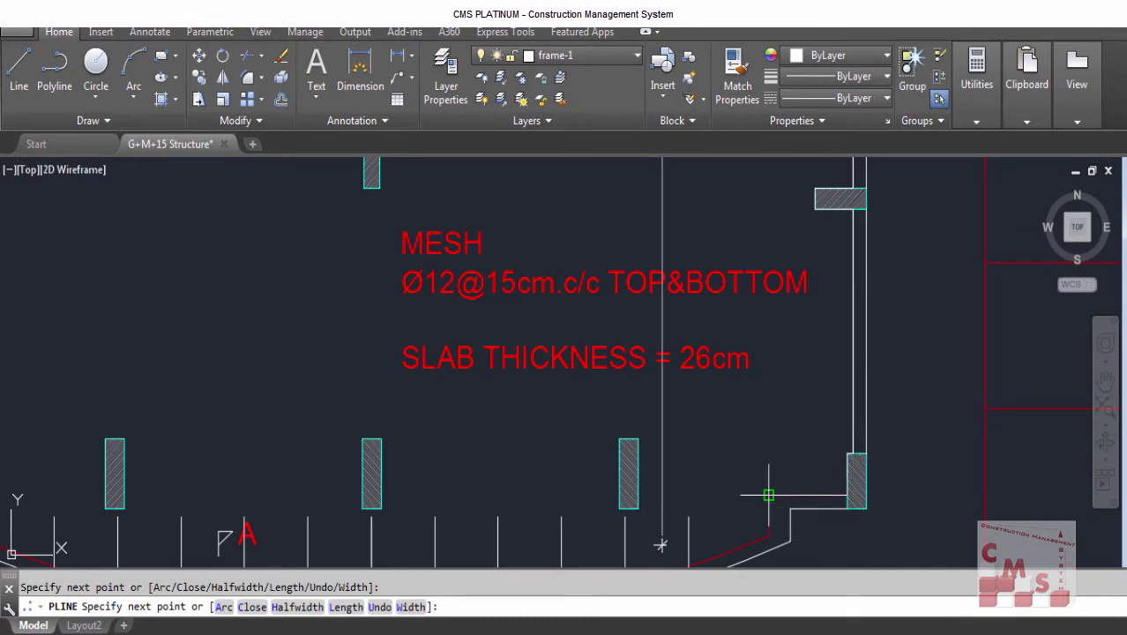
Trace the lower curved slab edge from its right step to the lower corner column at its left end.
scroll(807, 384, "down", 2)
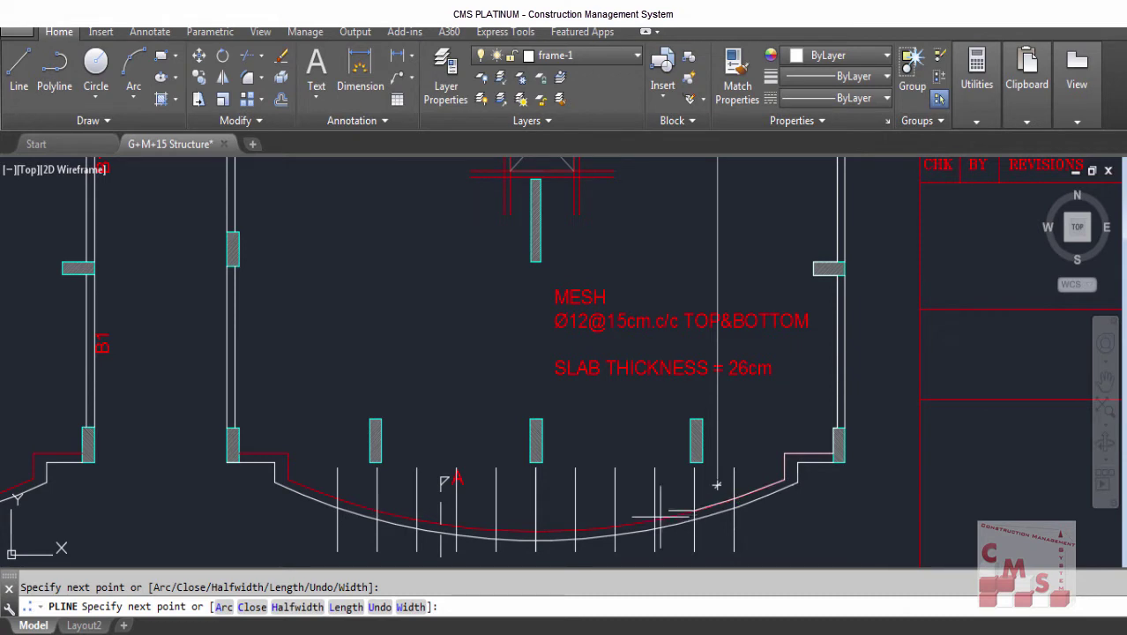
left_click(286, 454)
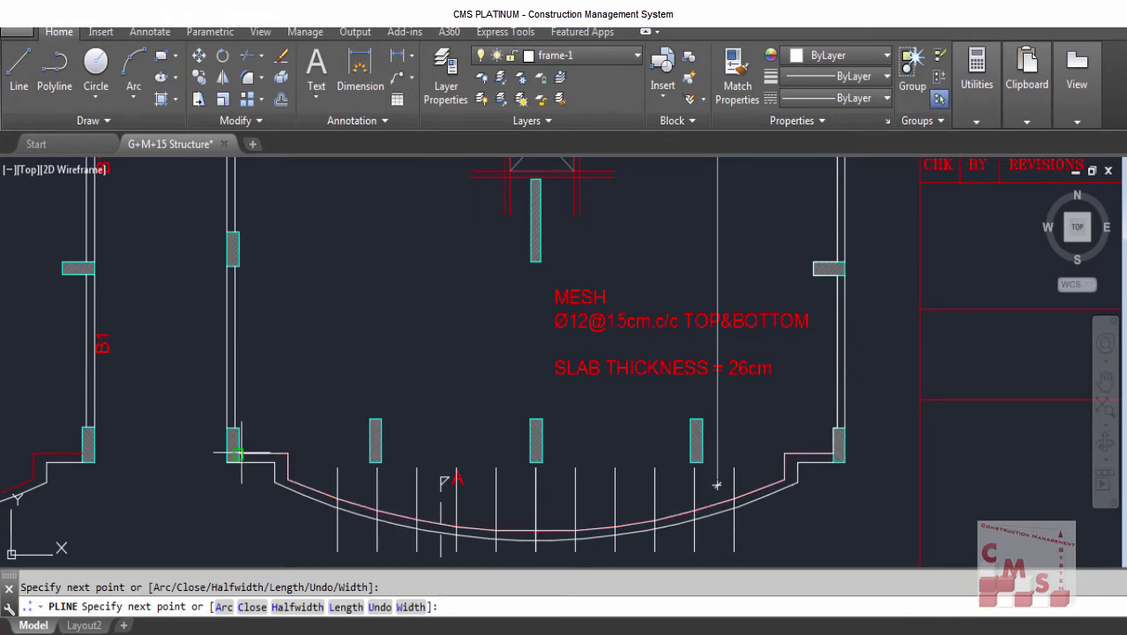
left_click(237, 454)
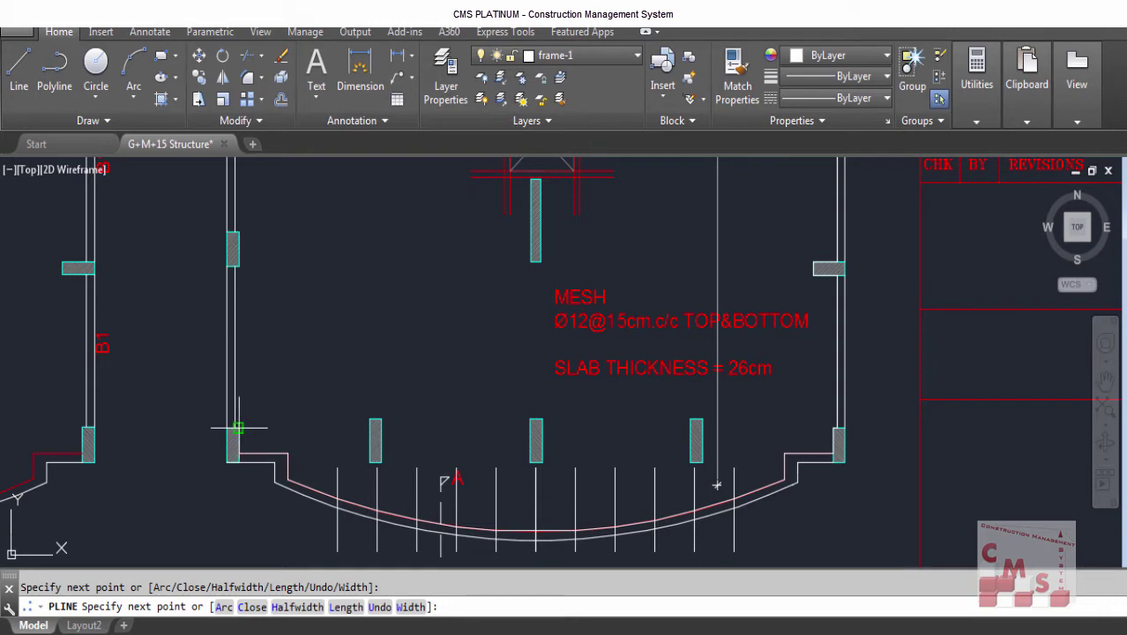
Continue the second polyline up the left slab edge, around the columns, and along the left staircase's lower wall to its outer corner.
scroll(234, 431, "down", 5)
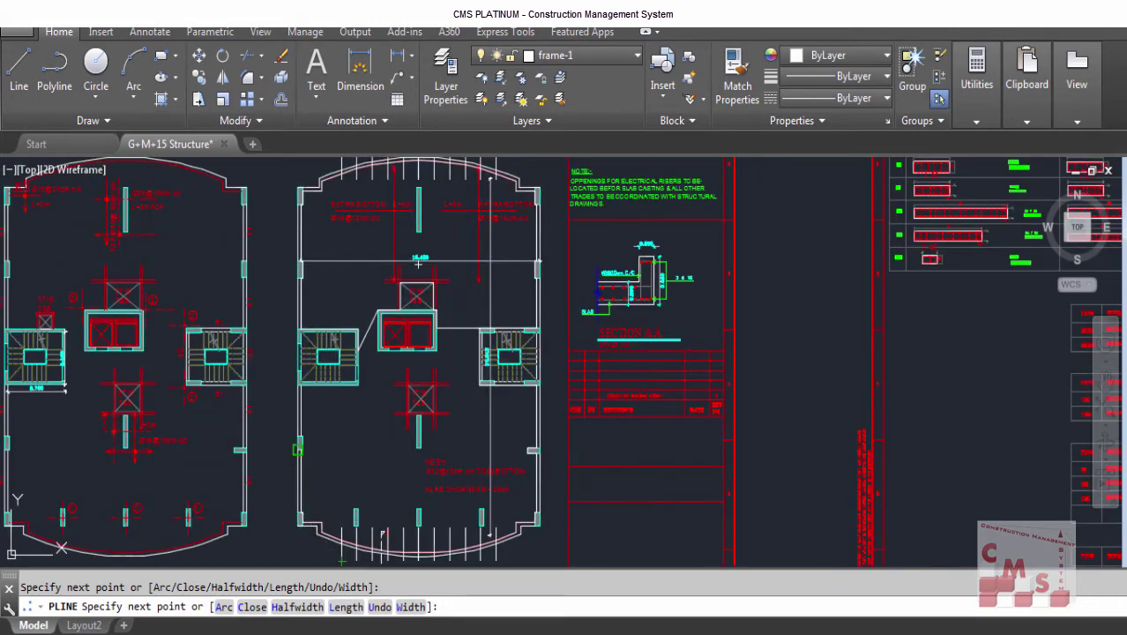
scroll(324, 225, "up", 10)
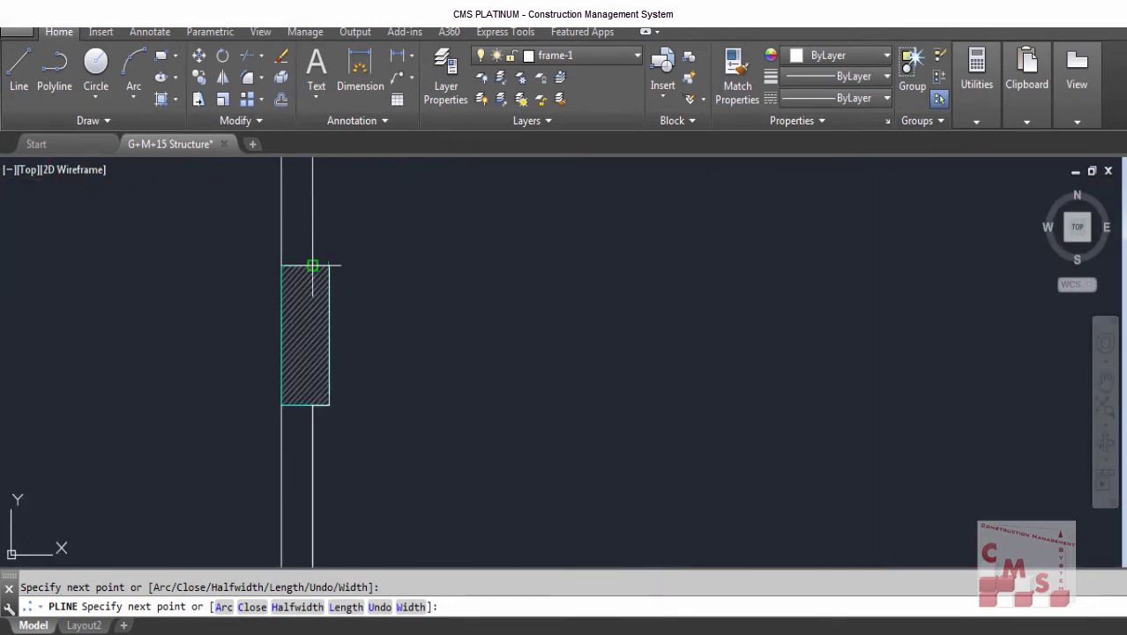
scroll(423, 471, "down", 5)
scroll(391, 161, "up", 8)
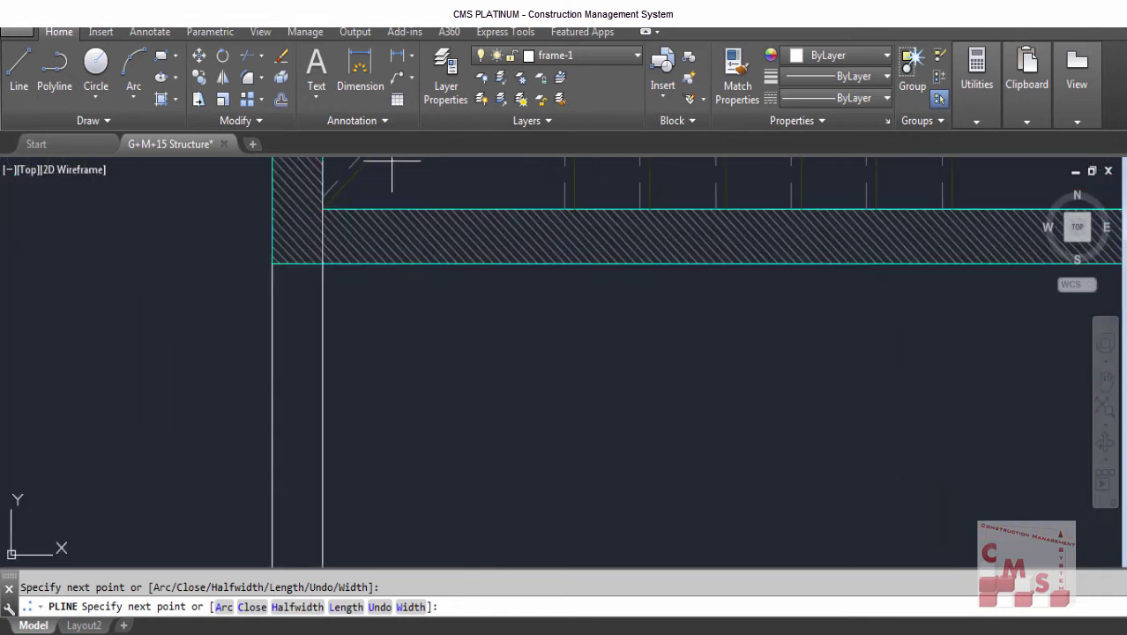
left_click(322, 264)
scroll(256, 309, "down", 3)
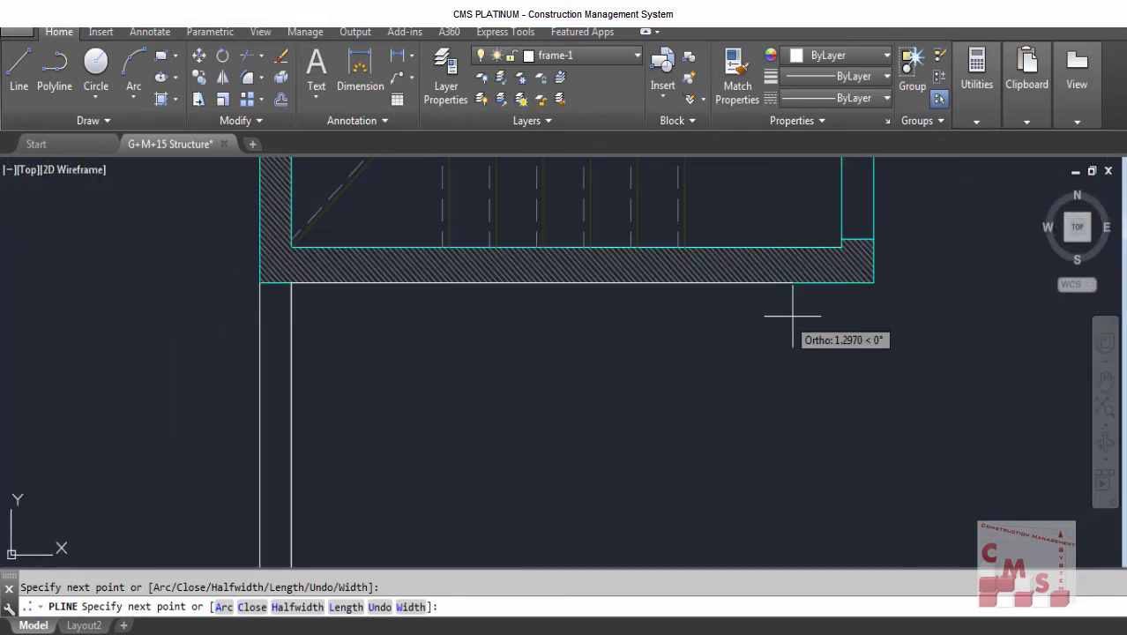
scroll(856, 295, "up", 3)
left_click(873, 282)
scroll(717, 402, "down", 3)
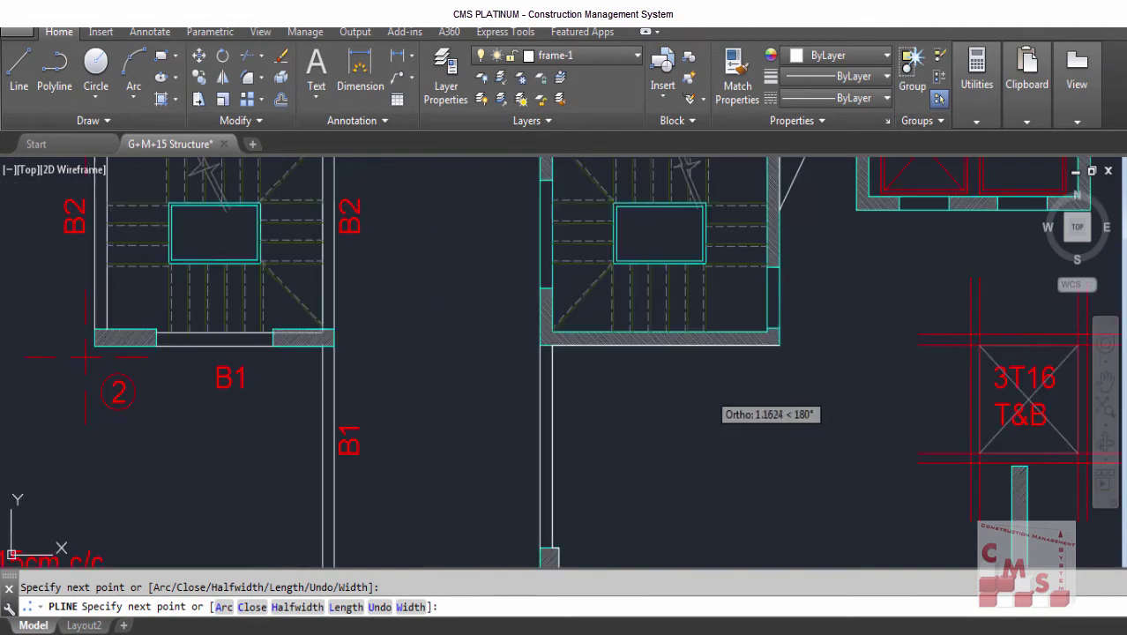
Continue the polyline along the left staircase's inner wall and past the lift core to the right staircase's starting corner, and end it.
scroll(809, 255, "up", 3)
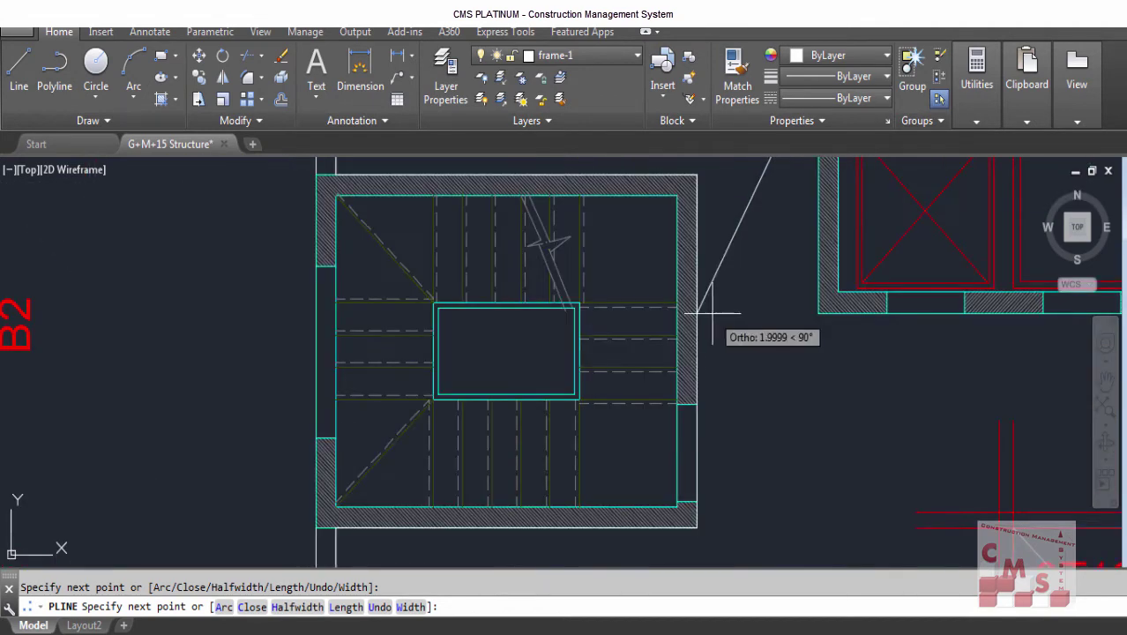
scroll(692, 315, "down", 3)
left_click(764, 185)
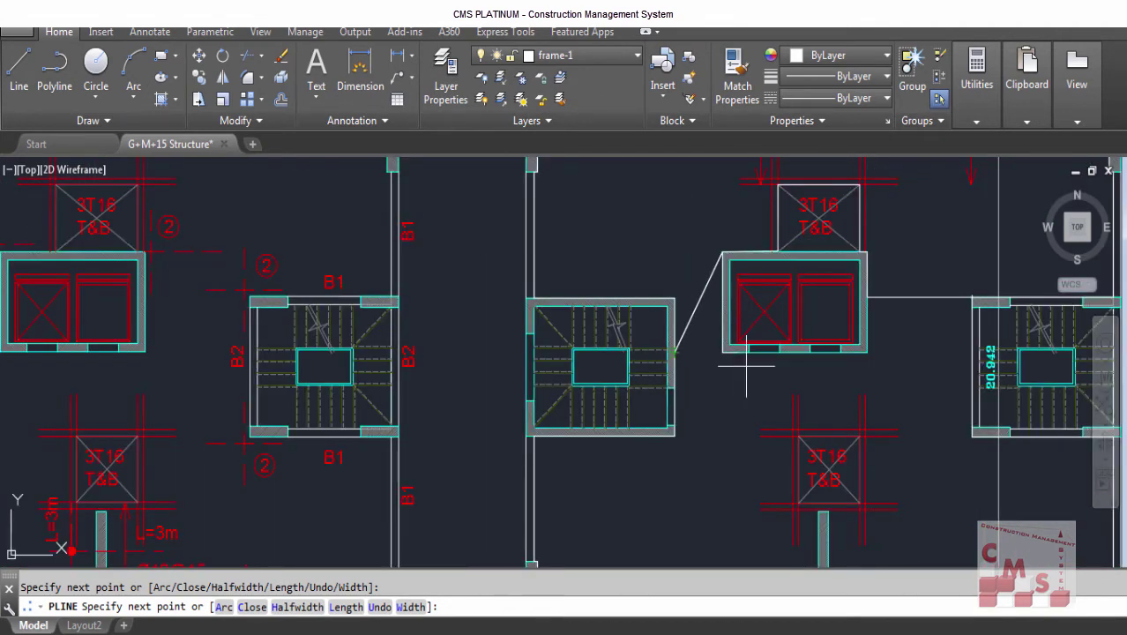
scroll(750, 342, "down", 3)
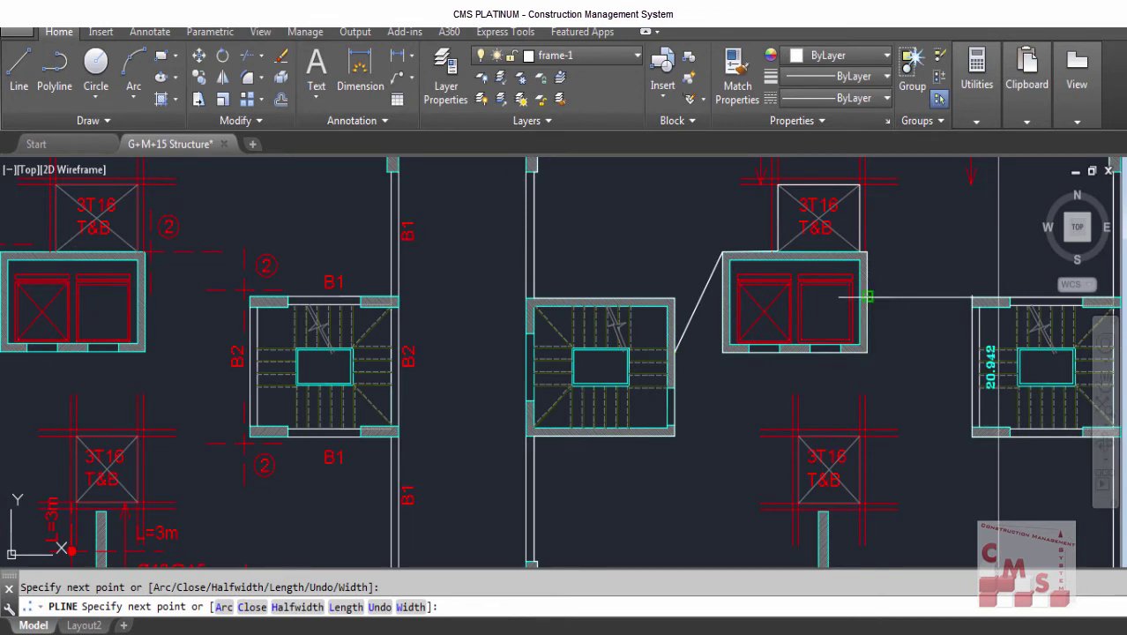
left_click(972, 298)
key("Return")
Trace the lift core's left and lower walls and the opening below it with another polyline, and erase that polyline.
scroll(662, 344, "down", 3)
scroll(667, 336, "up", 2)
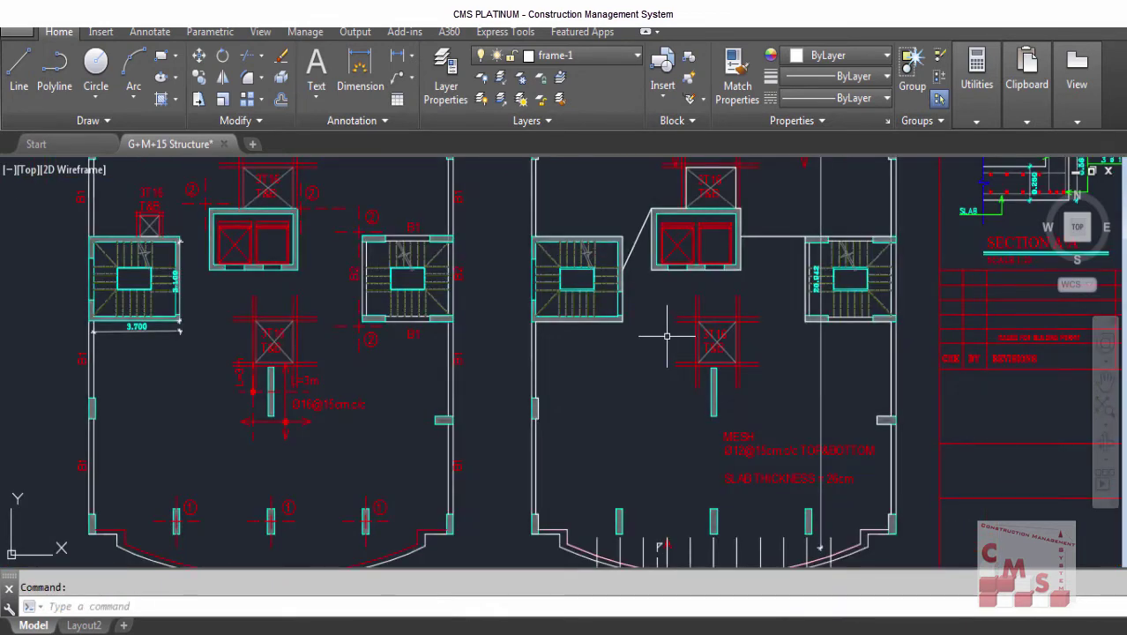
key("Return")
scroll(674, 227, "up", 4)
left_click(613, 185)
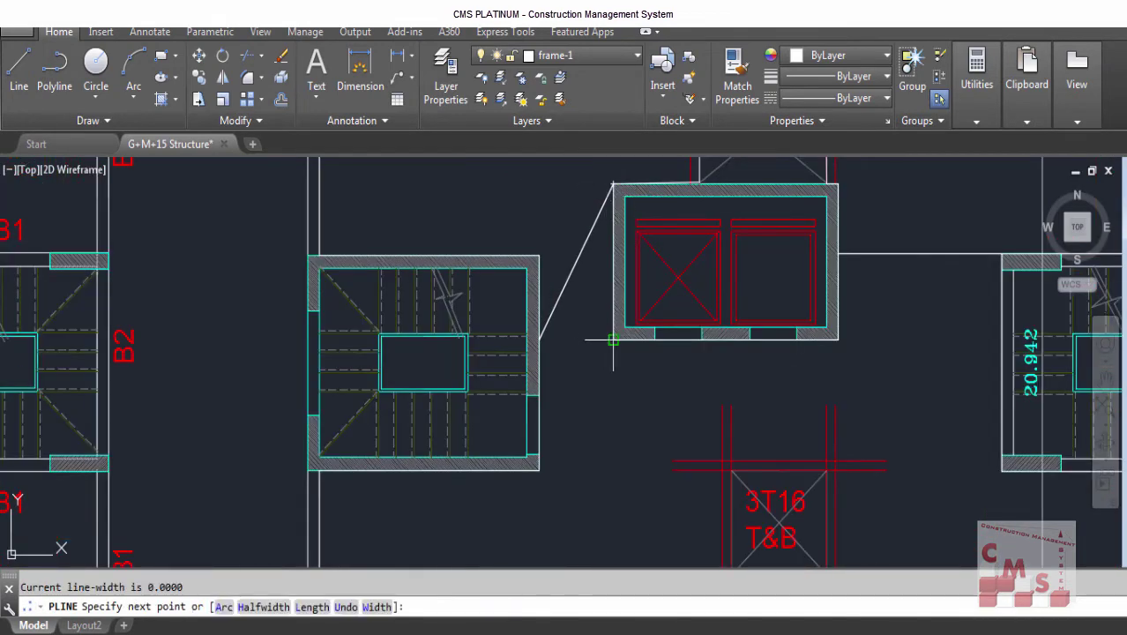
left_click(613, 338)
scroll(613, 338, "down", 2)
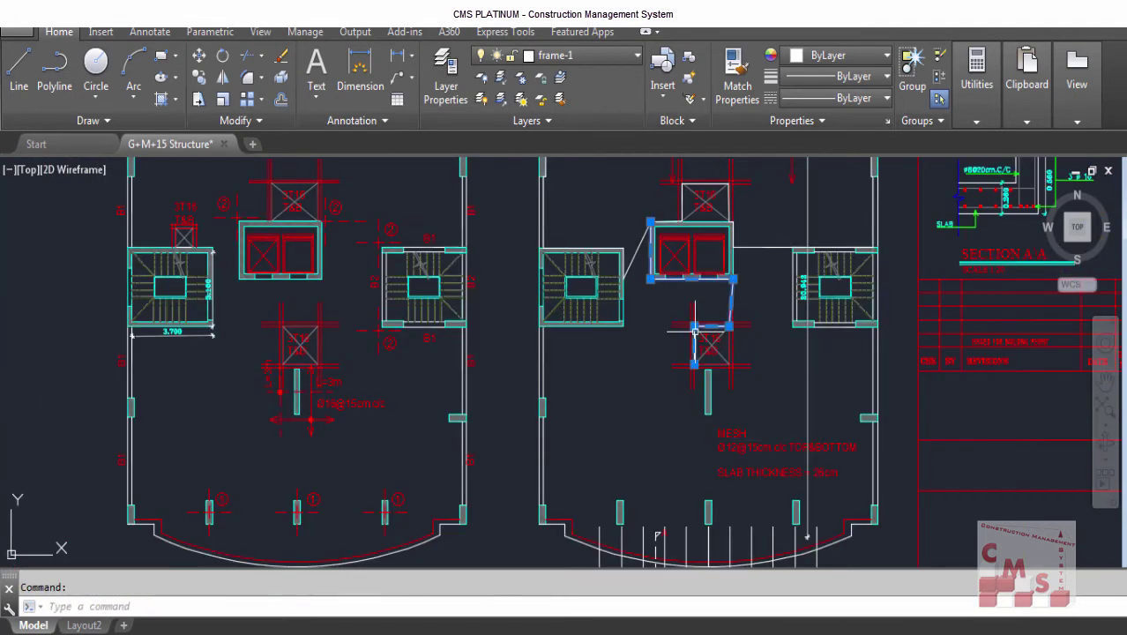
scroll(653, 301, "up", 2)
scroll(649, 315, "down", 2)
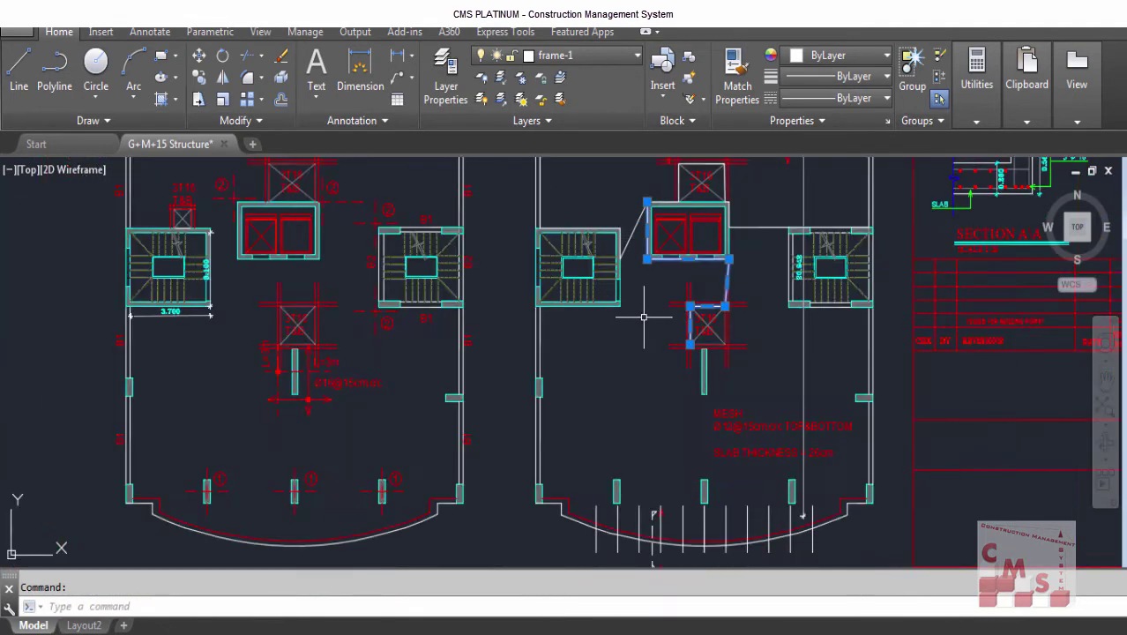
key("Delete")
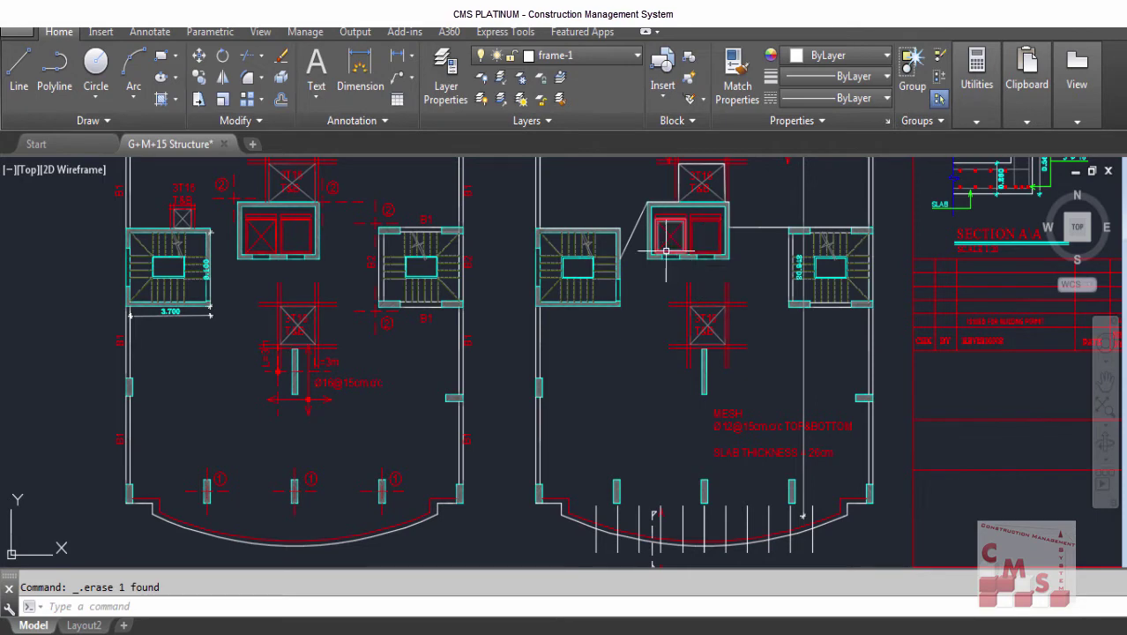
scroll(662, 247, "down", 2)
scroll(648, 265, "up", 2)
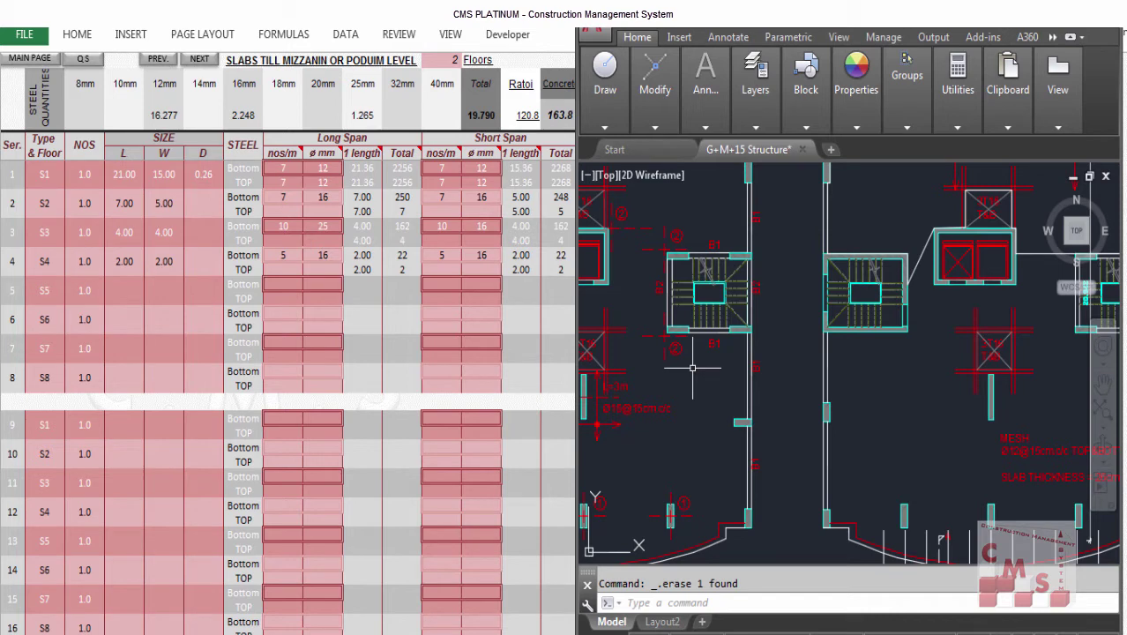
left_click(880, 434)
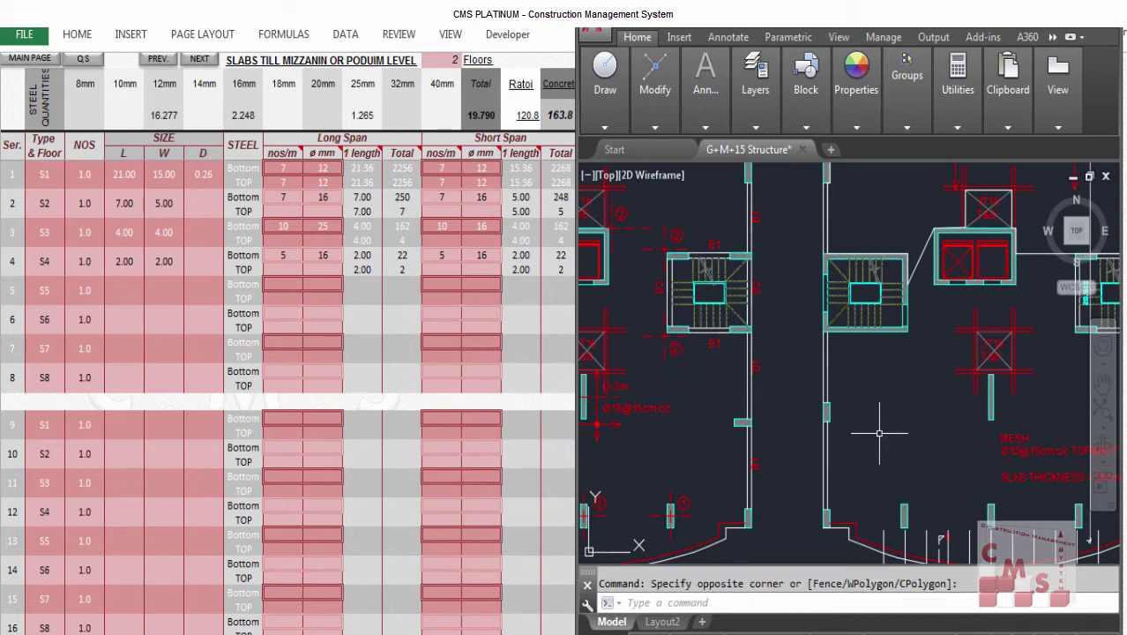
scroll(834, 381, "down", 2)
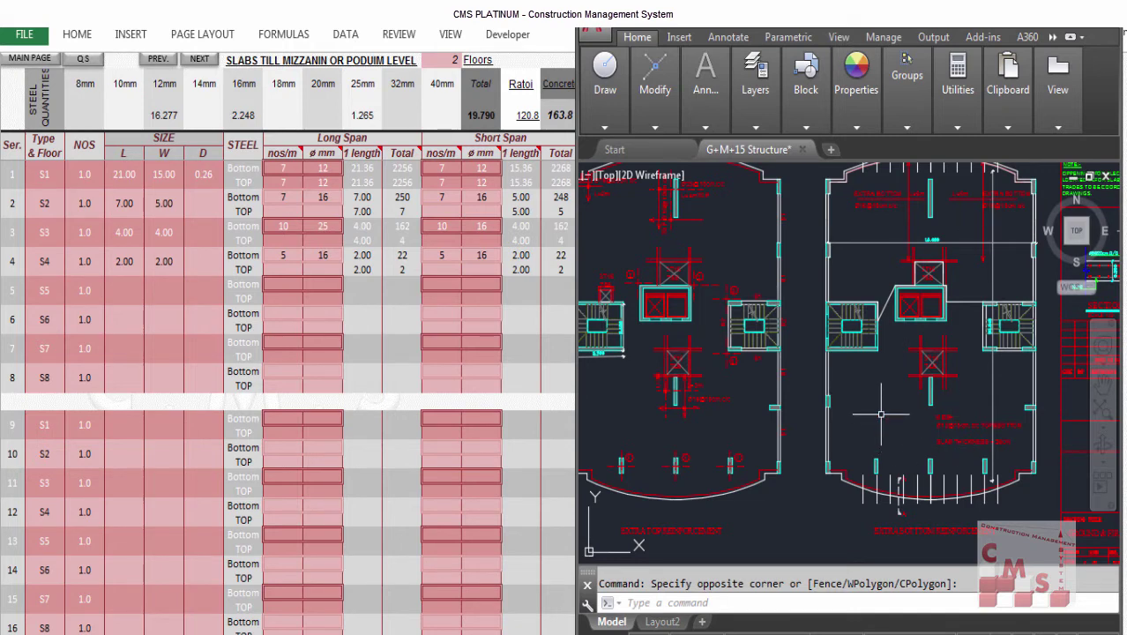
middle_click_drag(880, 414, 850, 470)
Switch to the CMS slabs till mezzanine sheet and examine the slab type and NOS columns.
left_click(569, 241)
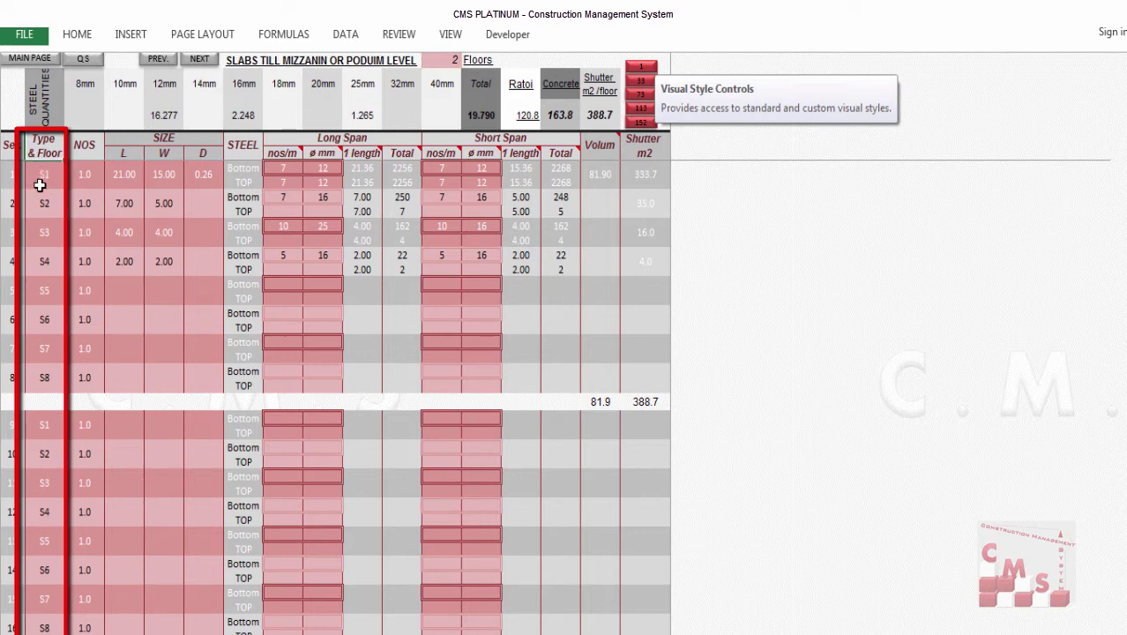
key("Down")
key("Down")
key("Down")
key("Down")
key("Down")
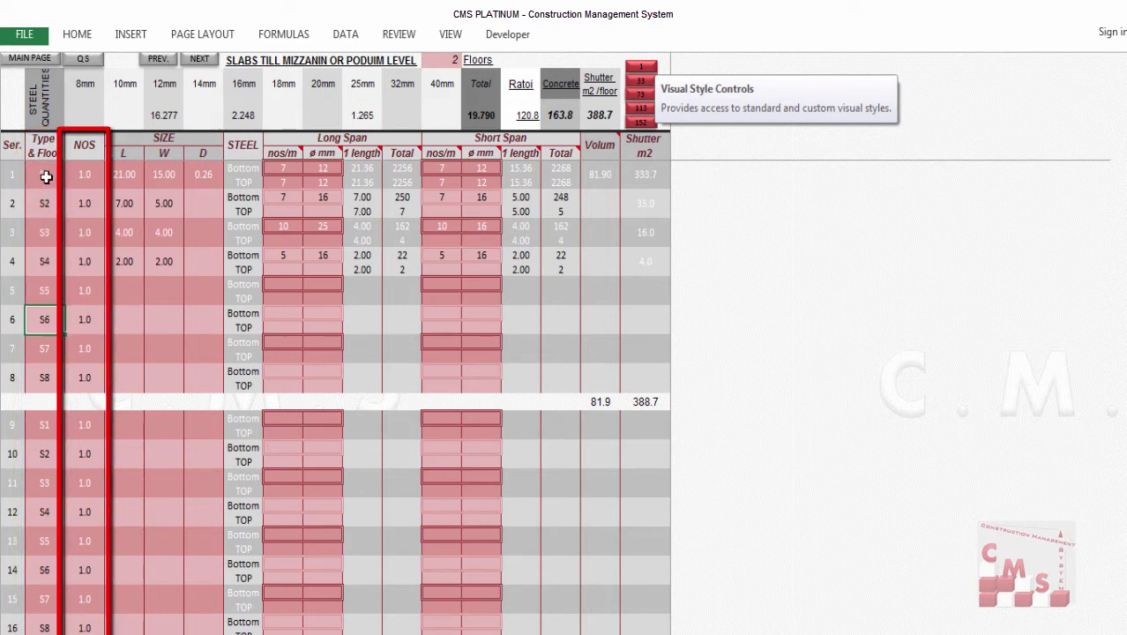
left_click(44, 203)
left_click(41, 233)
left_click(43, 260)
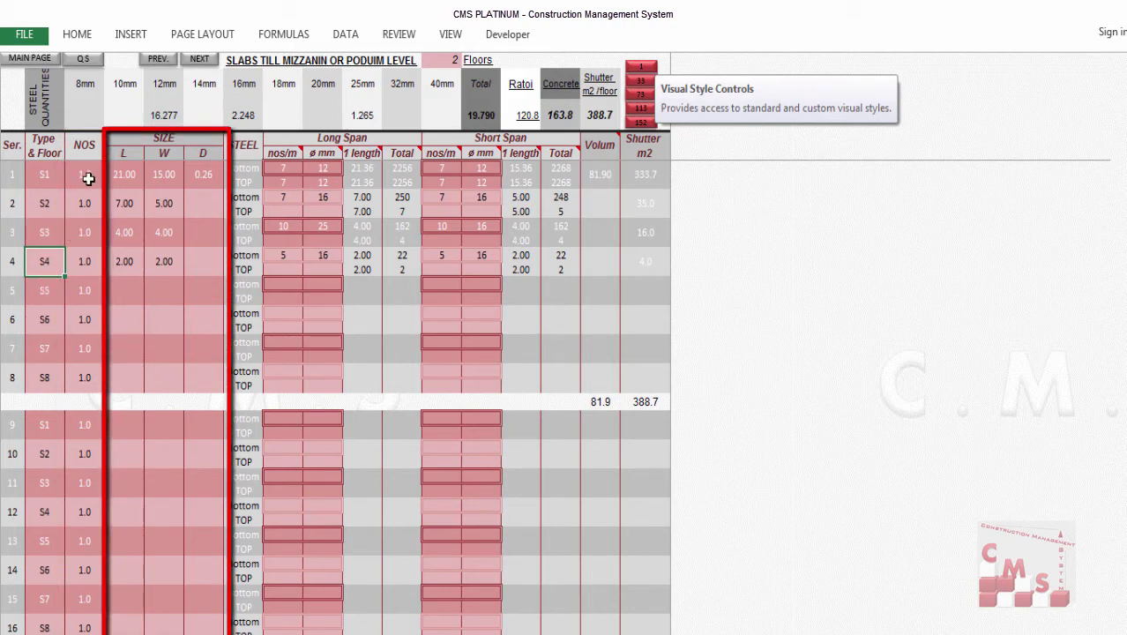
key("Right")
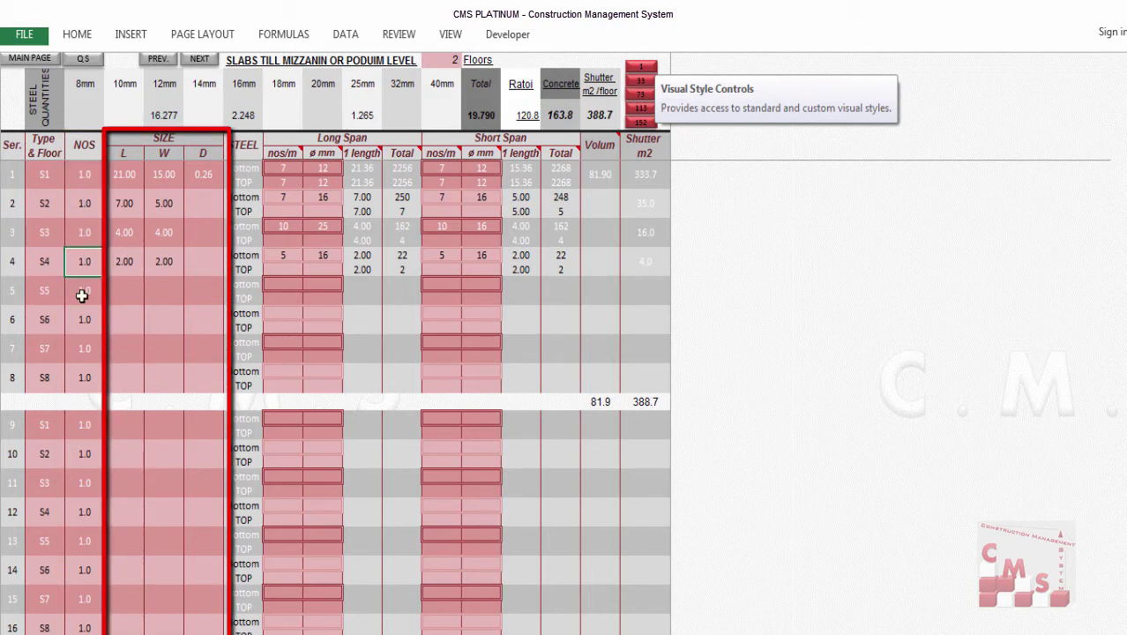
Examine the length, width and depth entries of slab S1 in the sheet.
left_click(128, 175)
left_click(159, 173)
left_click(200, 172)
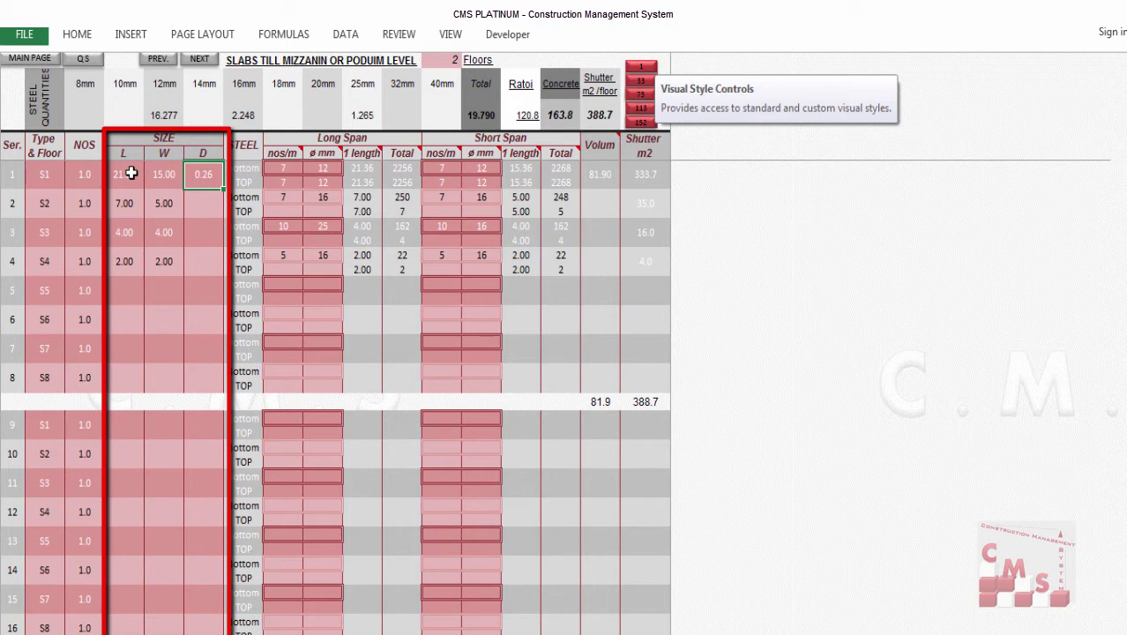
left_click(131, 174)
left_click(163, 174)
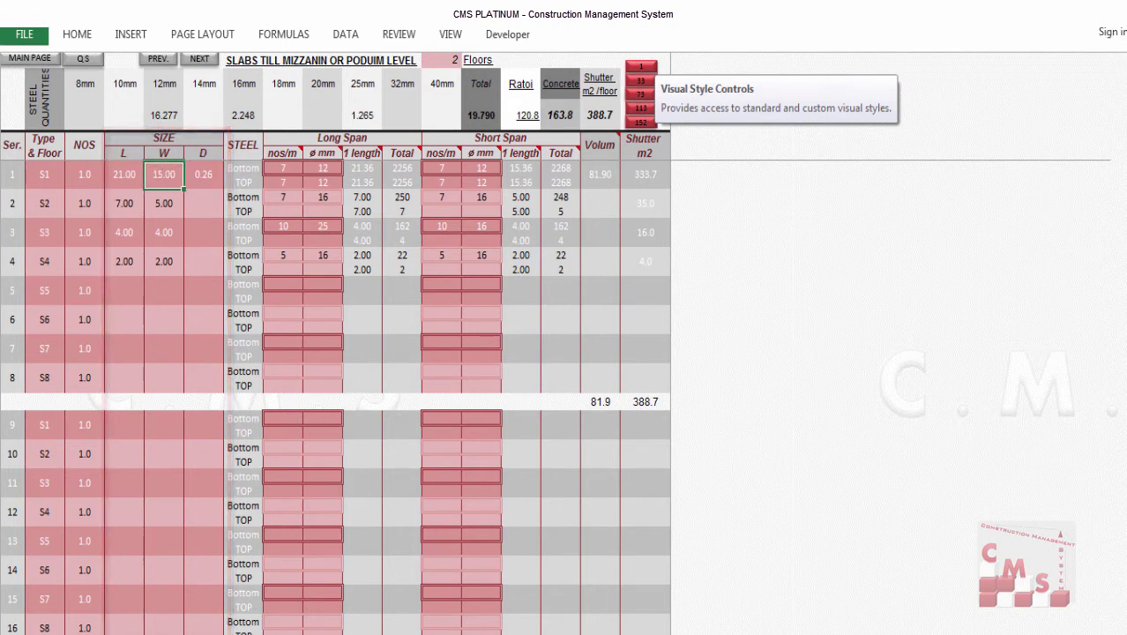
Show the drawing beside the sheet, set slab S1's width to 15.40 from the plan's width dimension, and check its length and depth.
left_click(1087, 11)
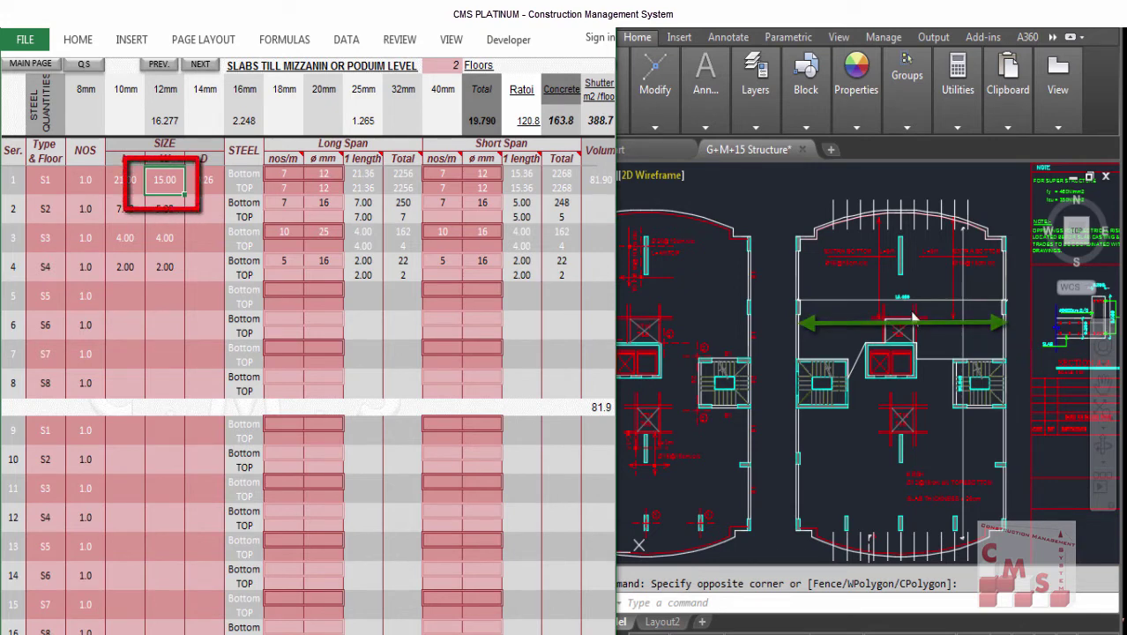
scroll(902, 298, "up", 3)
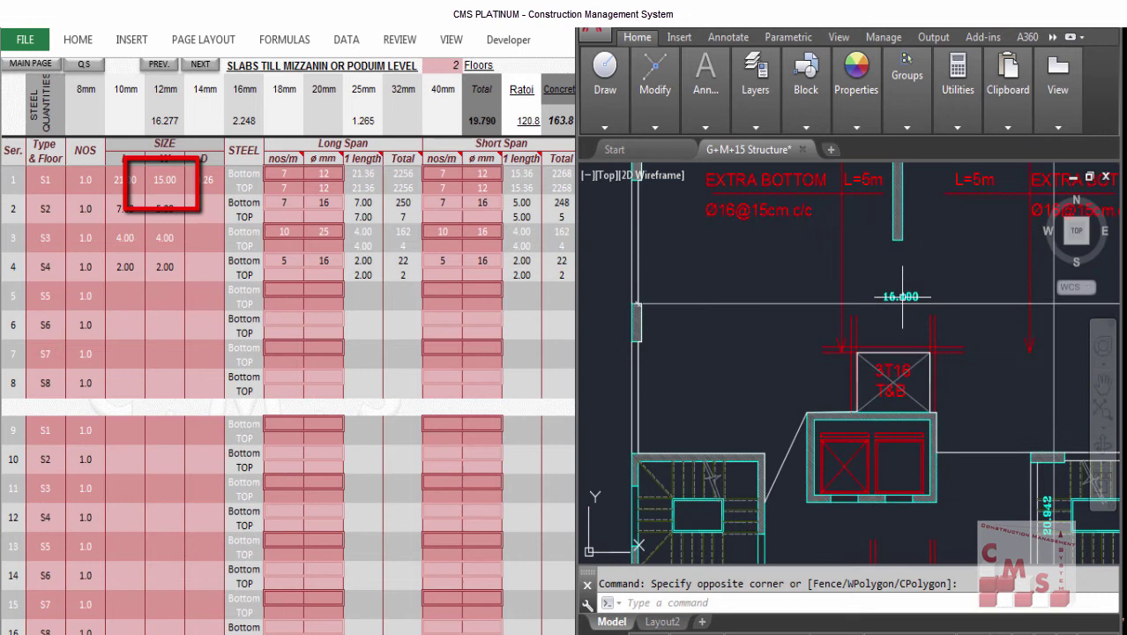
left_click(169, 190)
type("15")
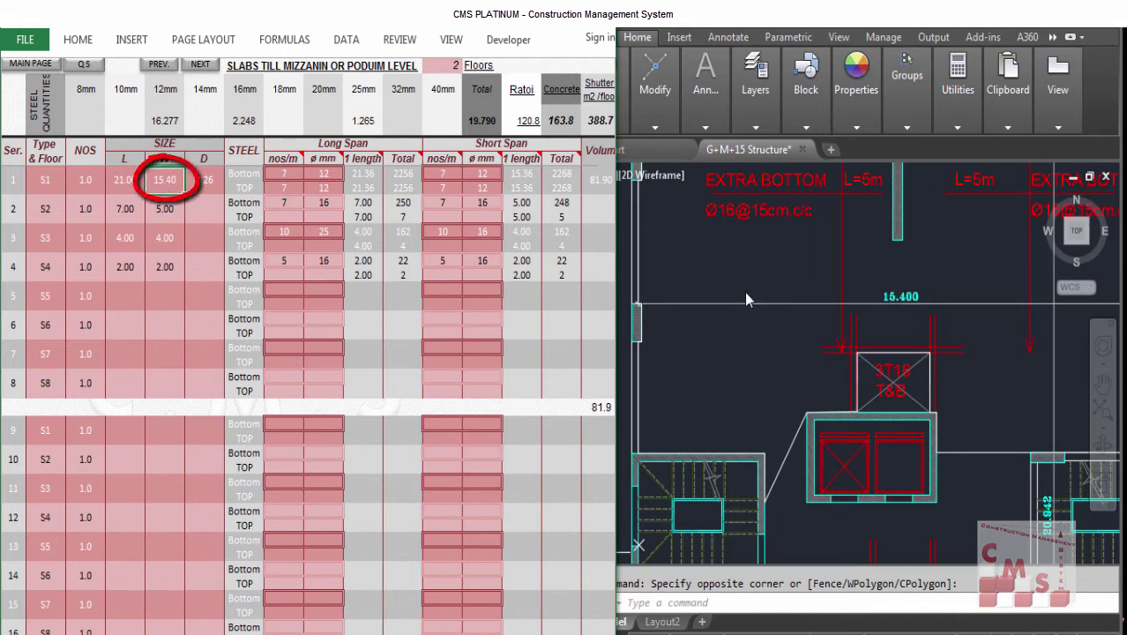
key("Return")
left_click(172, 189)
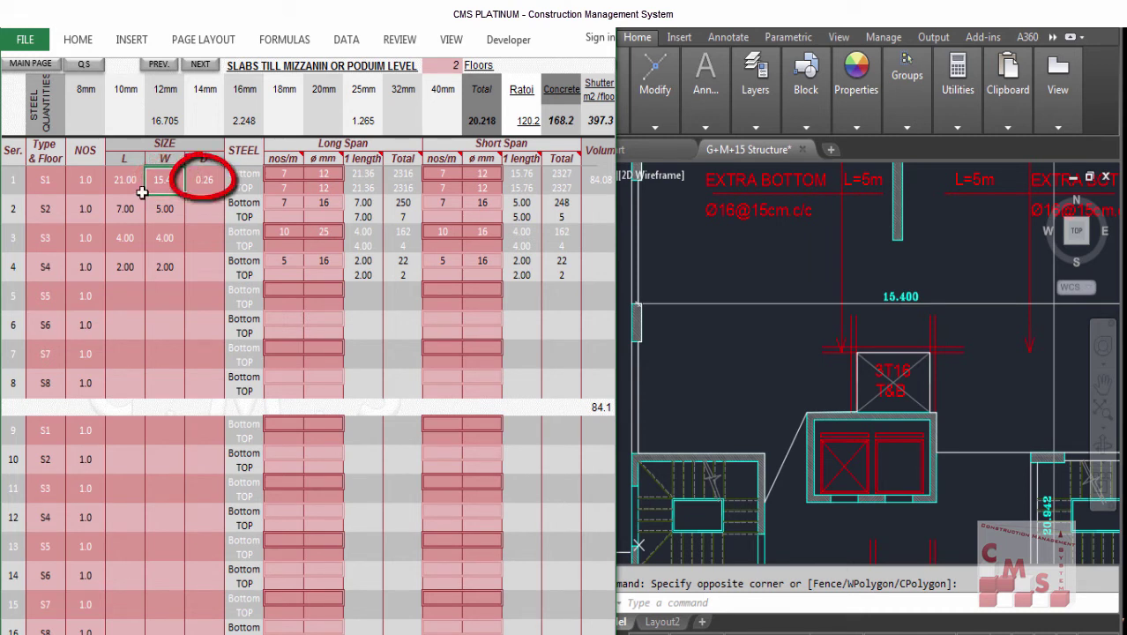
left_click(132, 183)
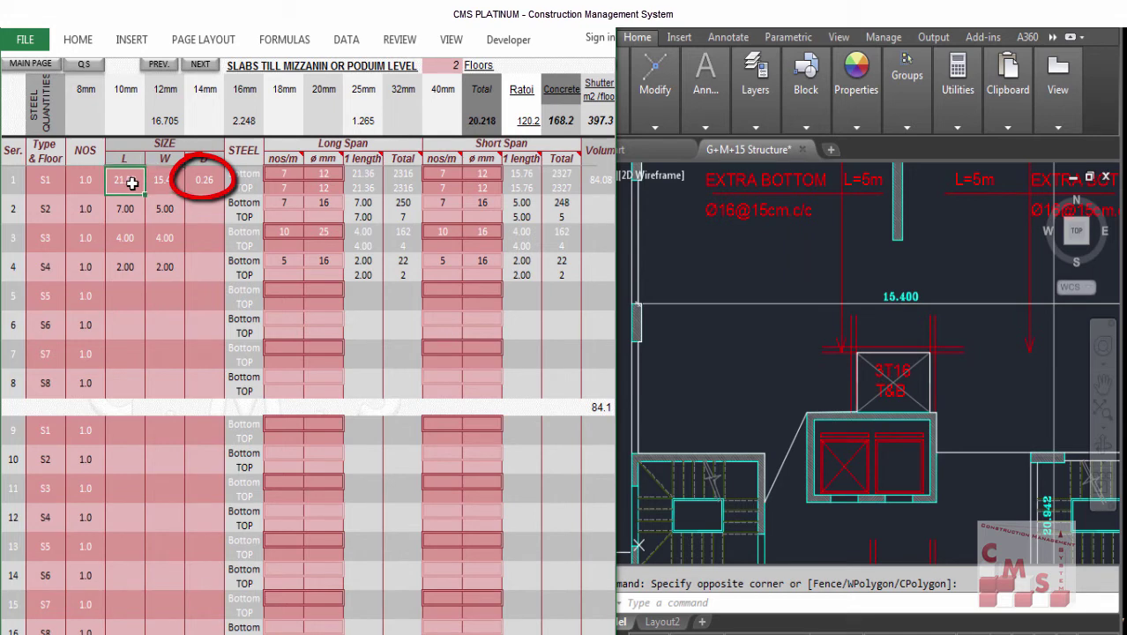
left_click(200, 184)
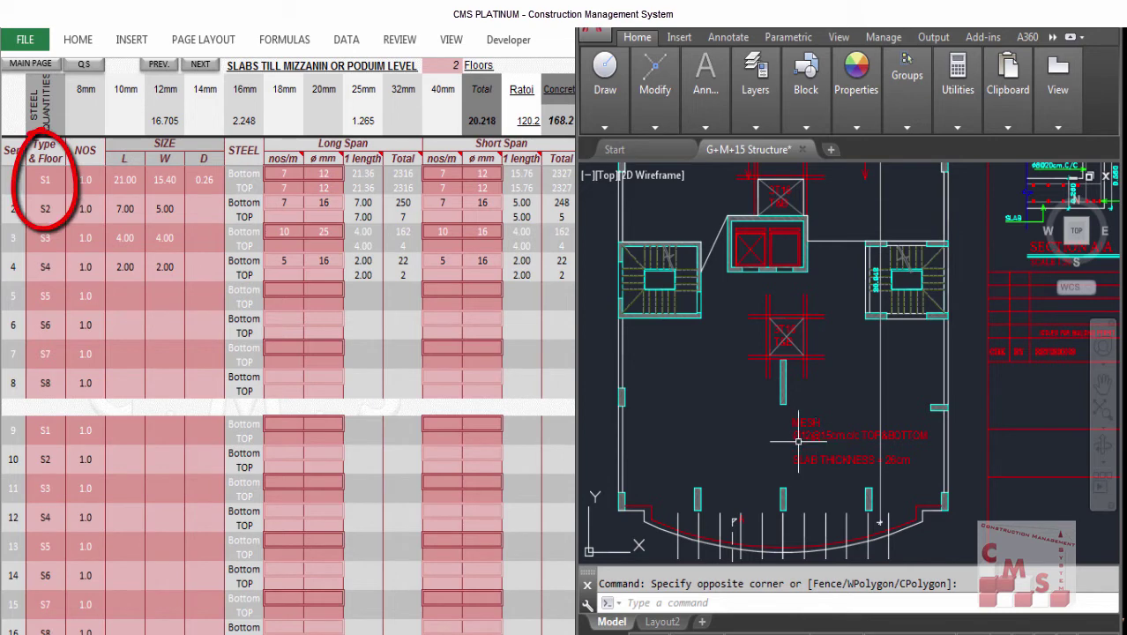
Rename slab type S1 in the first row to "flat slab".
left_click(124, 250)
type("1")
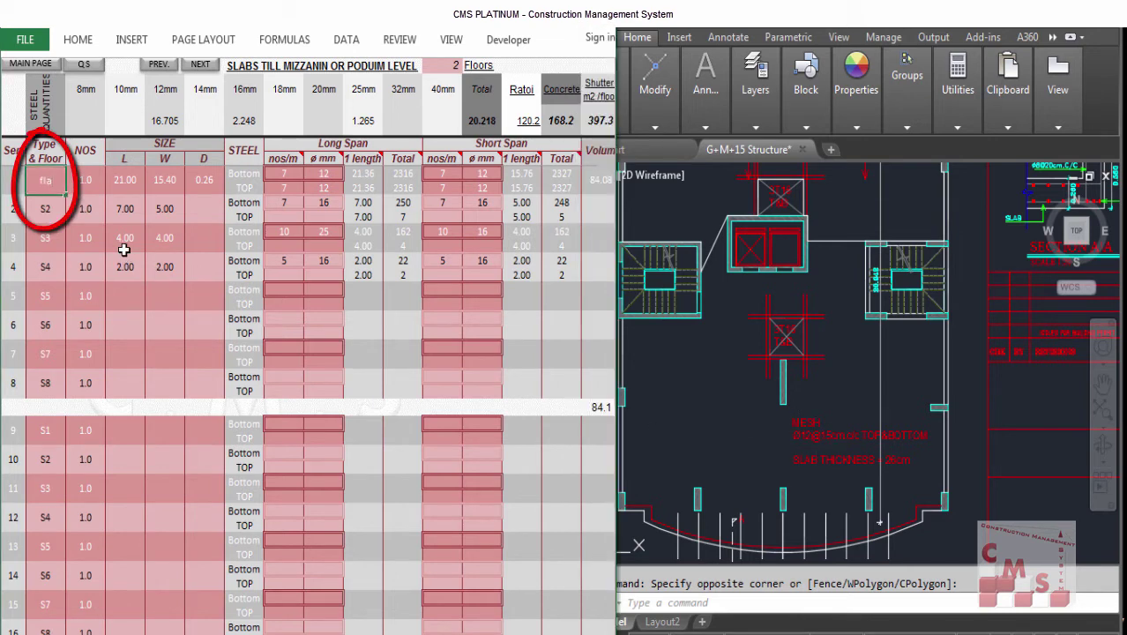
type("lat slab")
key("Return")
Switch to the drawing and examine the ground and first floor slab plan and its extra bottom reinforcement notes.
left_click(696, 374)
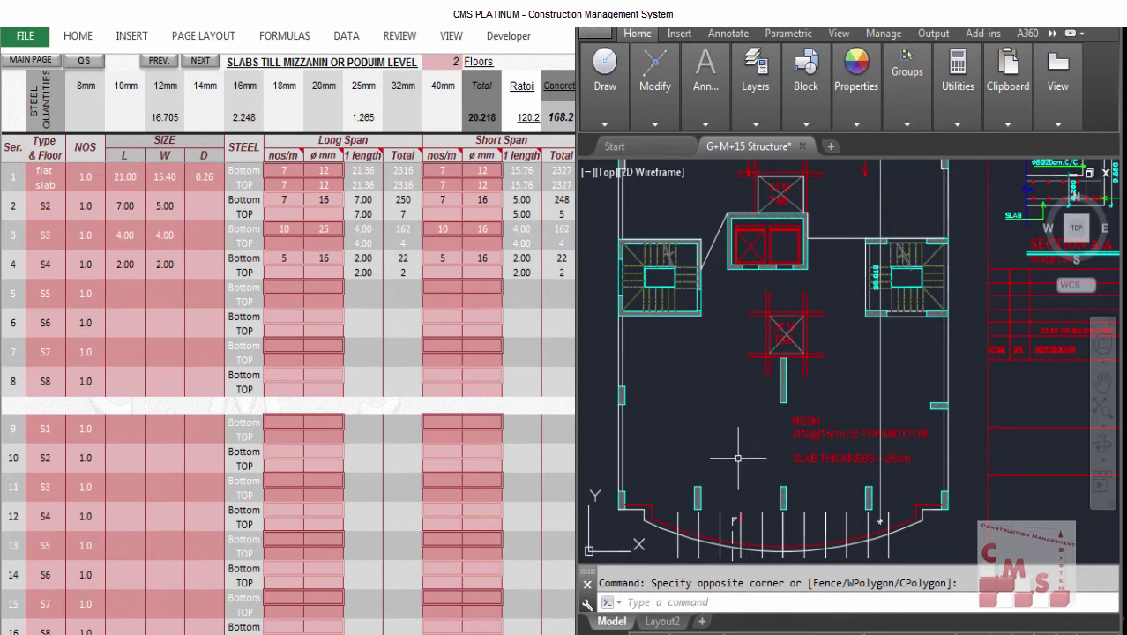
scroll(701, 494, "down", 3)
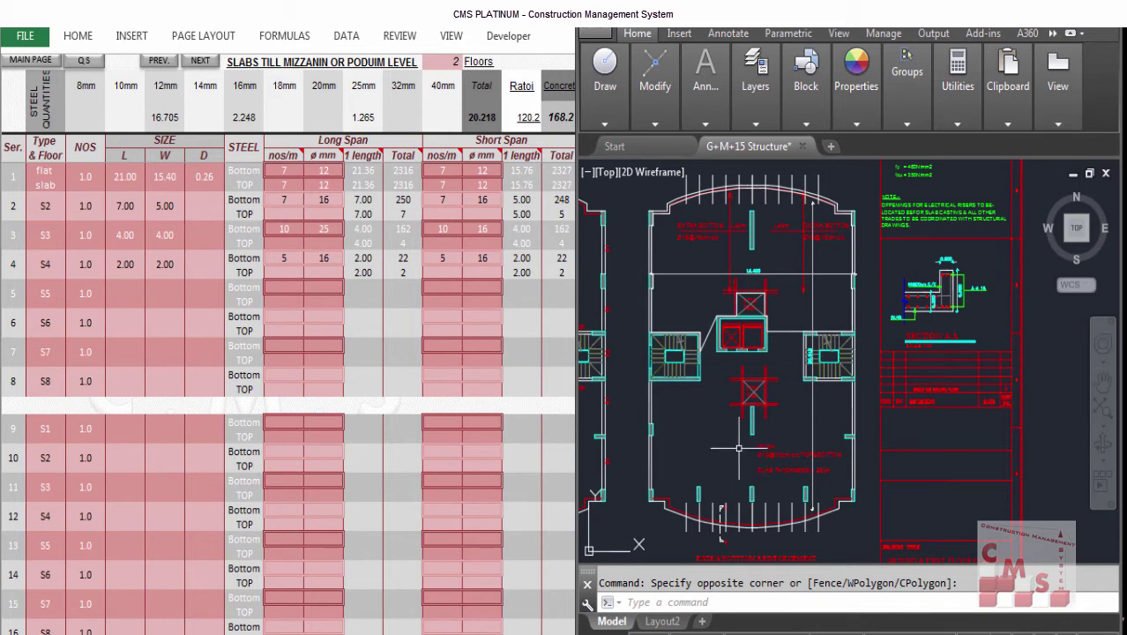
middle_click_drag(769, 434, 870, 391)
scroll(706, 436, "up", 8)
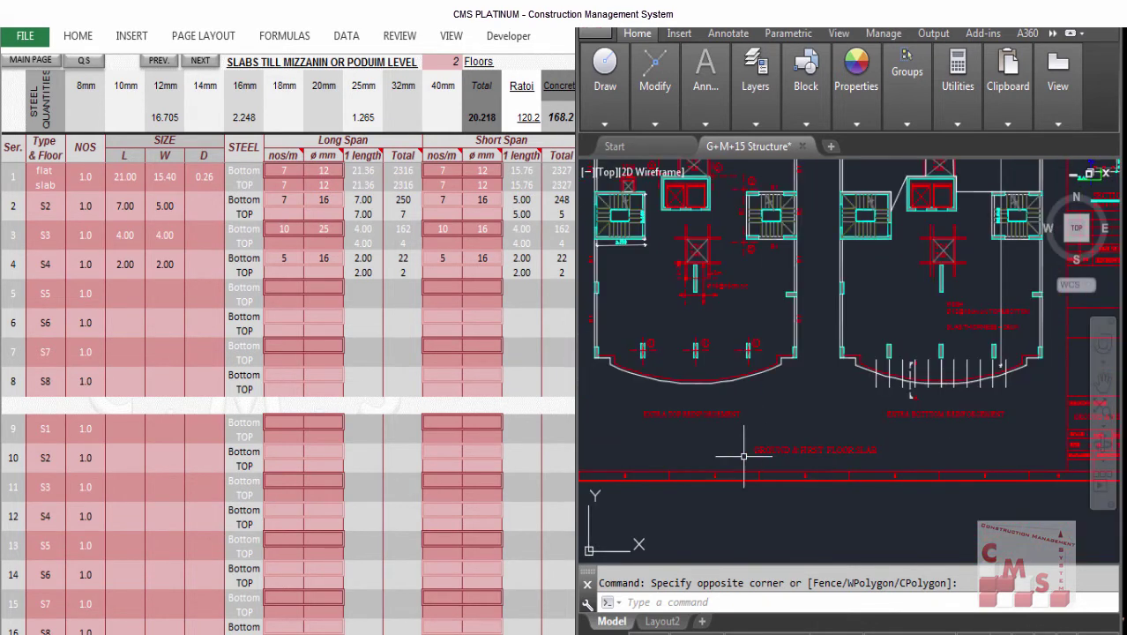
scroll(679, 421, "down", 3)
middle_click(665, 439)
middle_click(666, 440)
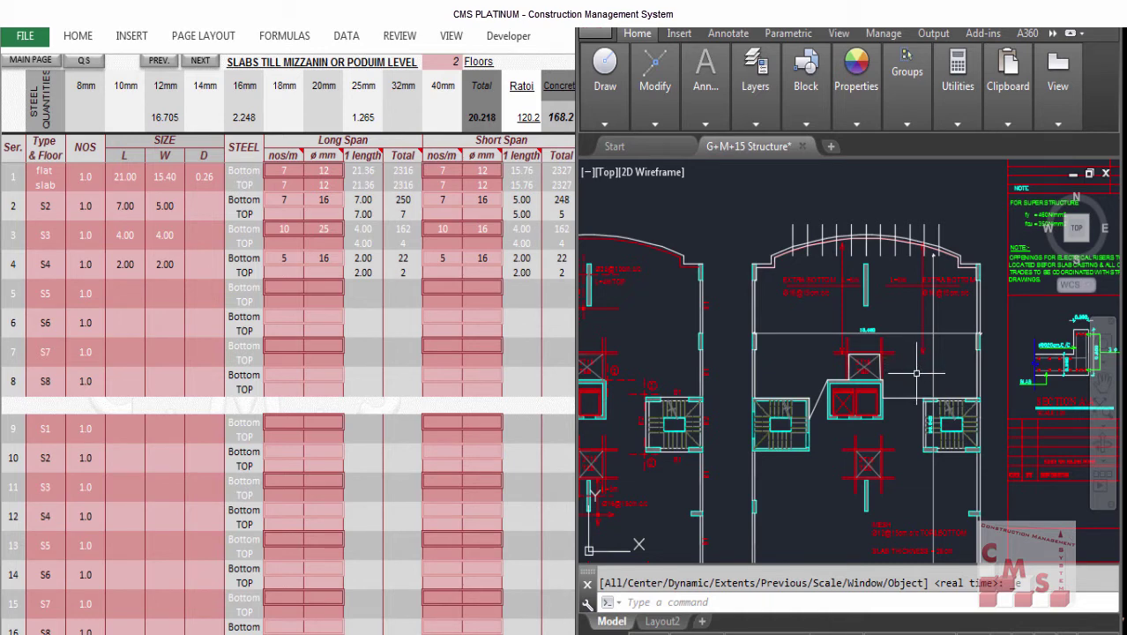
scroll(952, 300, "up", 4)
left_click(706, 88)
left_click(744, 164)
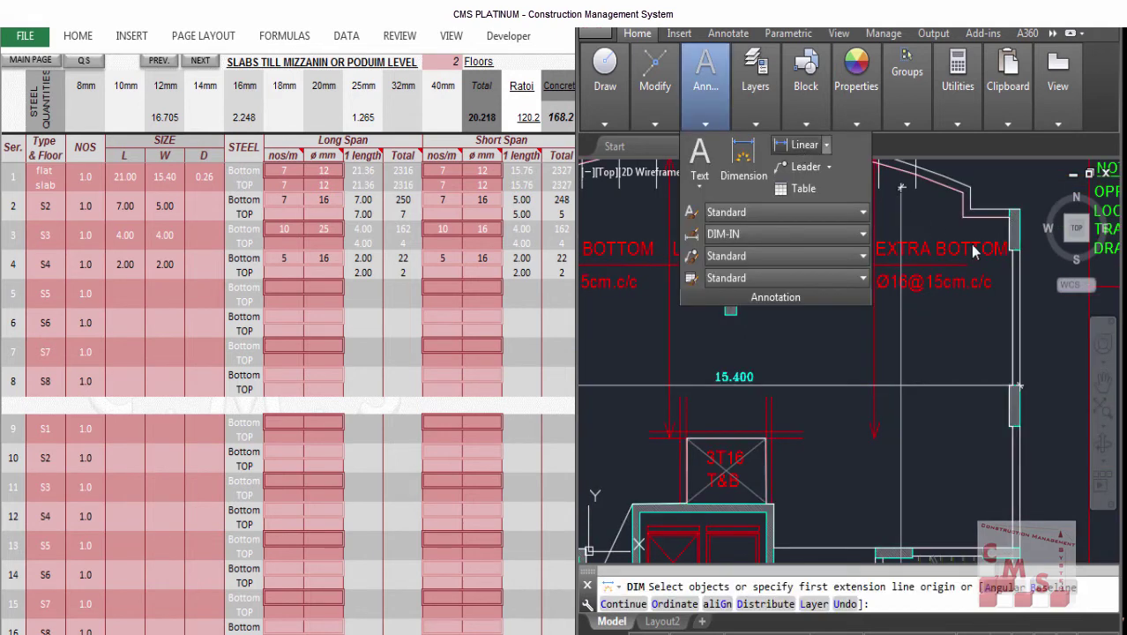
left_click(805, 144)
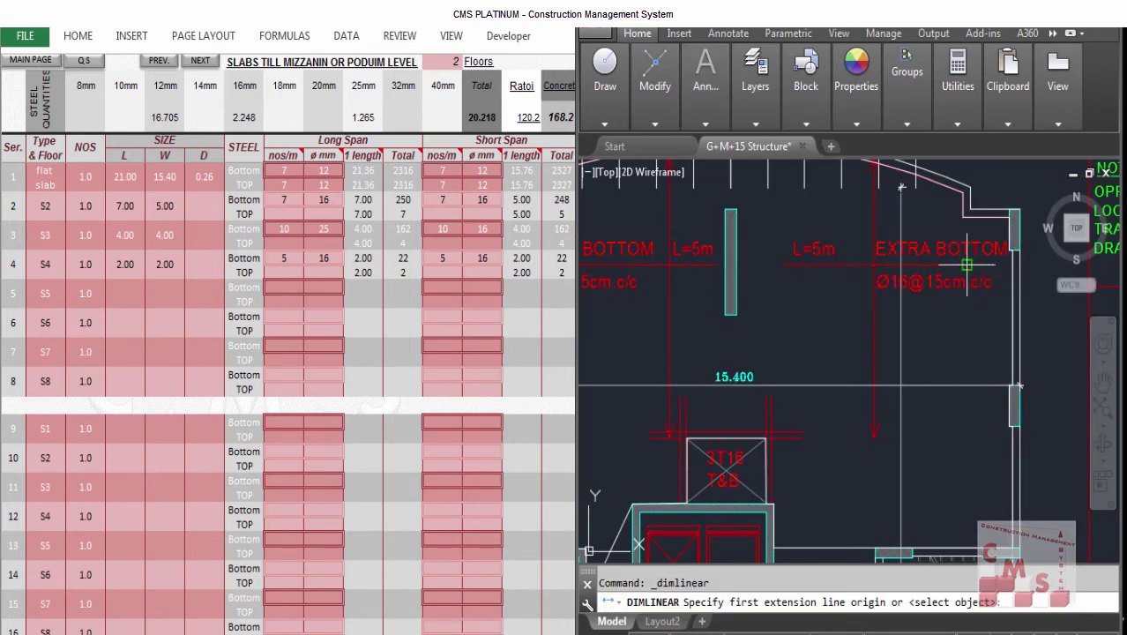
key("Escape")
key("Escape")
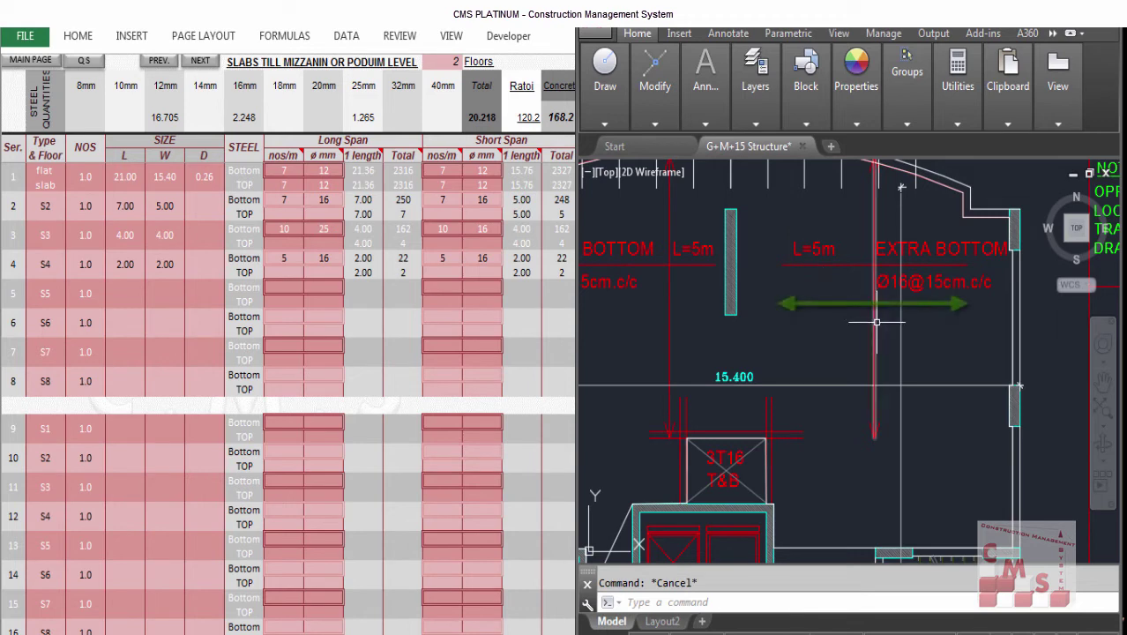
Add a vertical dimension along the full distribution line of the "EXTRA BOTTOM Ø16@15cm c/c" bars east of the short wall.
middle_click_drag(834, 343, 822, 372)
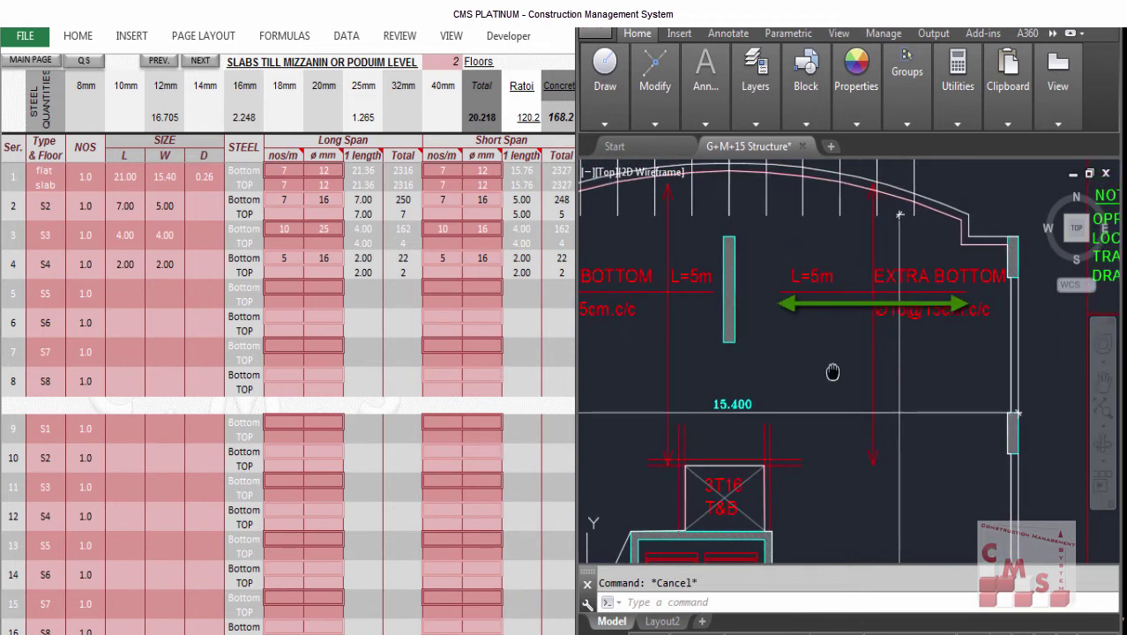
type("dim")
key("Return")
left_click(863, 468)
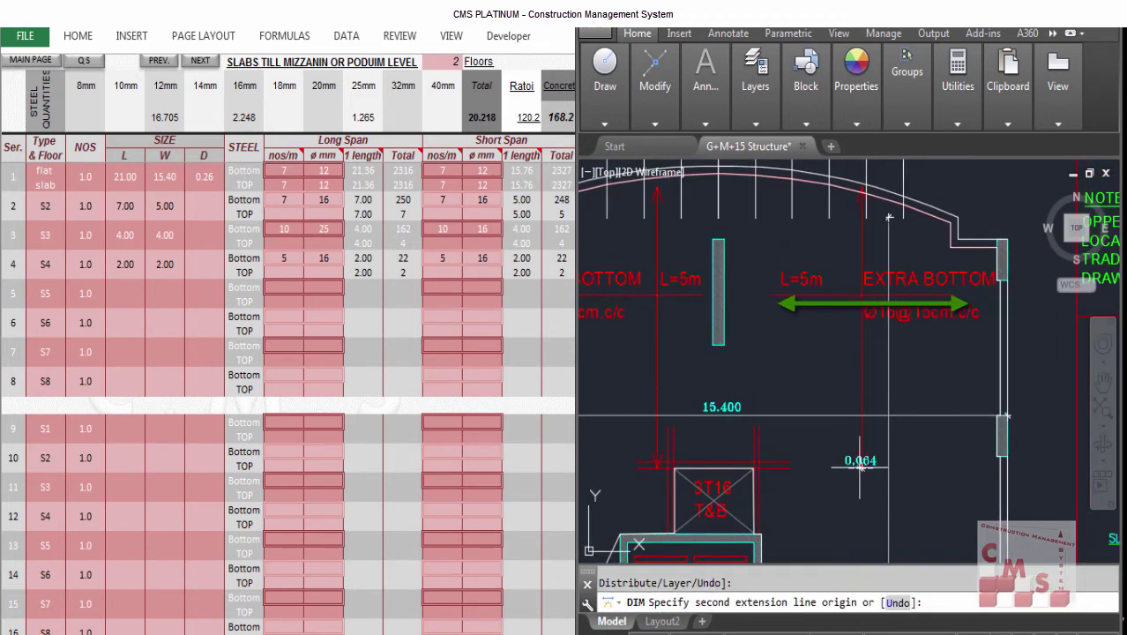
left_click(864, 187)
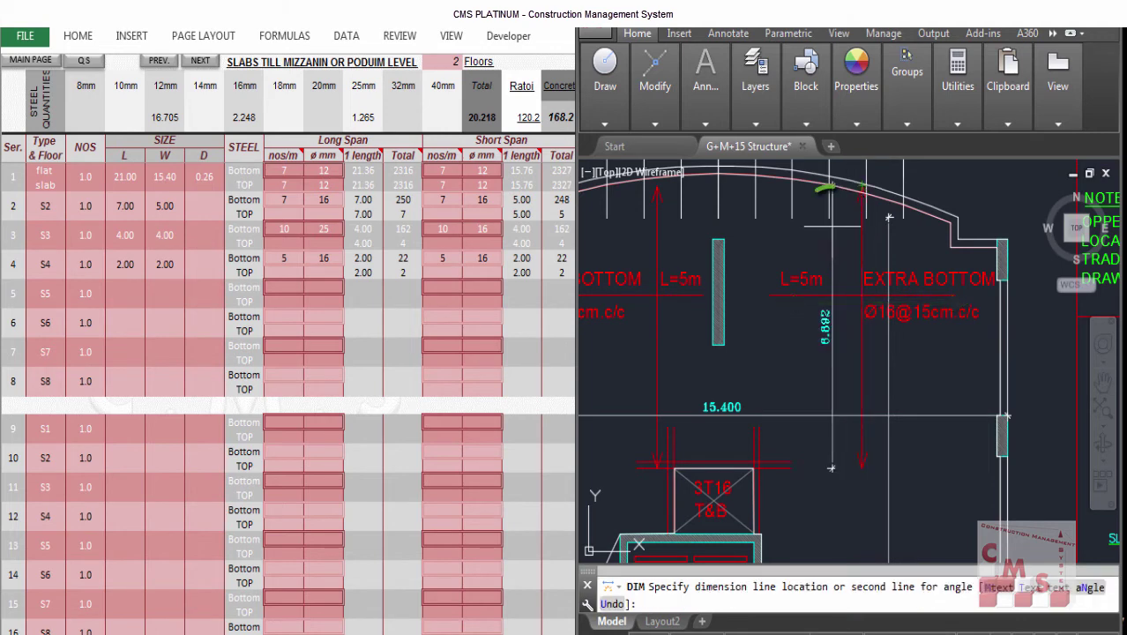
left_click(848, 335)
scroll(845, 335, "up", 5)
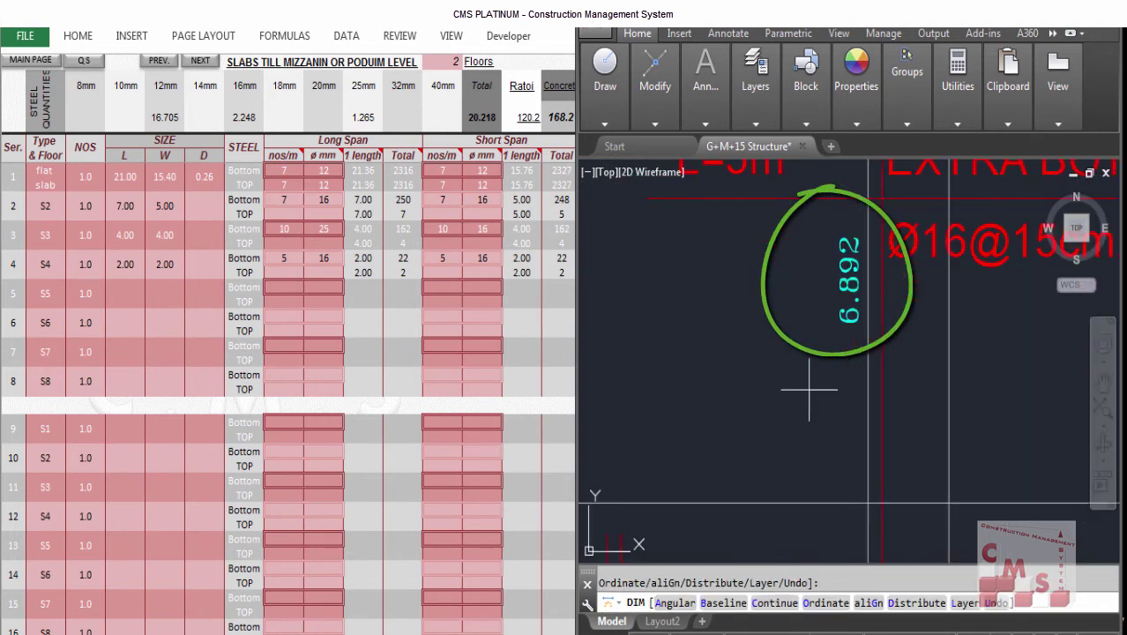
scroll(823, 347, "down", 5)
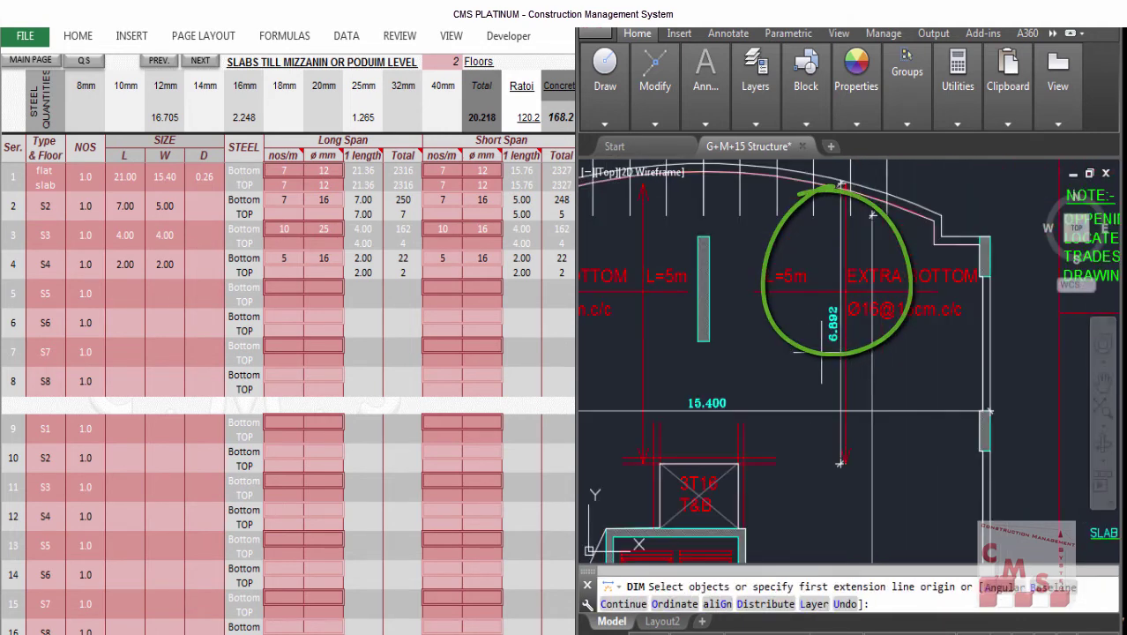
key("Escape")
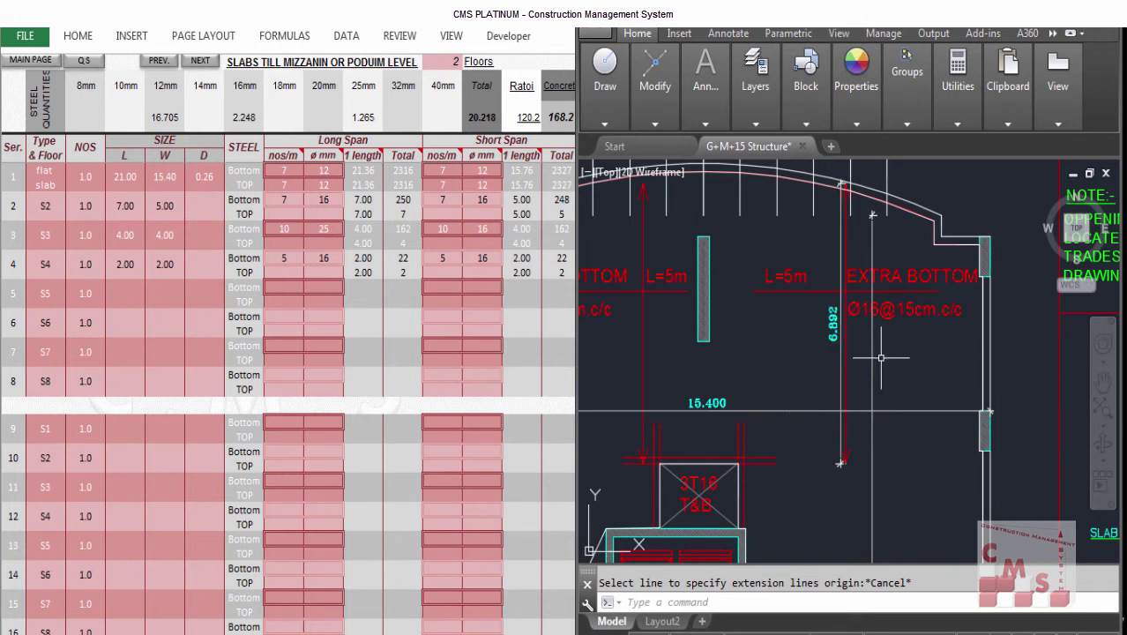
In the slabs sheet, replace the S2 row's entries with the type "Extra bot 1" and a NOS of 1.
left_click(275, 167)
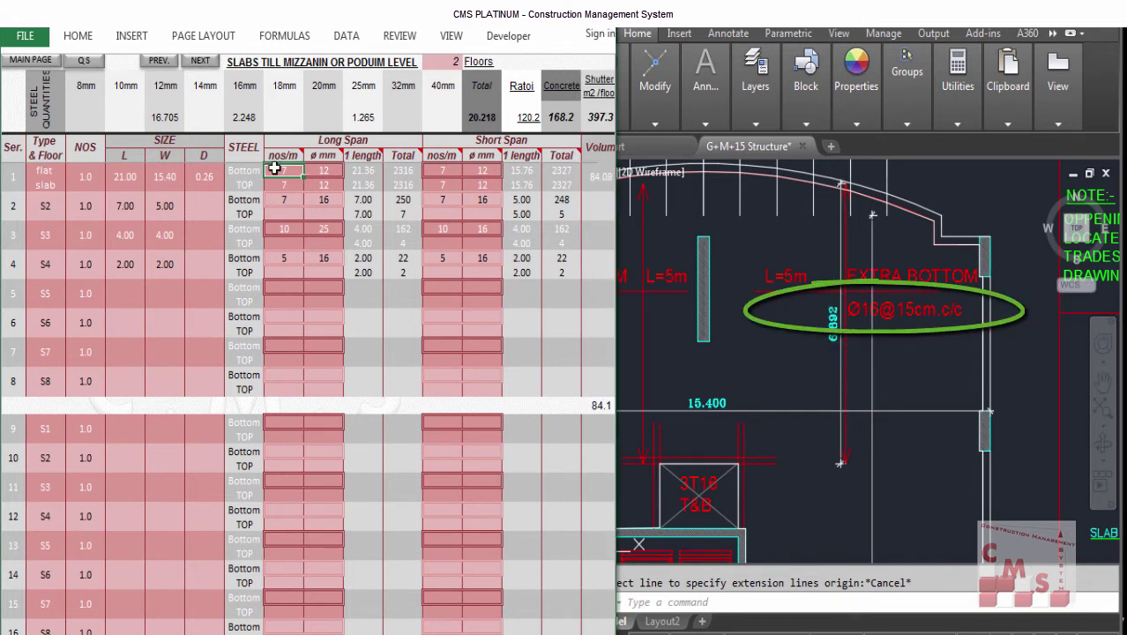
left_click(48, 208)
type("Exrea")
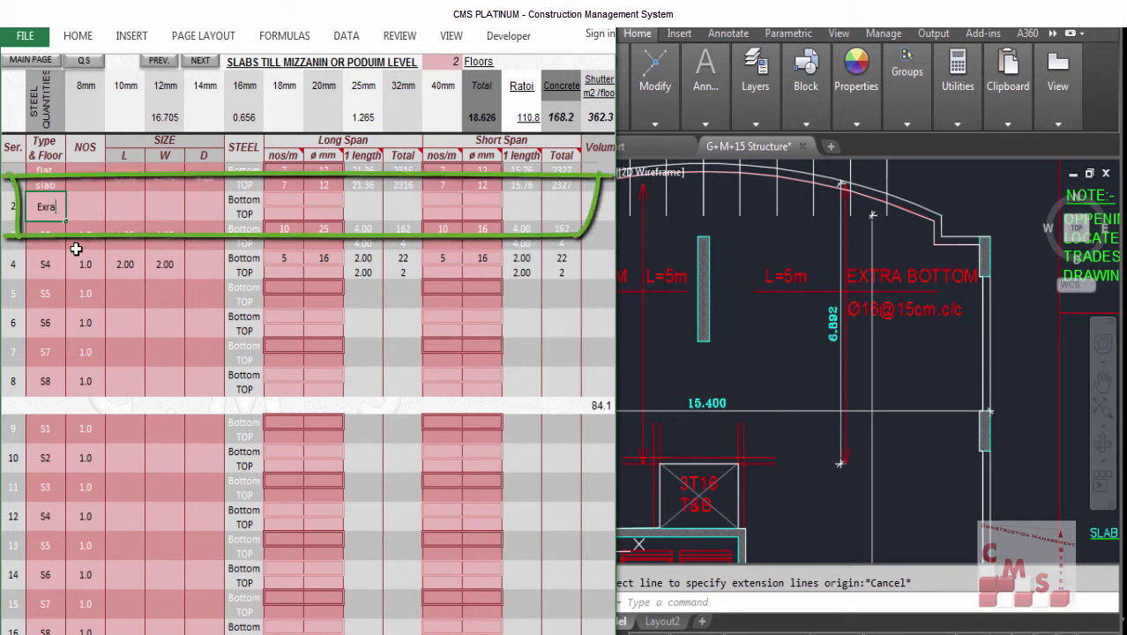
type("xtra bot 1")
left_click(78, 213)
type("1")
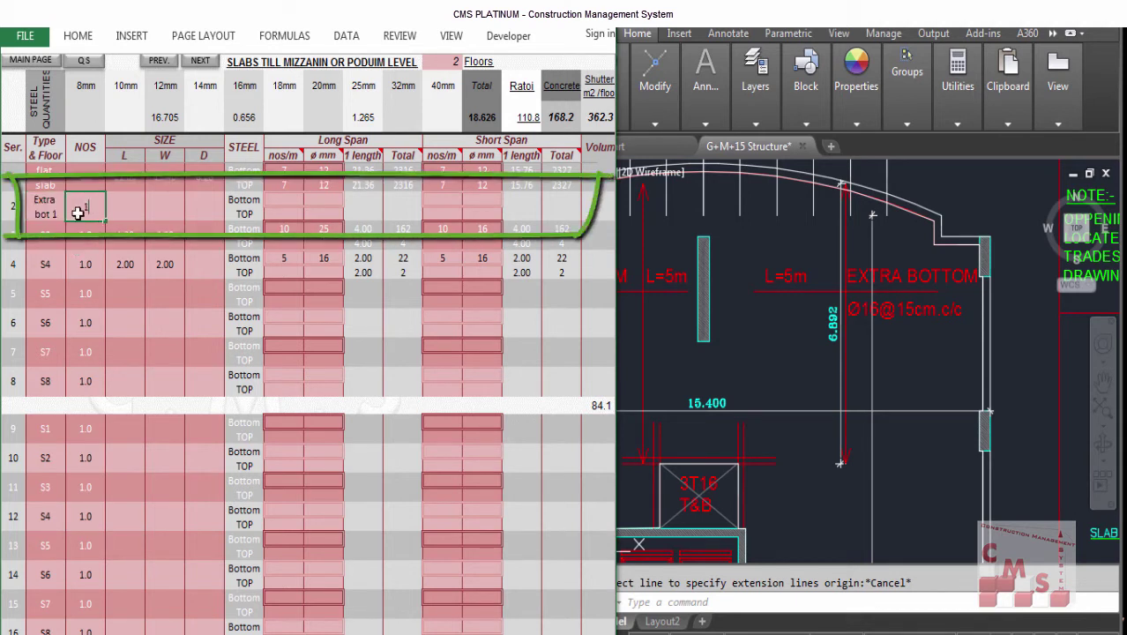
Set the size of "Extra bot 1" to a length of 5 and a width of 6.9, leaving the depth empty.
left_click(135, 204)
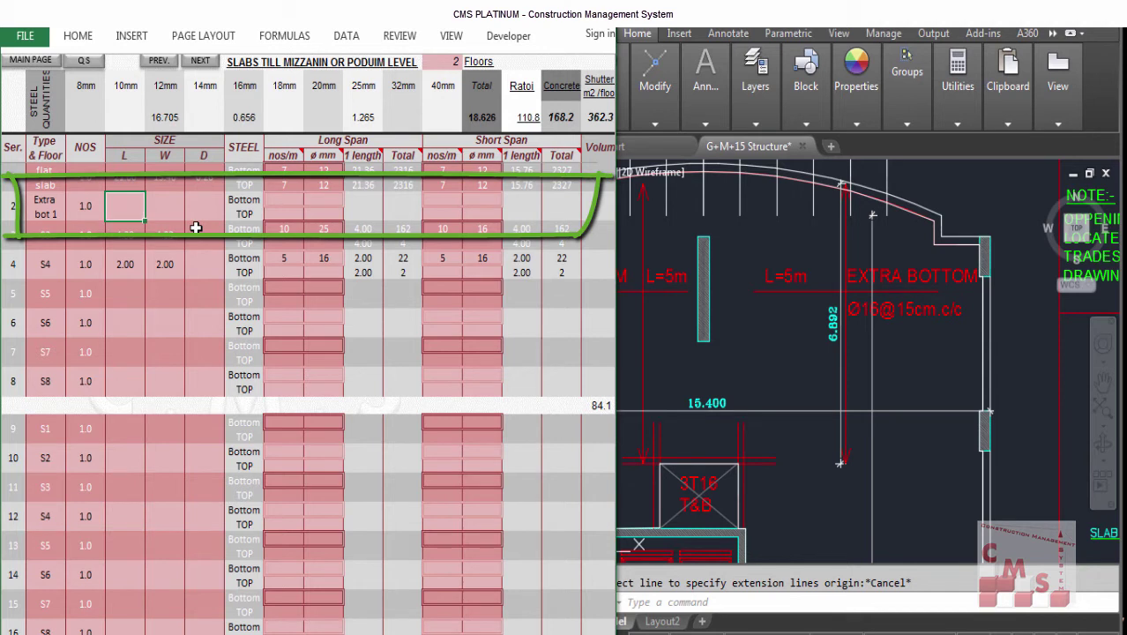
type("5")
key("Tab")
type("6.9")
key("Tab")
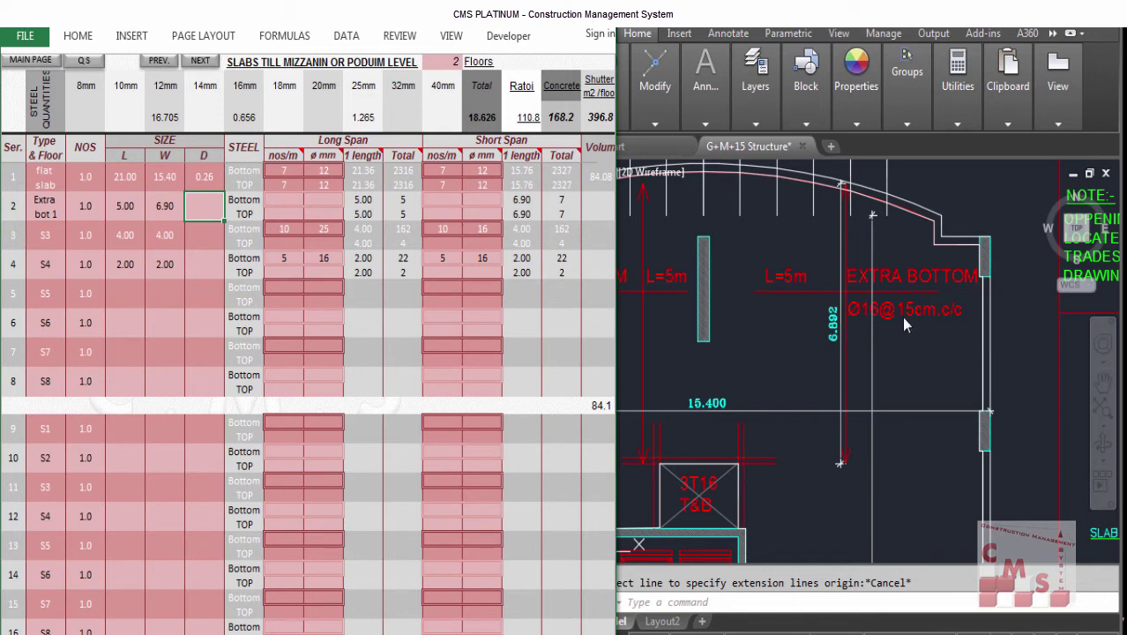
Enter the long-span bottom steel of "Extra bot 1" as 6.7 bars per metre of 16 mm diameter, and check its bar length.
left_click(290, 201)
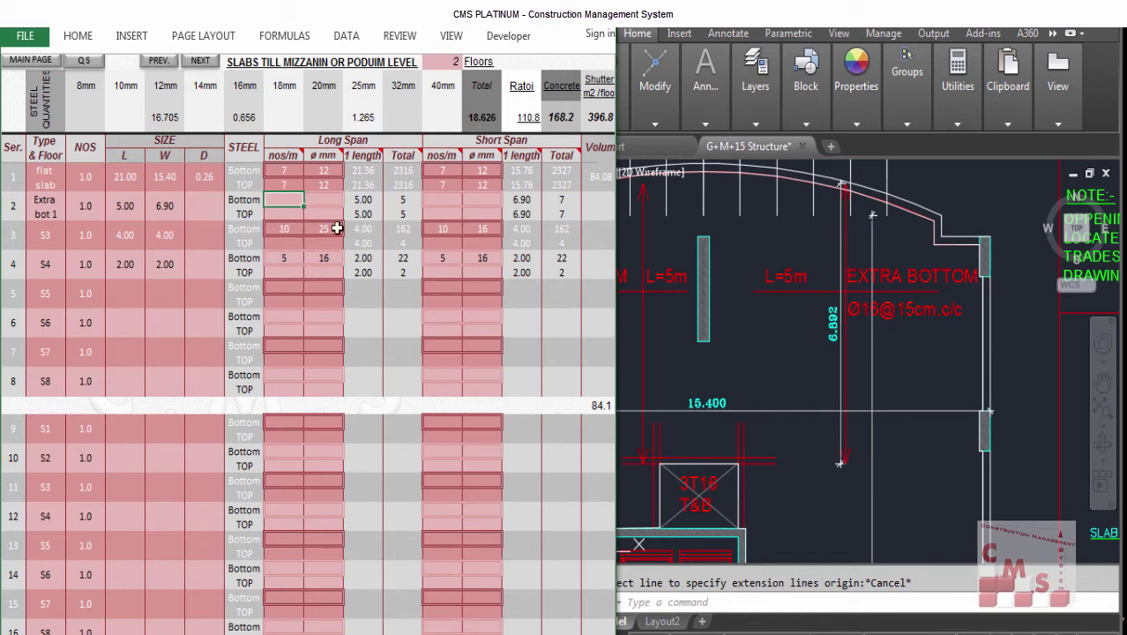
type("6.7")
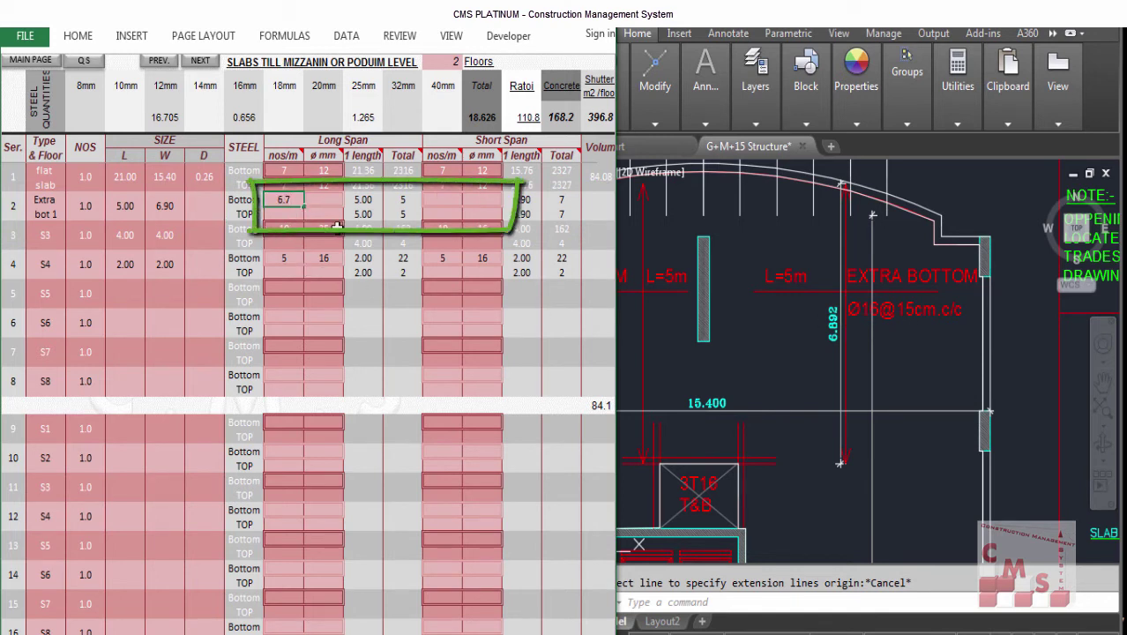
key("Tab")
type("16")
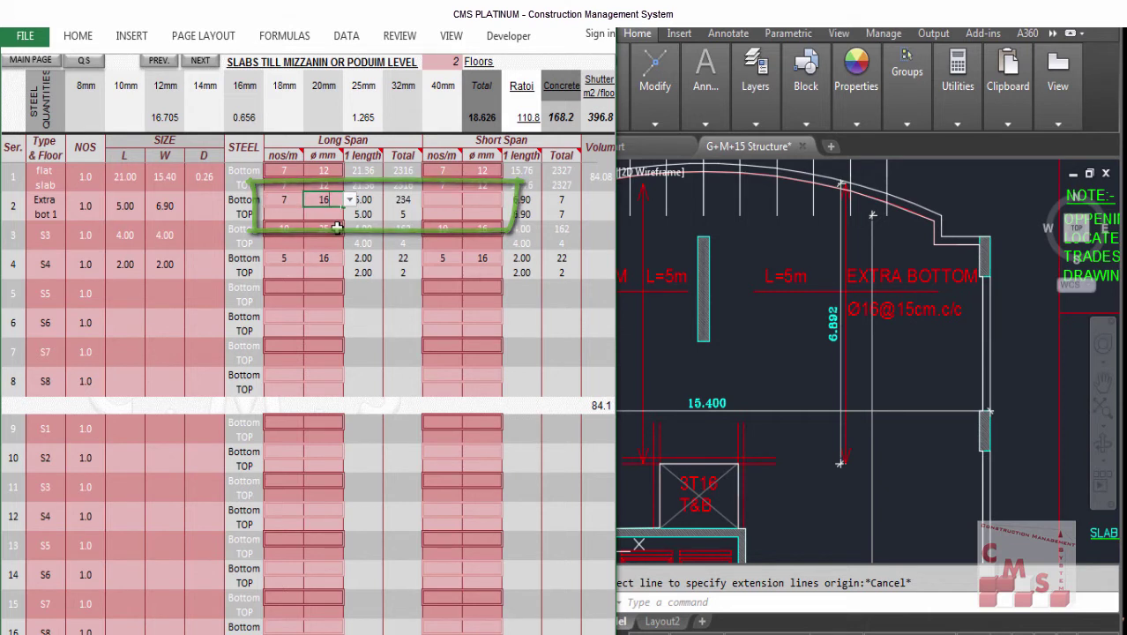
left_click(337, 212)
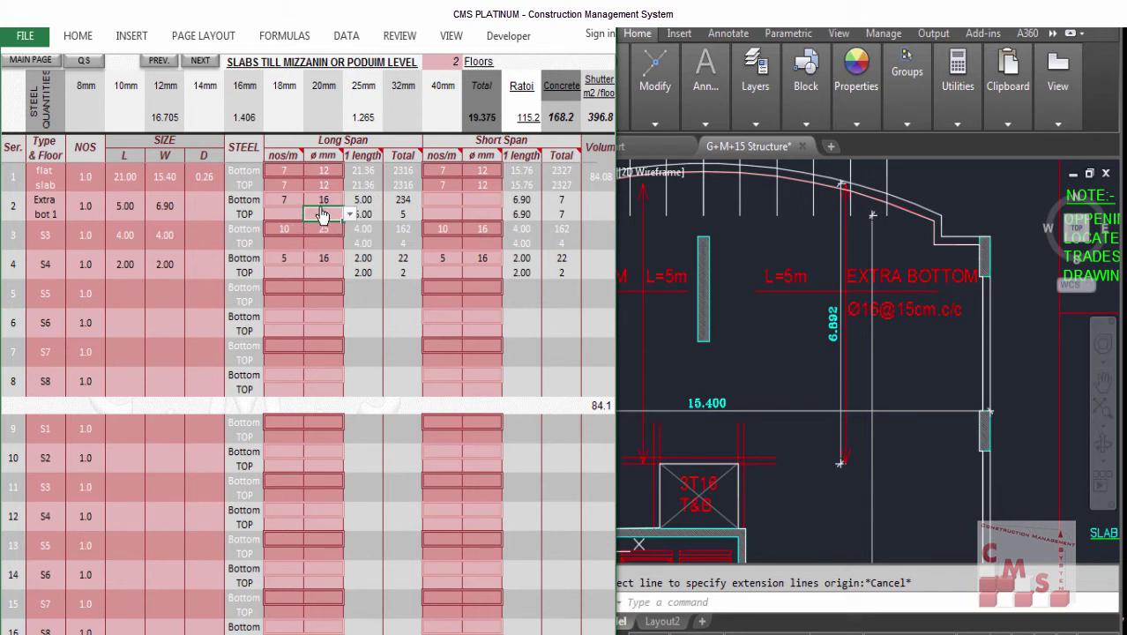
left_click(357, 202)
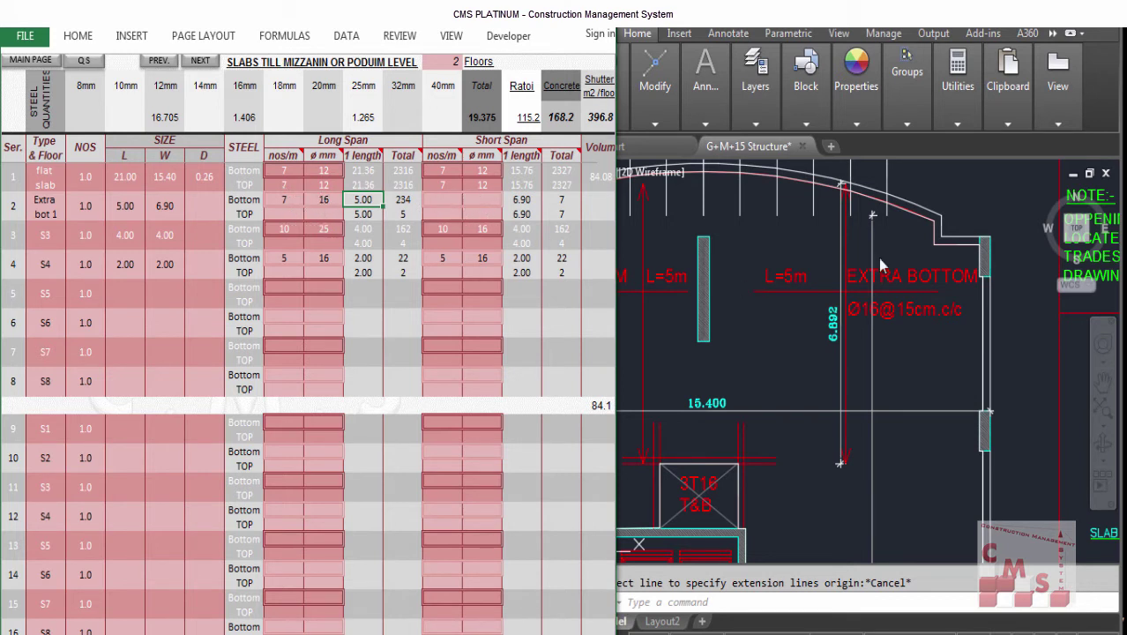
Check the matching extra bottom note on the opposite side of the plan and set the NOS of "Extra bot 1" to 2.
left_click(773, 363)
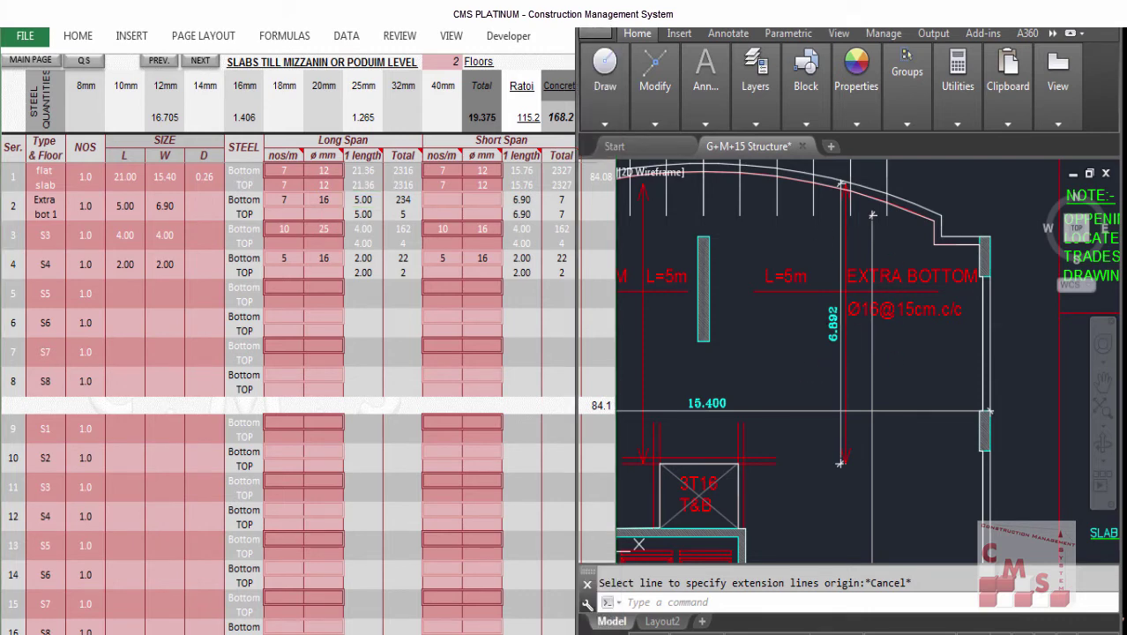
scroll(795, 355, "down", 2)
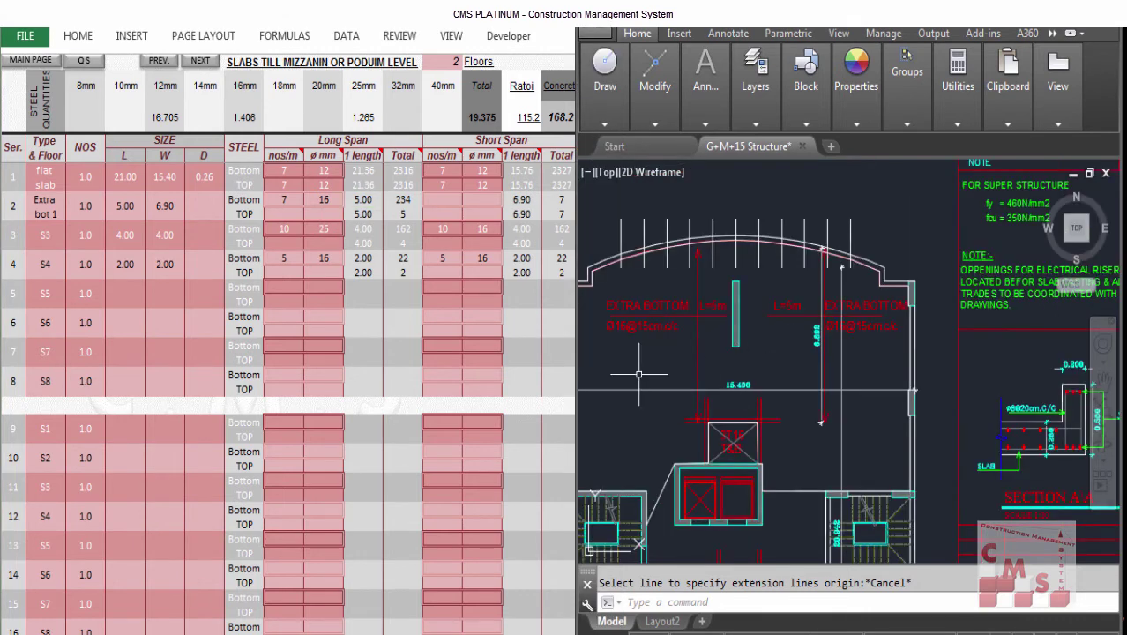
scroll(613, 327, "up", 2)
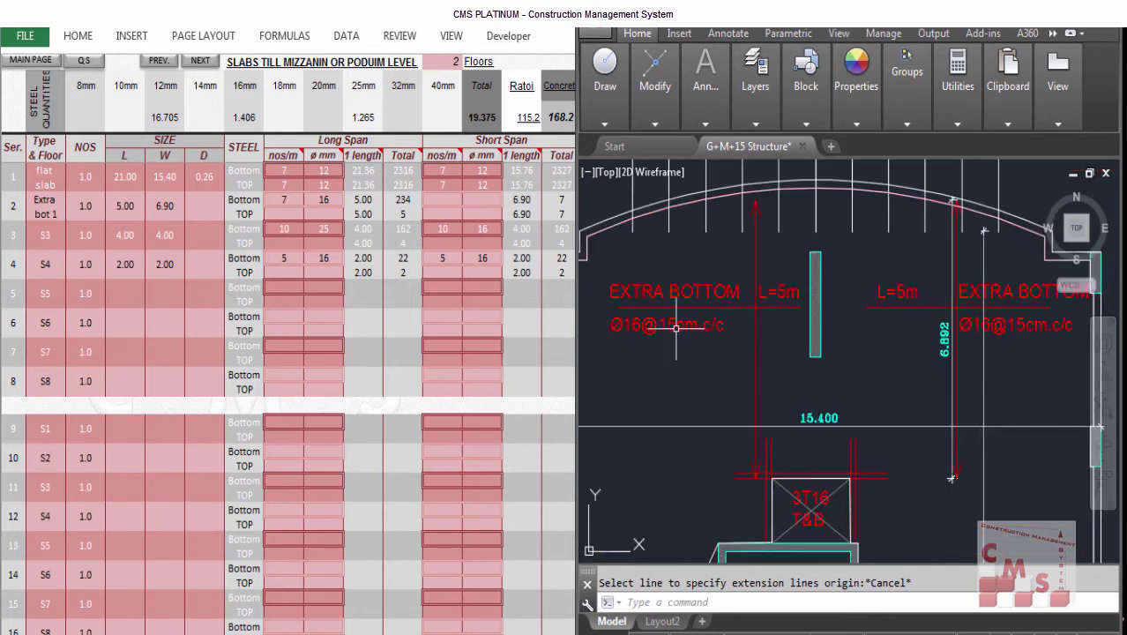
left_click(85, 205)
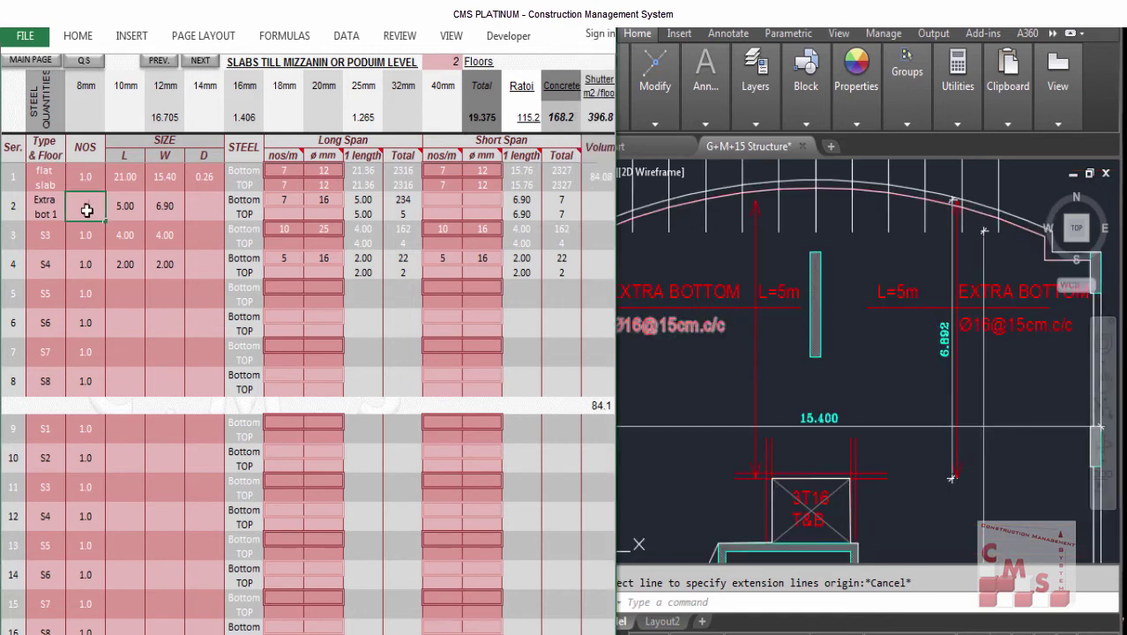
type("2")
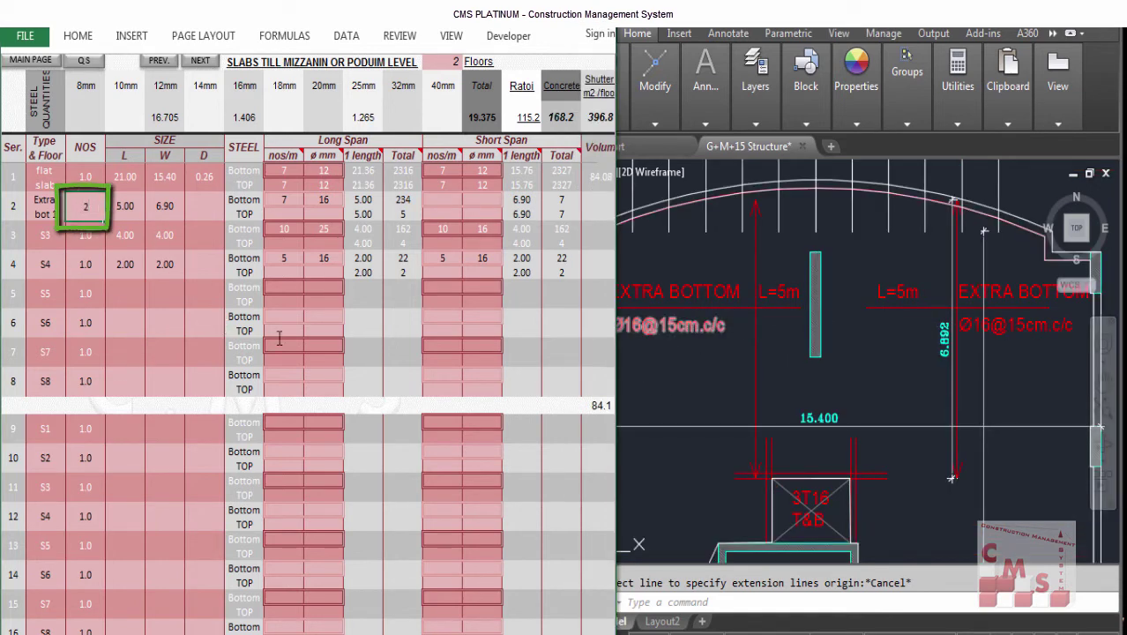
Return to the drawing and measure the length of the vertical 3T16 T&B trimmer bars beside the opening above the lift shaft.
left_click(793, 355)
scroll(820, 370, "down", 5)
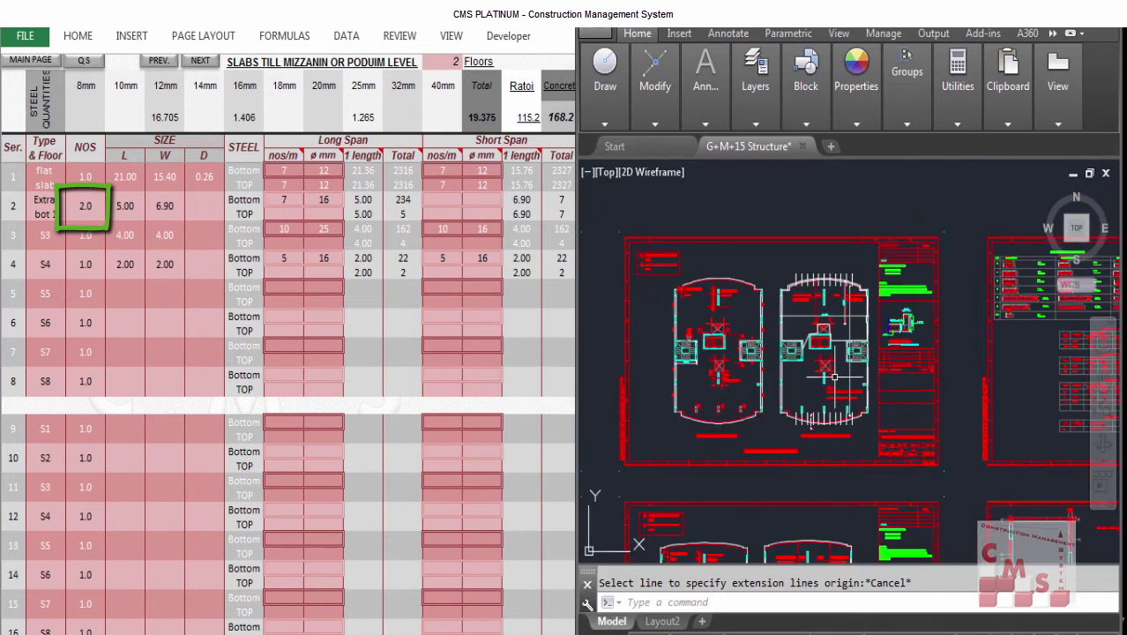
scroll(833, 378, "up", 5)
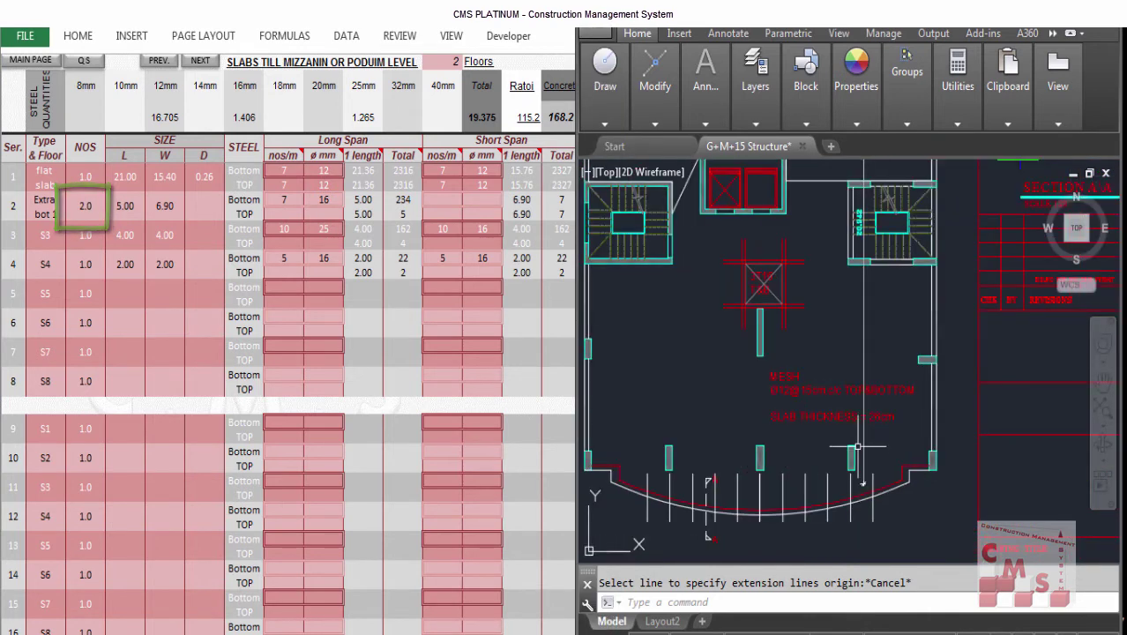
scroll(853, 326, "up", 3)
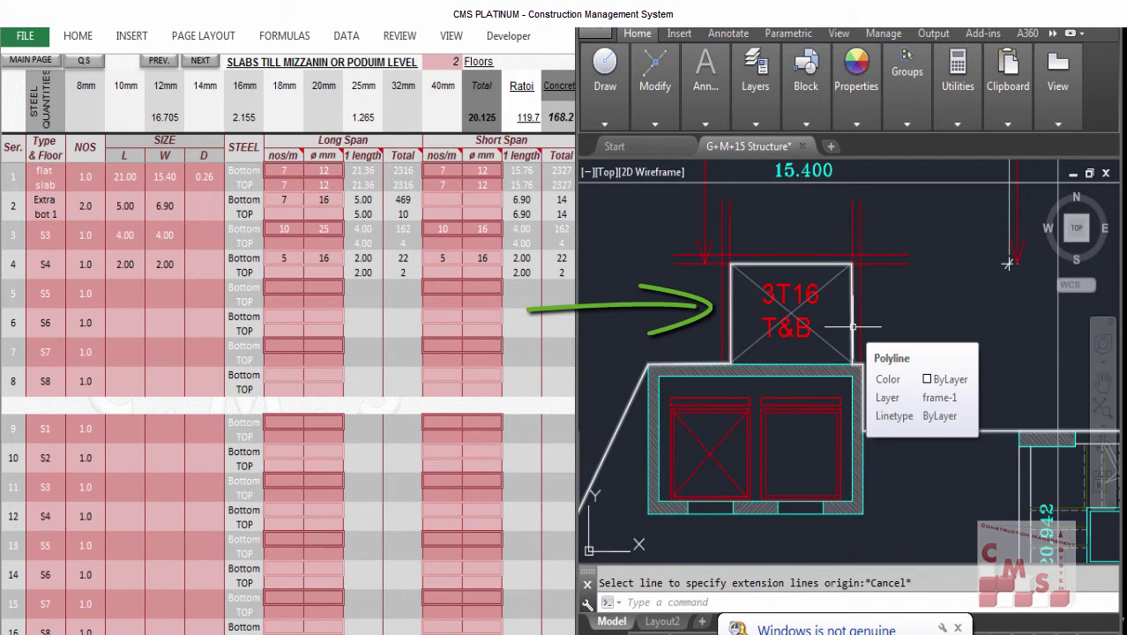
left_click(711, 121)
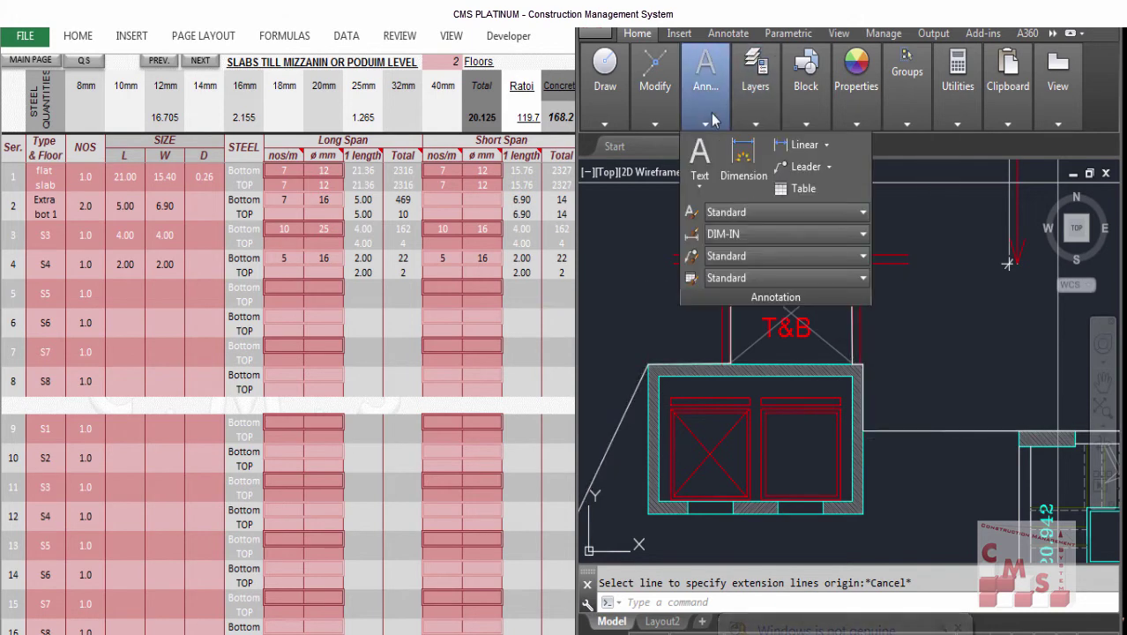
left_click(801, 144)
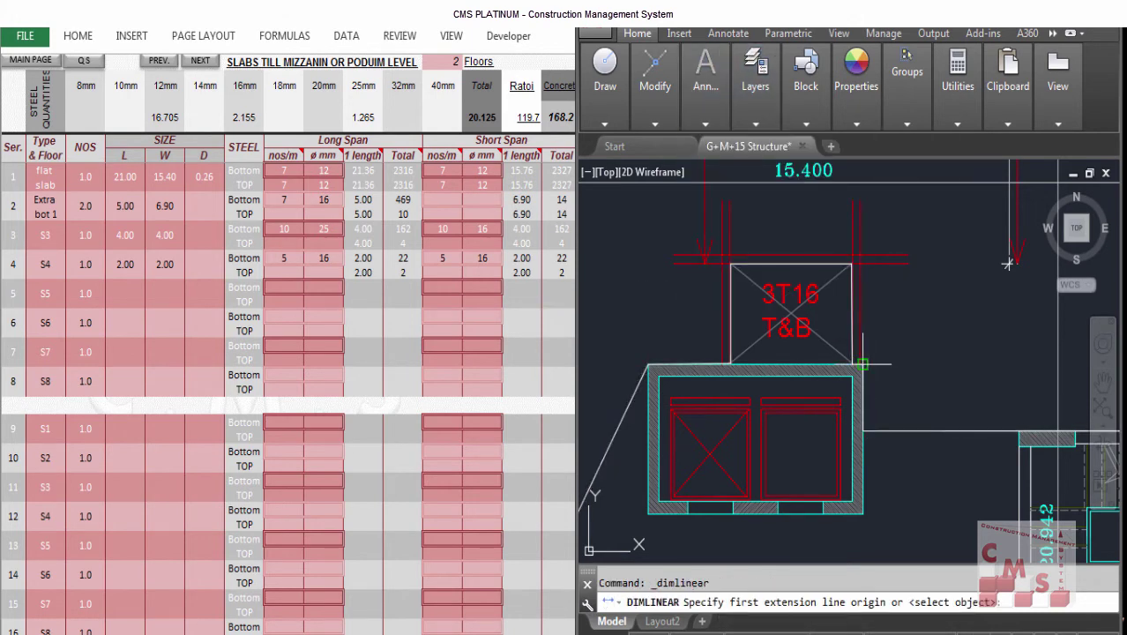
left_click(863, 363)
left_click(861, 201)
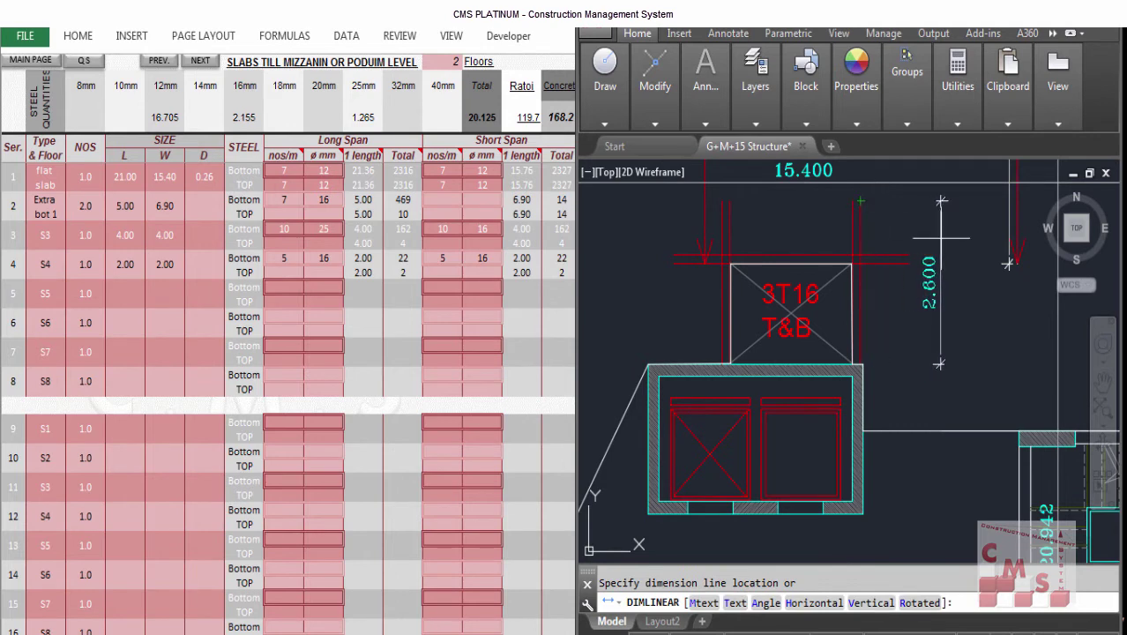
key("Escape")
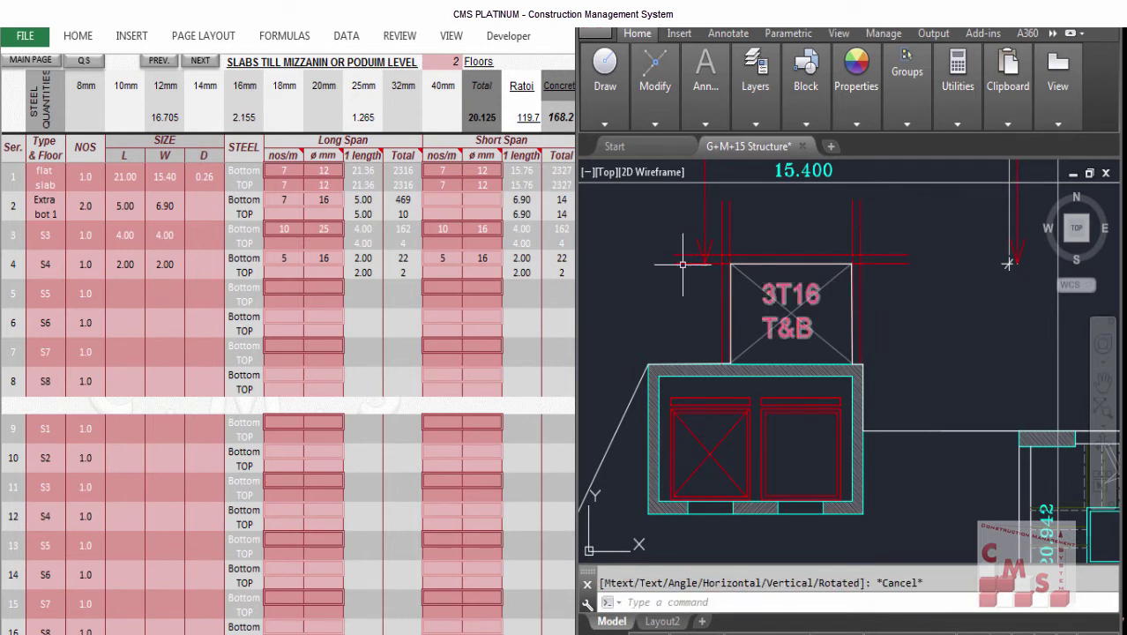
Measure the length of the horizontal 3T16 T&B trimmer bars above the lift shaft opening, without keeping the dimension.
key("Return")
left_click(673, 263)
left_click(909, 264)
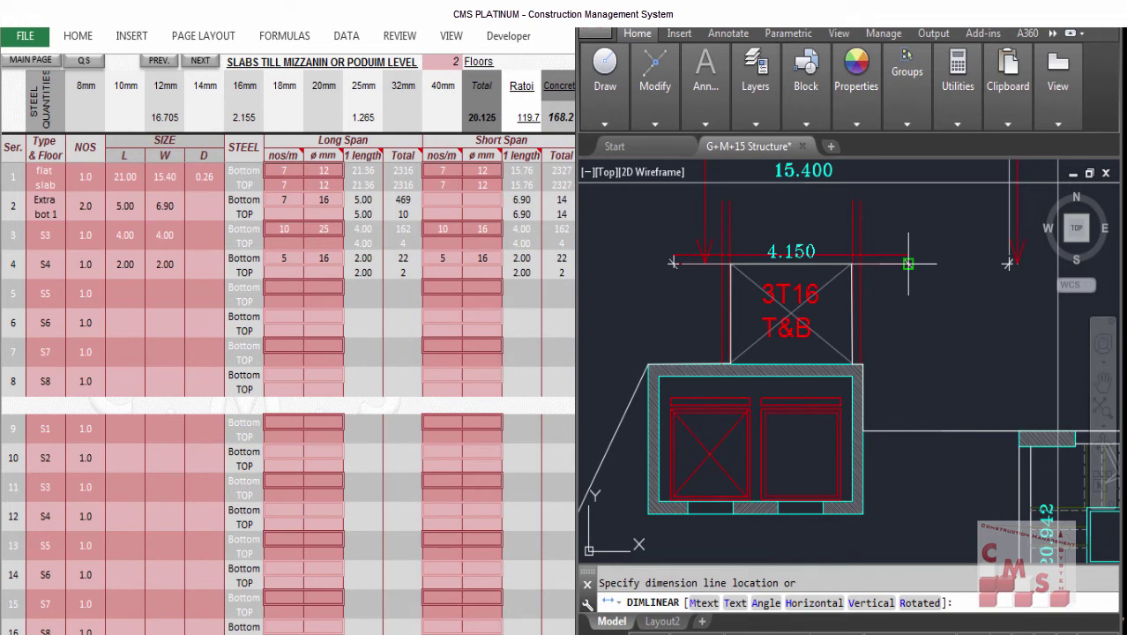
key("Escape")
Set the size of slab S5 to a length of 6.75 and a width of 1.
left_click(124, 294)
type("6.75")
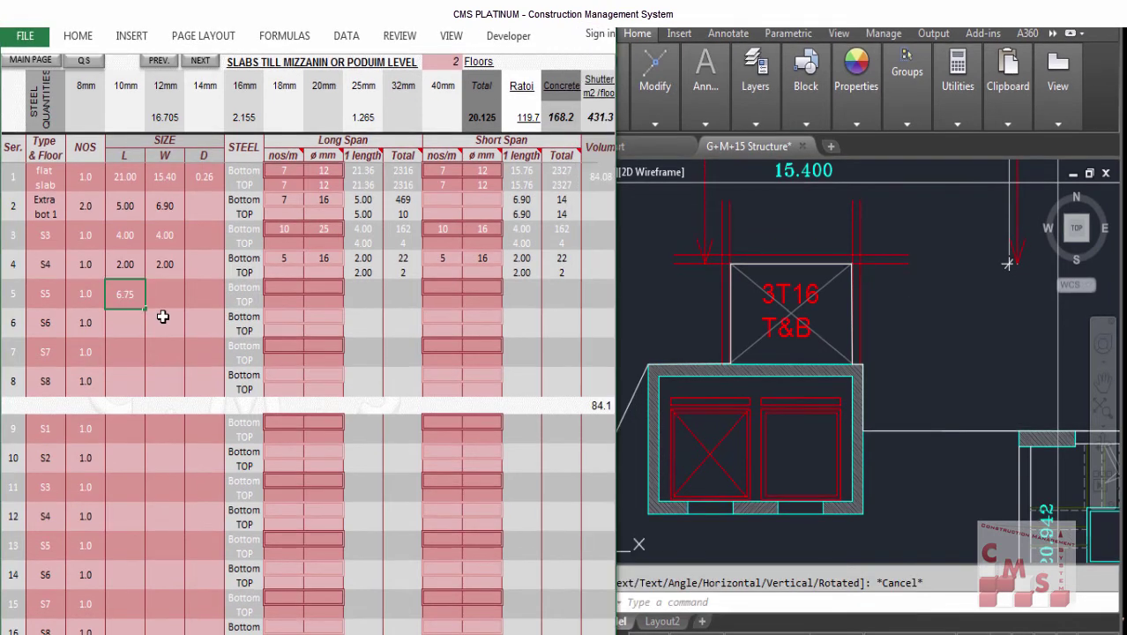
key("Tab")
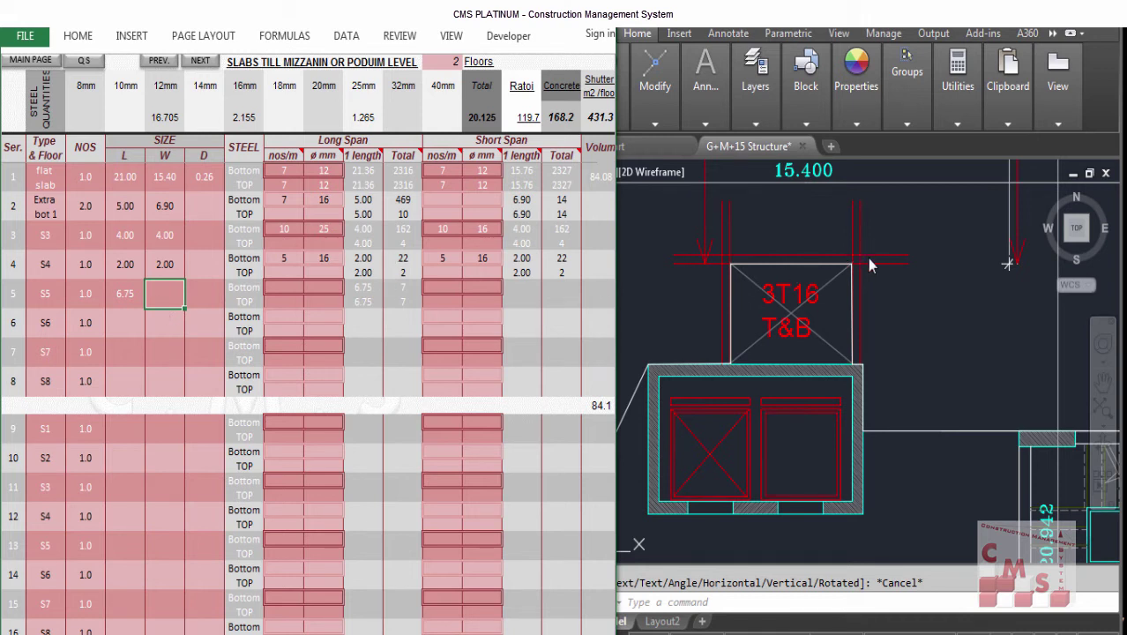
type("1")
Enter the long-span steel of S5 as 3 bars per metre of 16 mm diameter, both bottom and top.
left_click(288, 289)
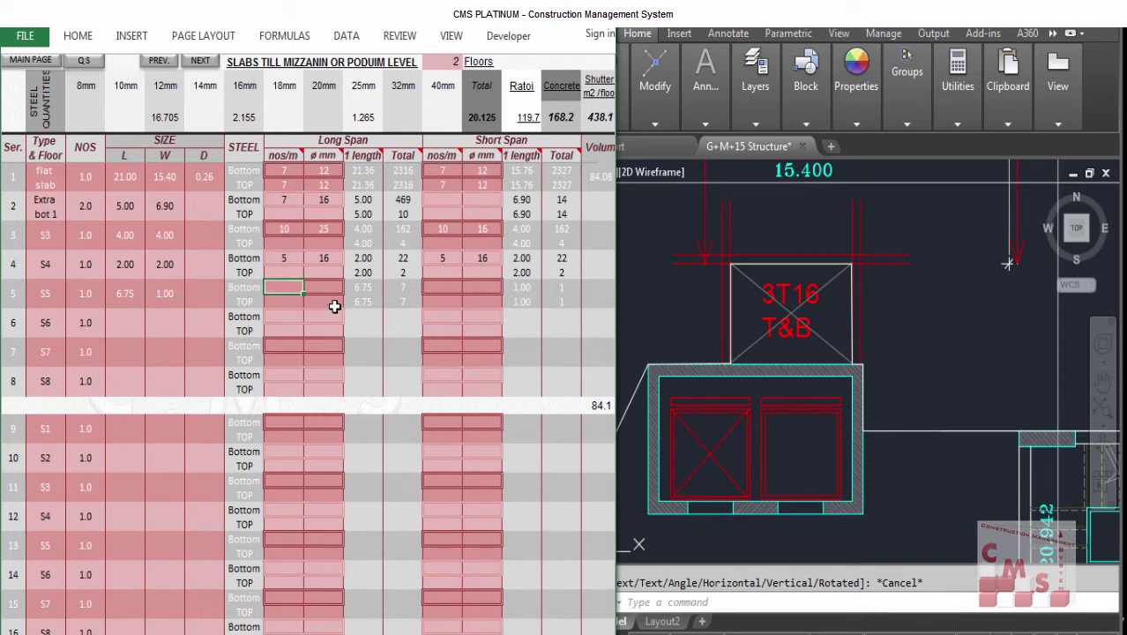
type("3")
left_click(331, 287)
left_click(350, 288)
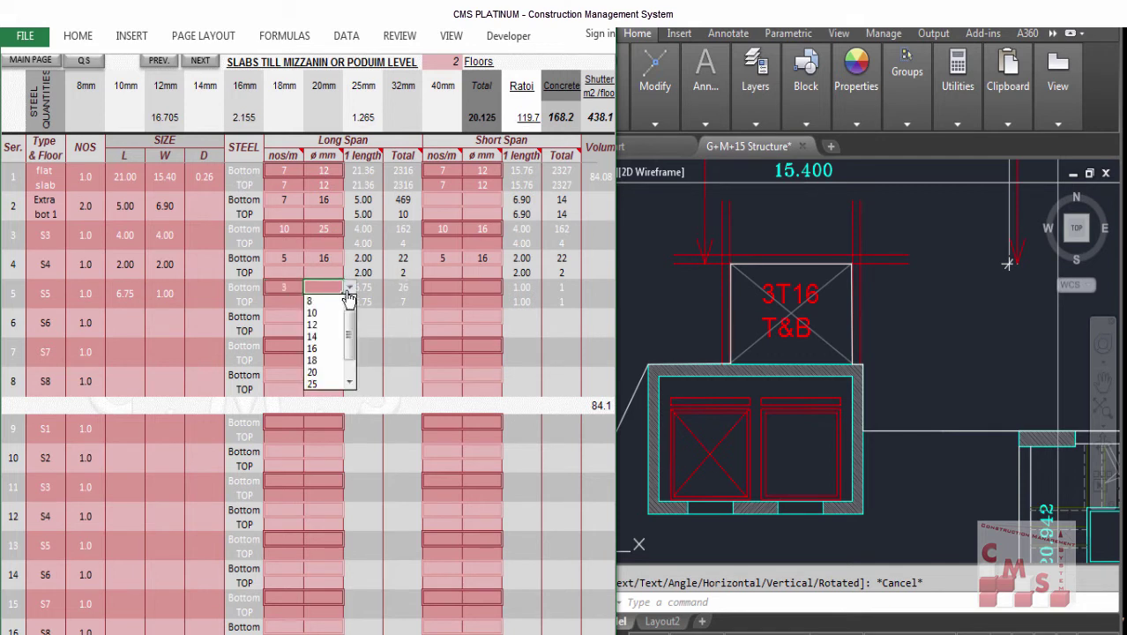
left_click(311, 348)
left_click(296, 308)
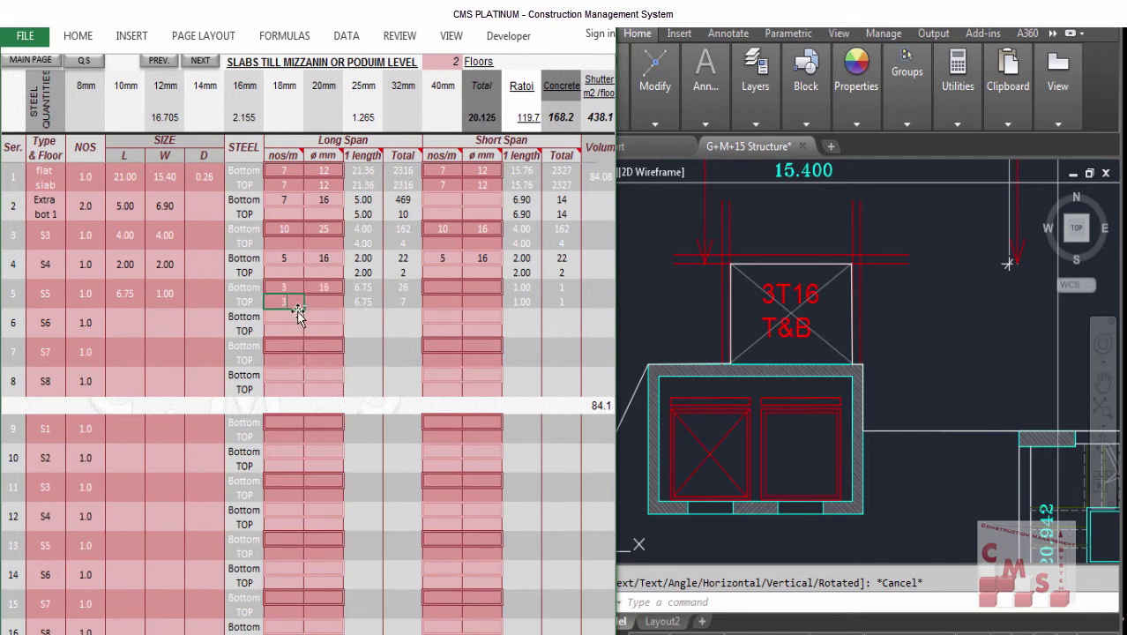
left_click(323, 302)
left_click(350, 302)
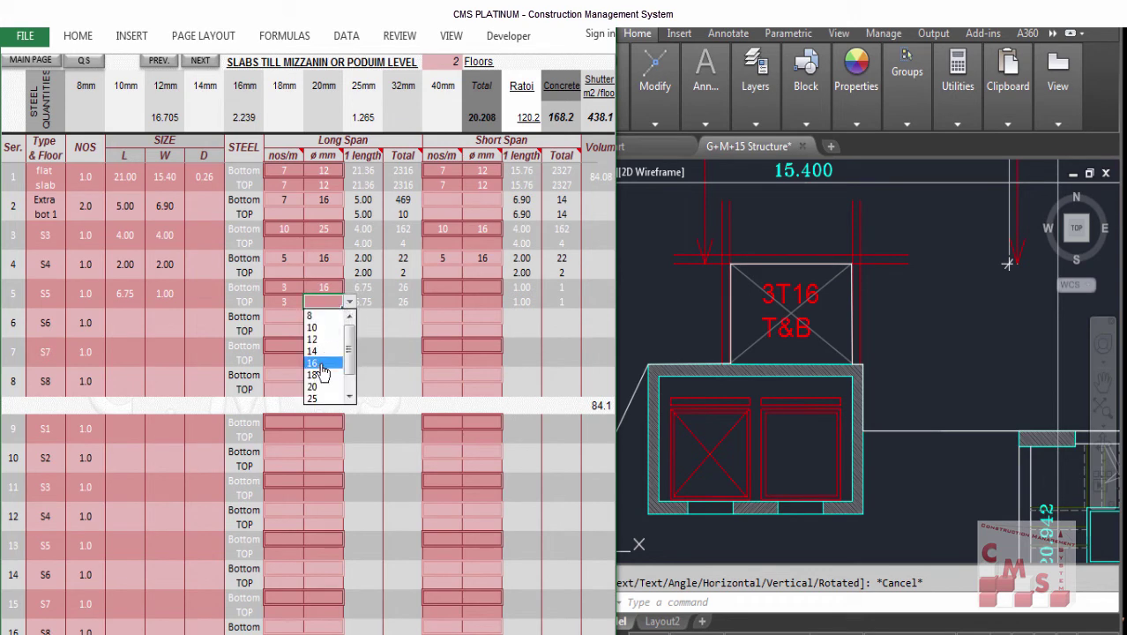
left_click(320, 361)
left_click(319, 353)
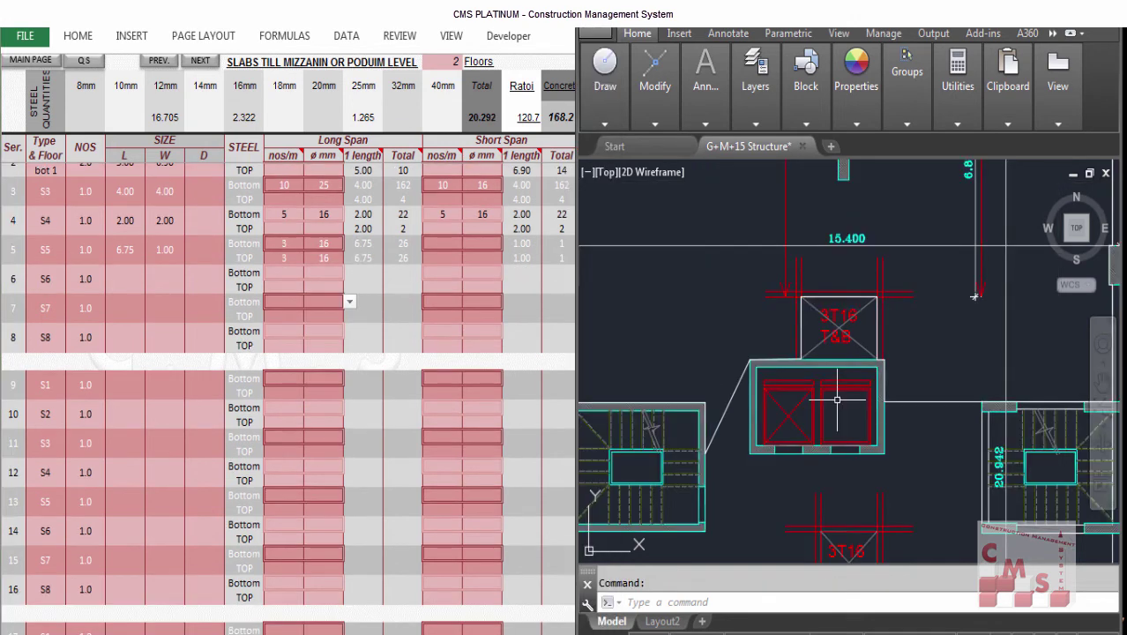
Rename slab row 6 as "extra top a" for the Ø25@10cm top bars shown in the extra top reinforcement plan.
scroll(837, 399, "down", 5)
scroll(754, 467, "up", 5)
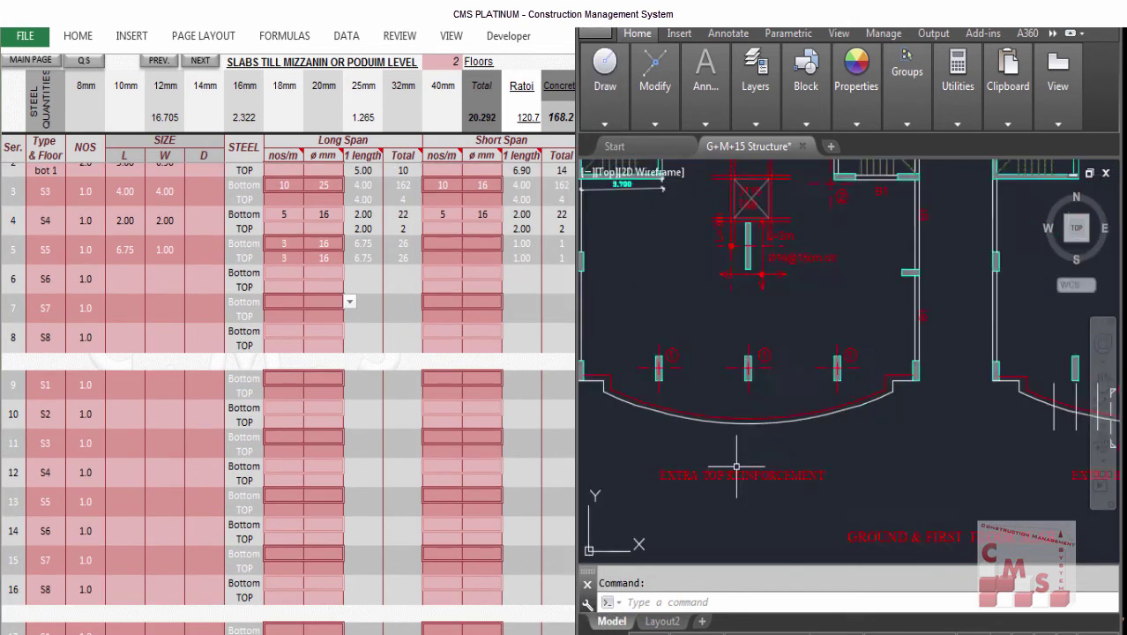
scroll(823, 496, "down", 3)
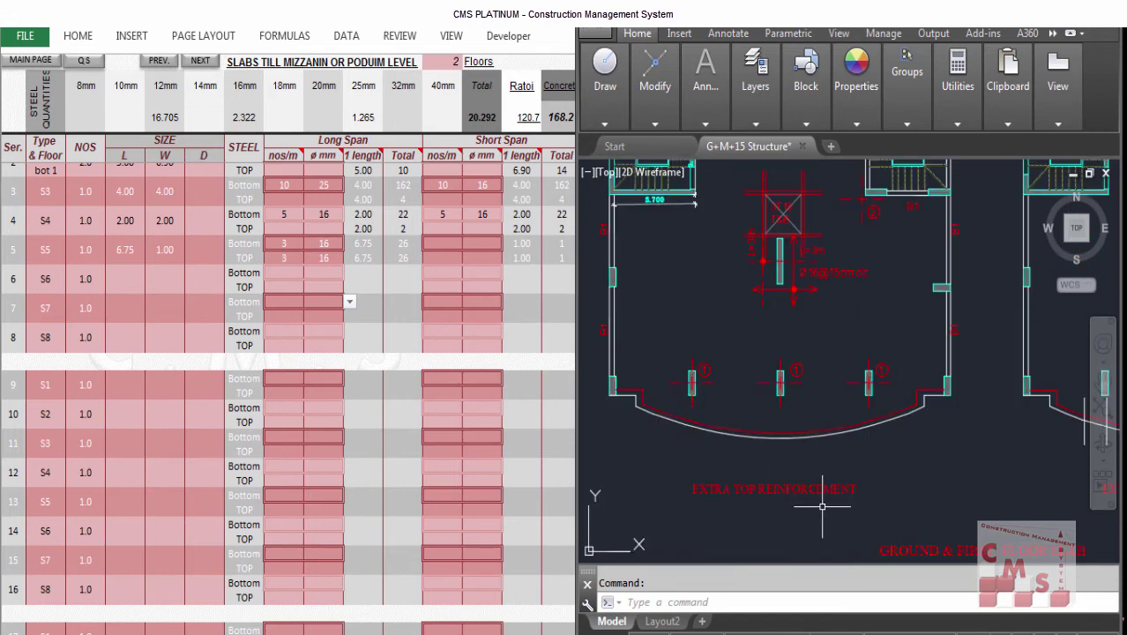
scroll(768, 414, "up", 2)
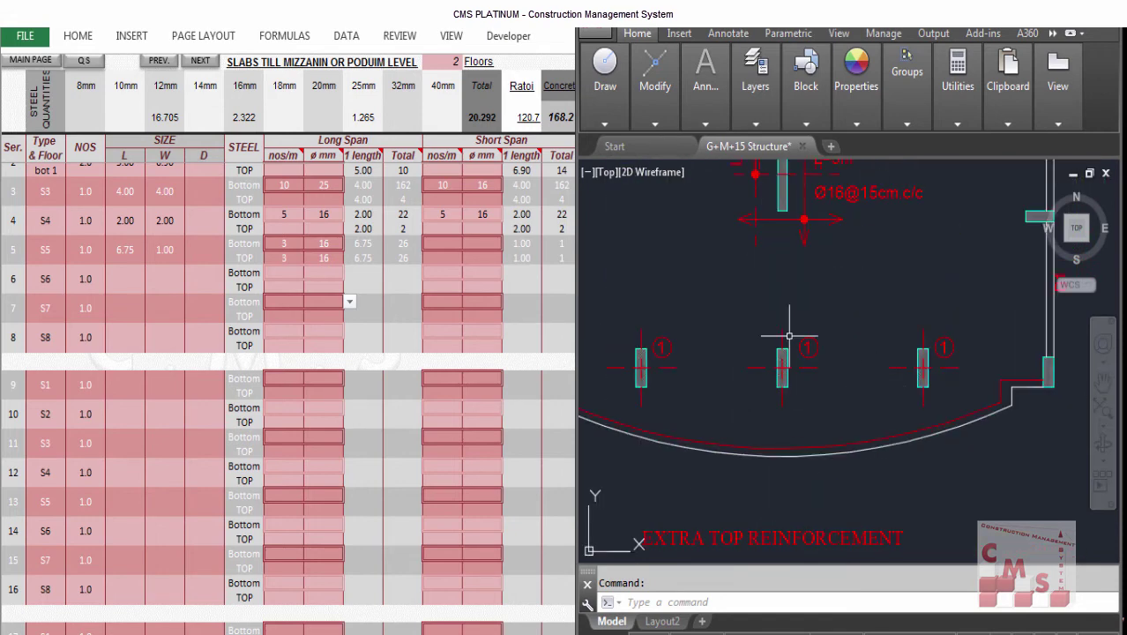
scroll(784, 354, "down", 2)
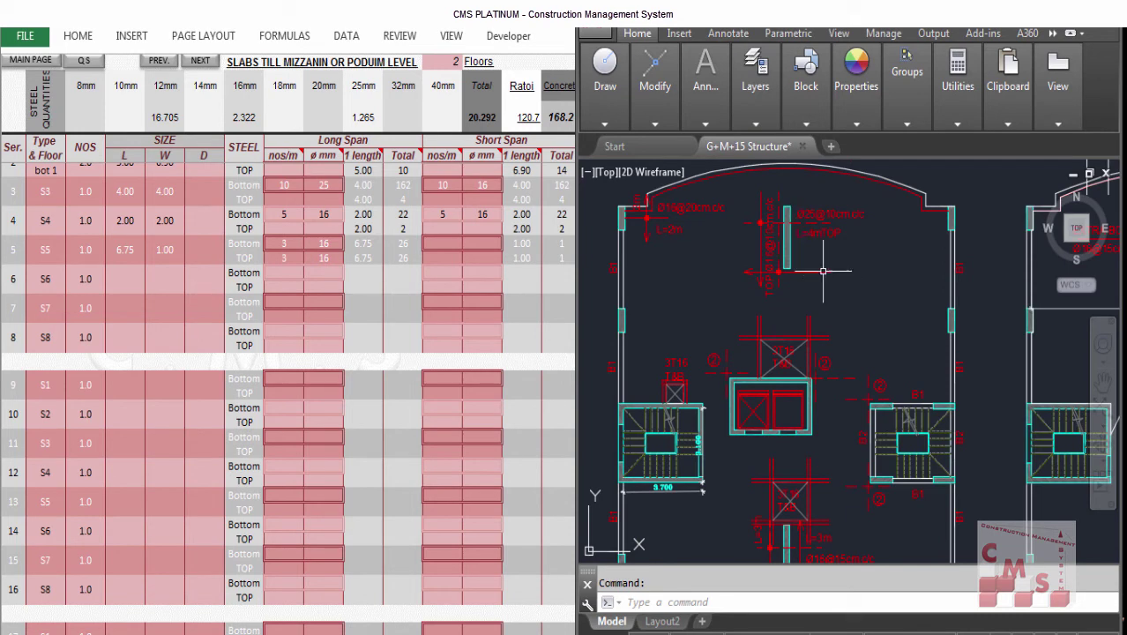
scroll(683, 155, "up", 2)
left_click(113, 279)
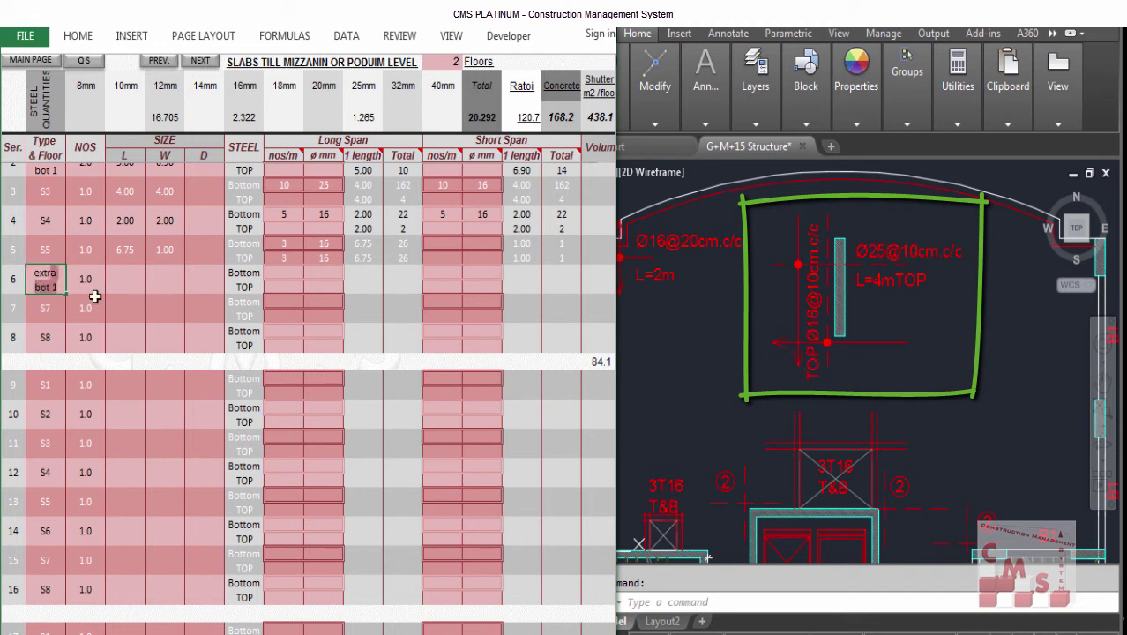
type("top 1")
key("BackSpace")
key("BackSpace")
type("a")
key("Return")
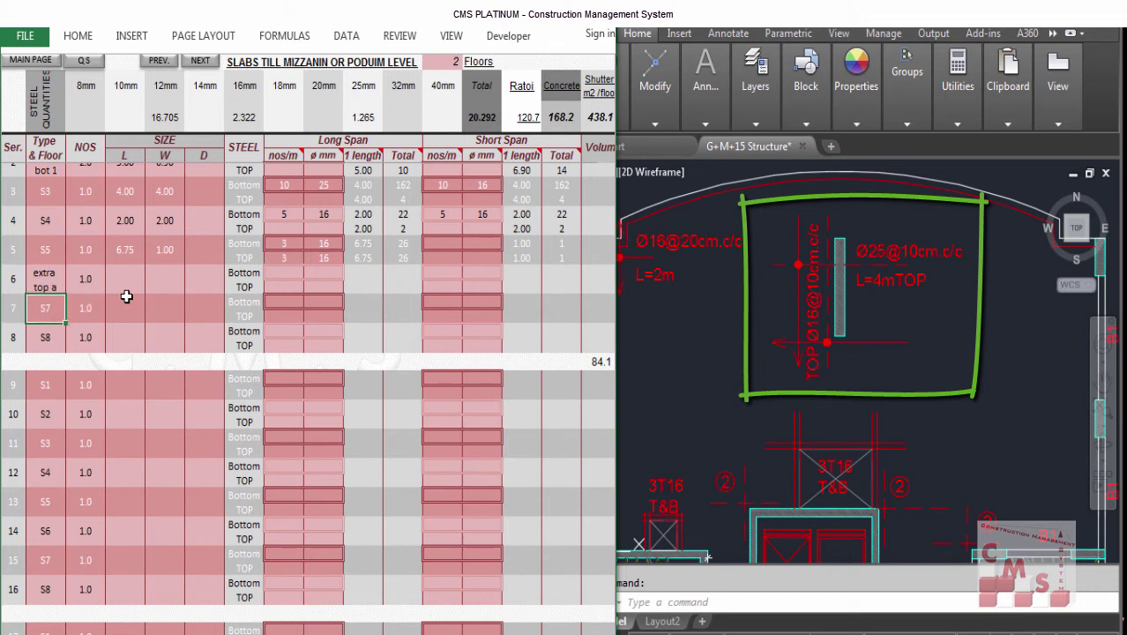
Set the size of "extra top a" to a length of 4 and a width of 4, leaving the depth empty.
left_click(131, 289)
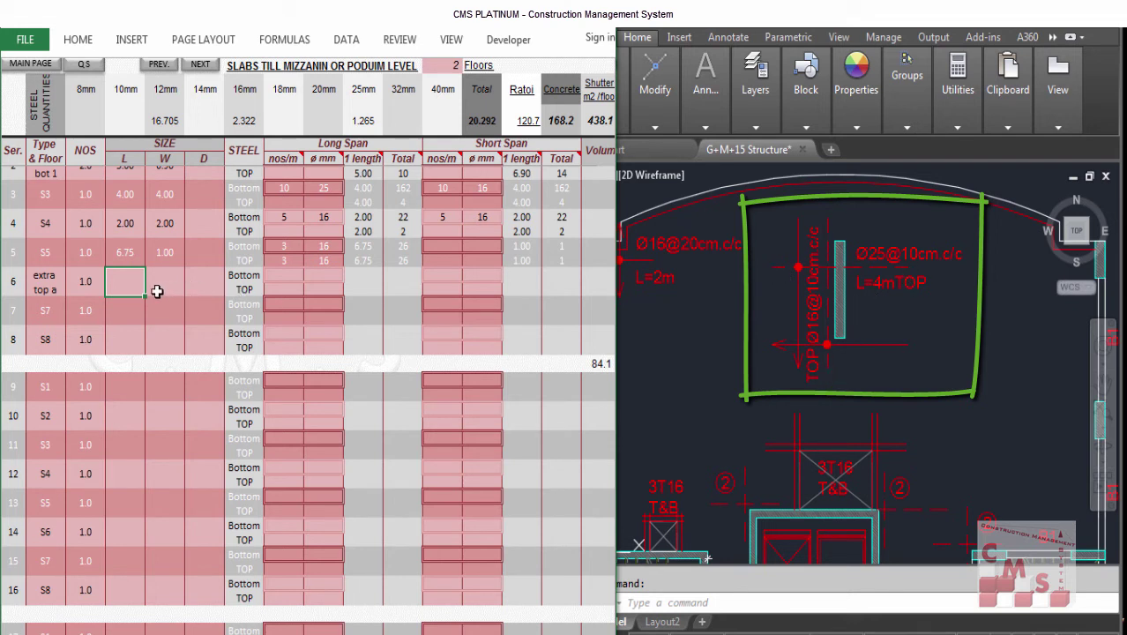
key("F2")
type("4")
key("Tab")
type("4")
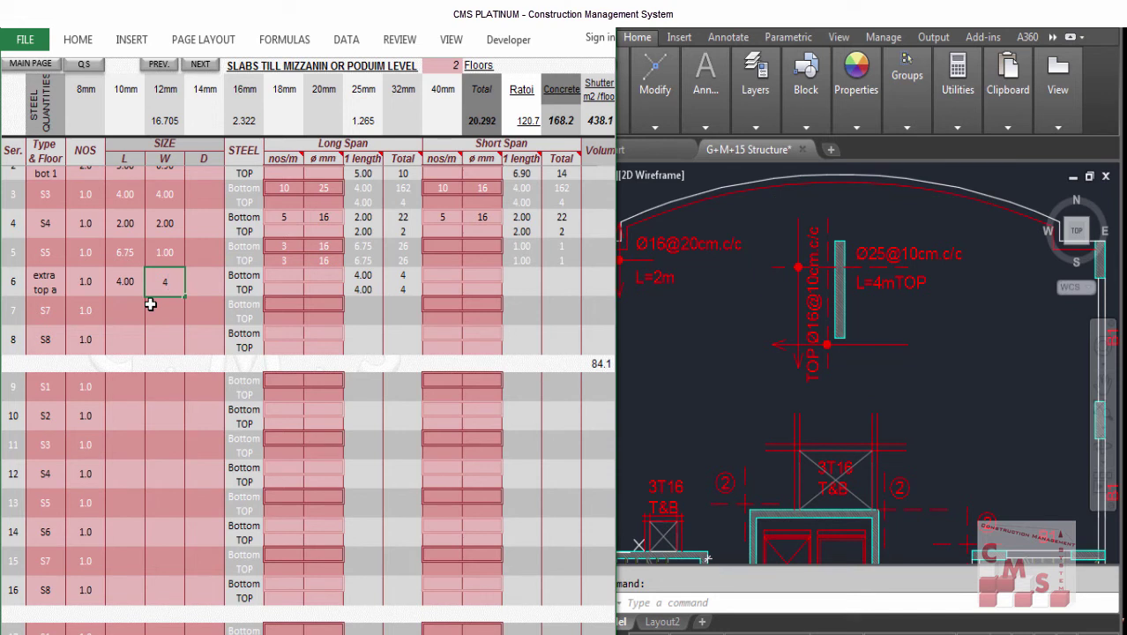
key("Tab")
Clear the bottom steel counts and diameters of "extra top a" for both the long and short spans.
key("Tab")
key("Delete")
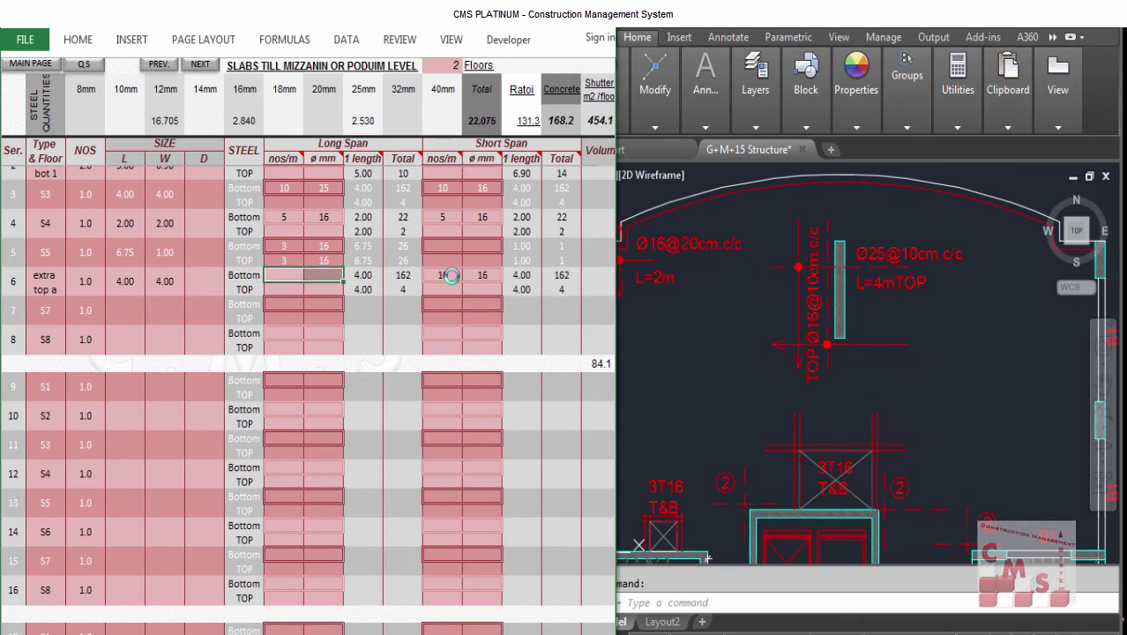
left_click_drag(463, 277, 482, 276)
key("Delete")
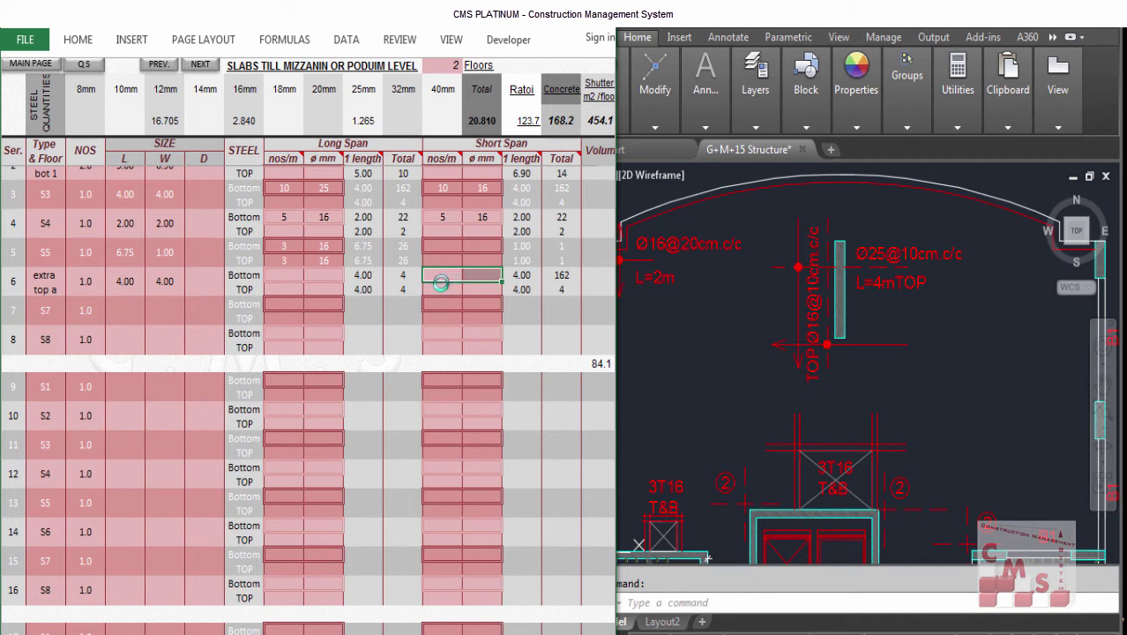
Enter the top steel of "extra top a" as 10 bars per metre, 25 mm in the long span and 16 mm in the short span.
left_click(282, 290)
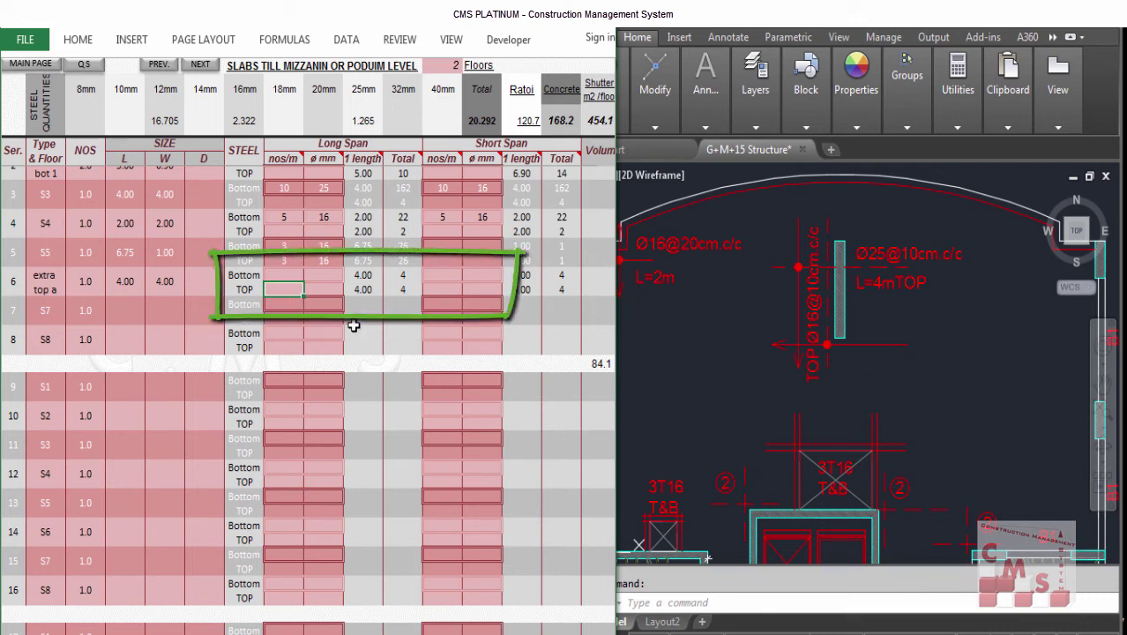
type("10")
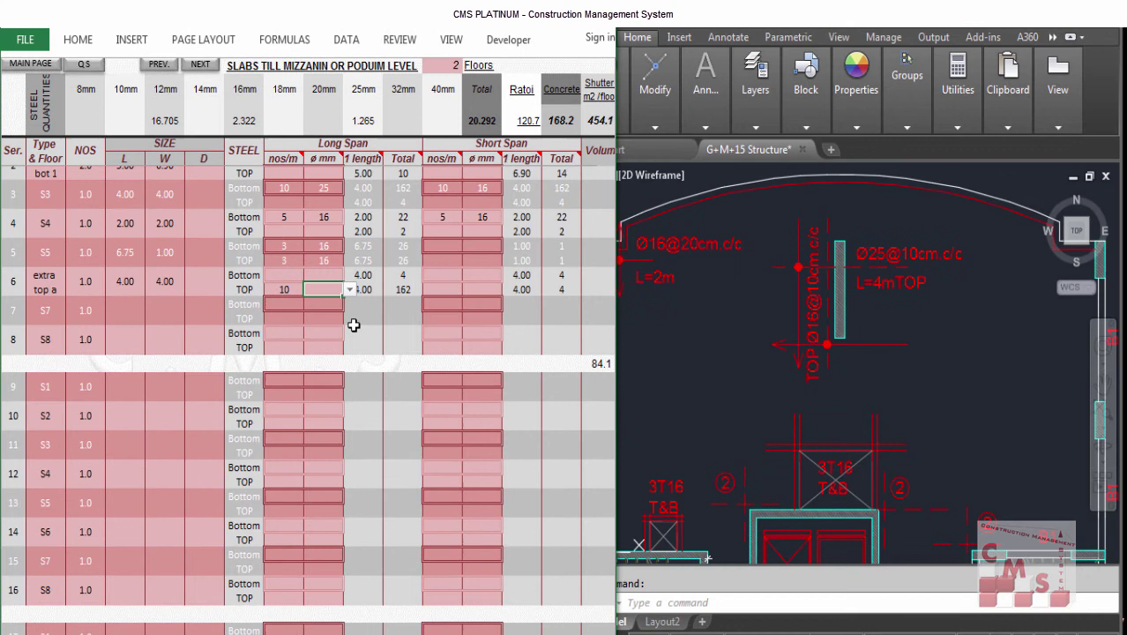
type("25")
key("Tab")
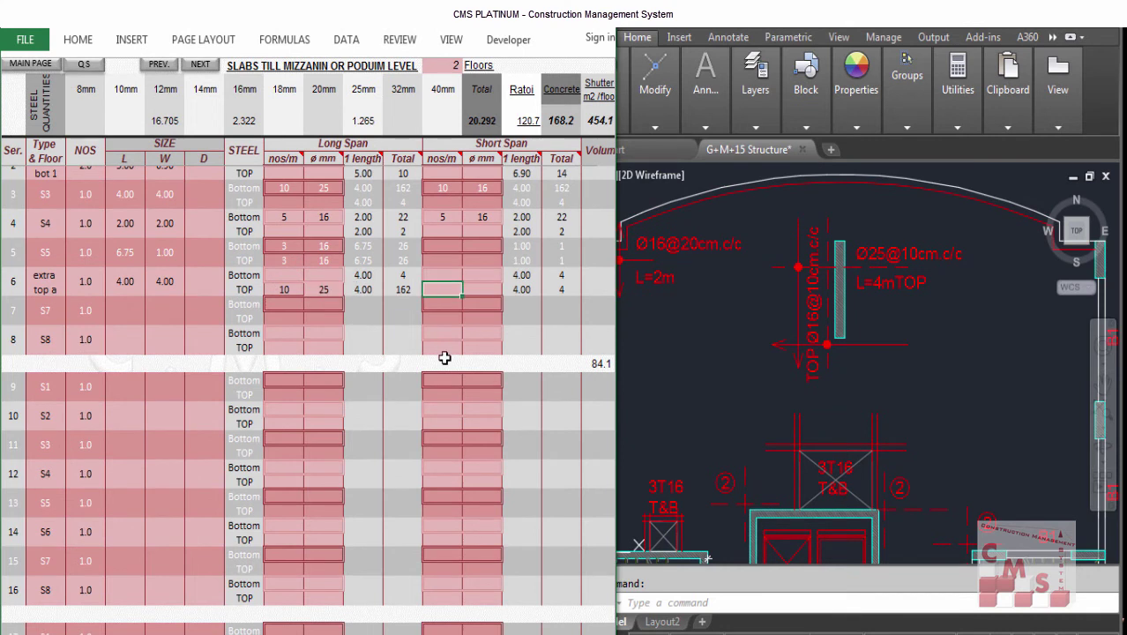
type("10")
key("Tab")
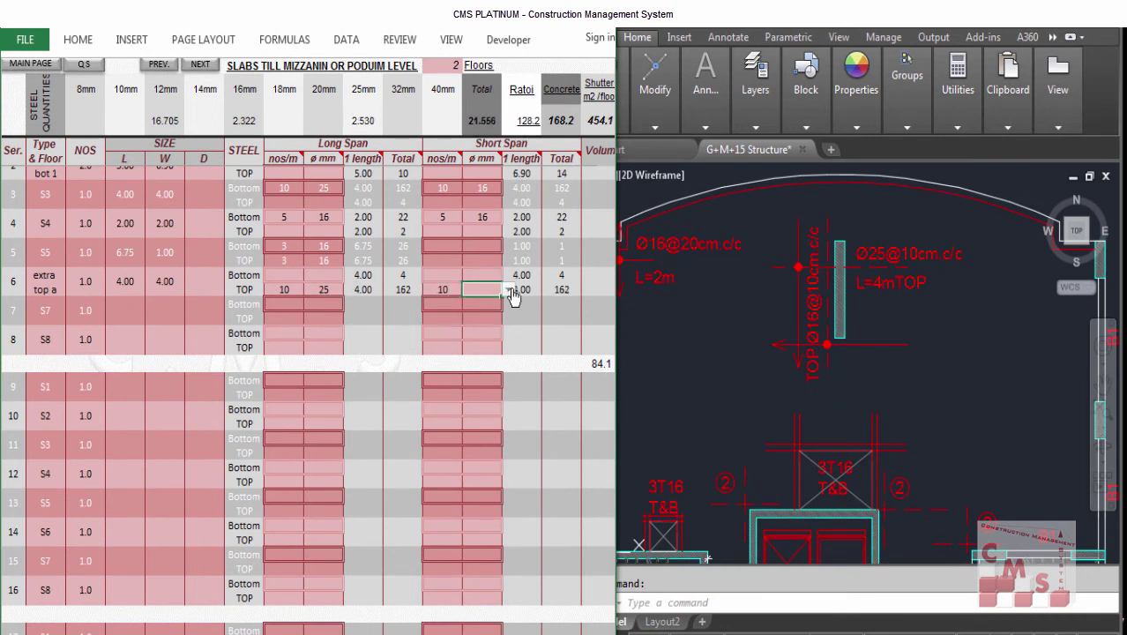
left_click(509, 289)
left_click(483, 352)
Check the Ø16@20cm L=2m corner note in the drawing and set the size of slab S7 to 2 by 2.
key("alt+Tab")
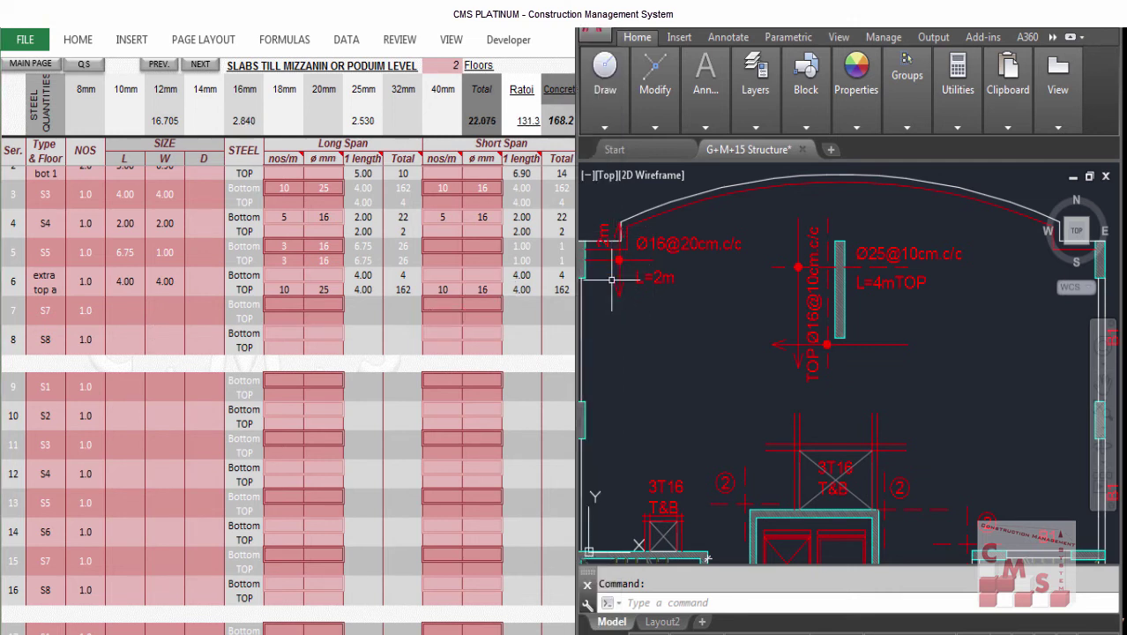
mouse_move(616, 234)
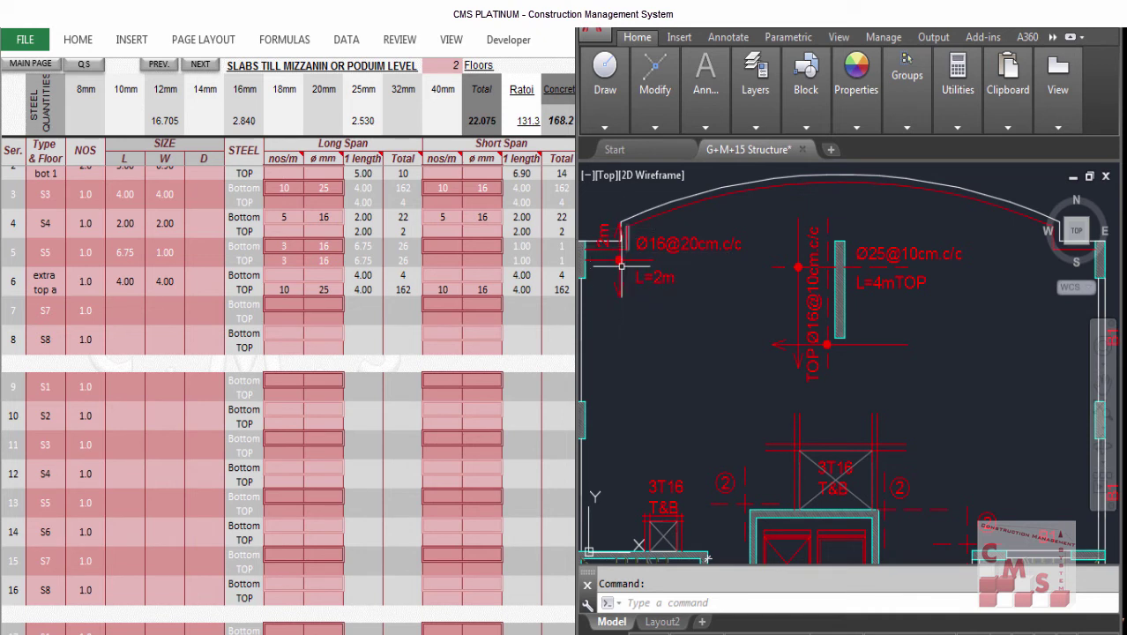
left_click(132, 318)
type("2")
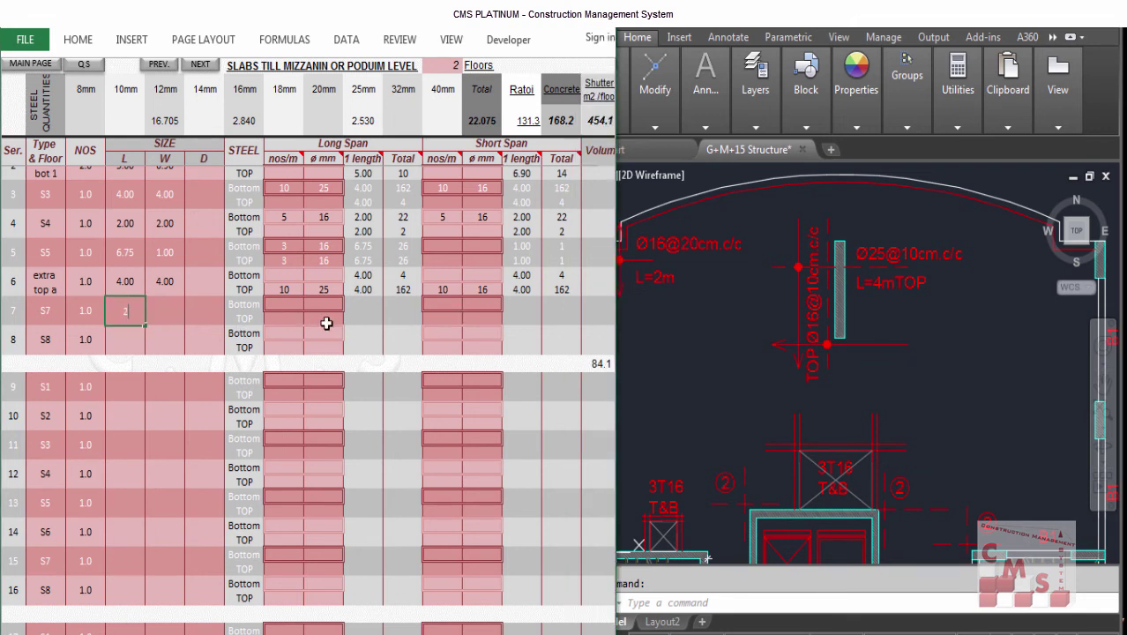
key("Tab")
type("2")
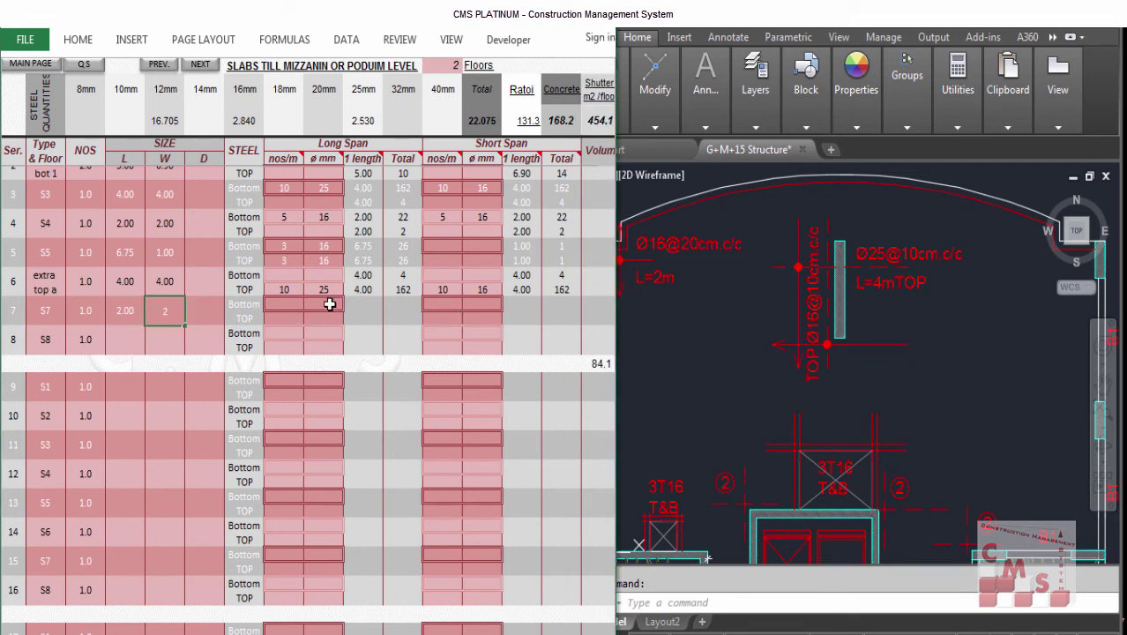
key("Return")
Enter the long-span top steel of S7 as 5 bars per metre of 16 mm diameter.
left_click(283, 319)
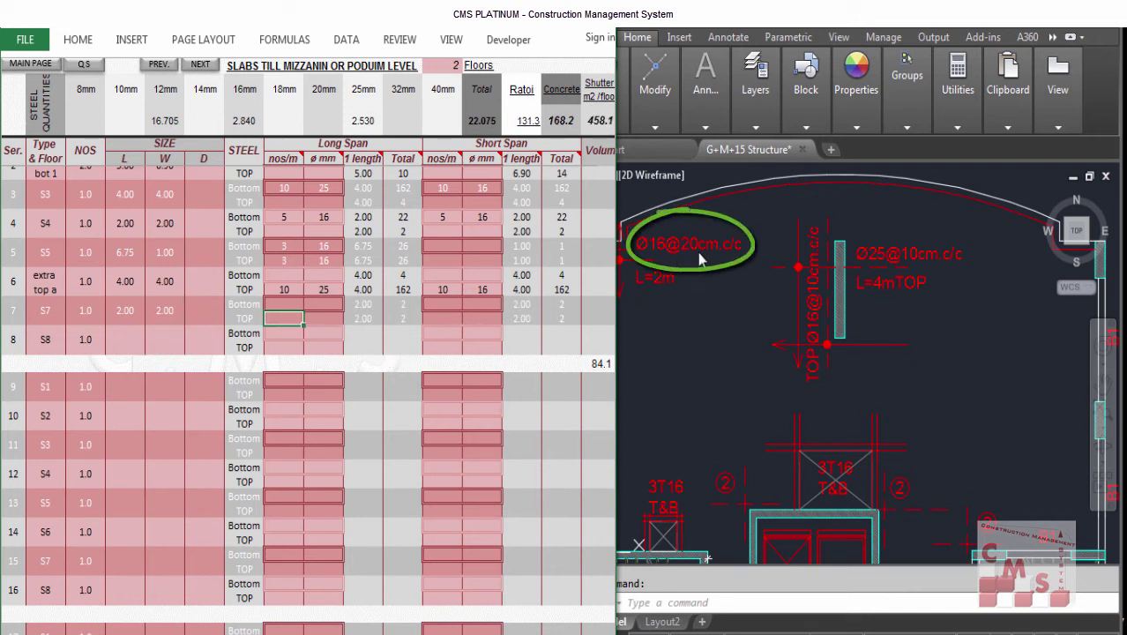
type("5")
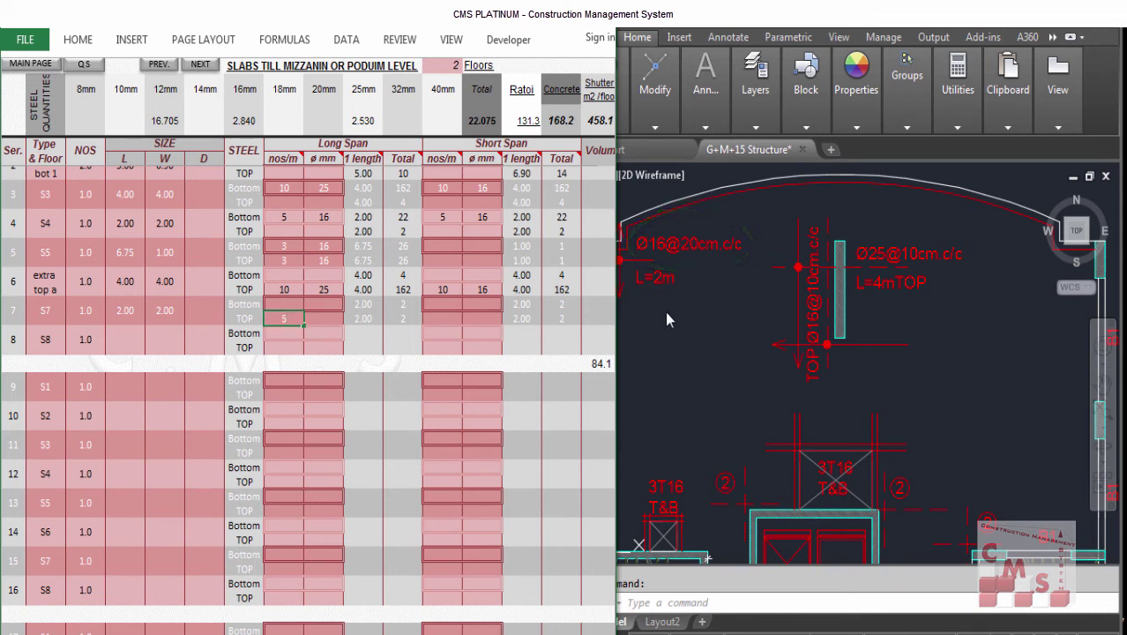
key("Tab")
type("16")
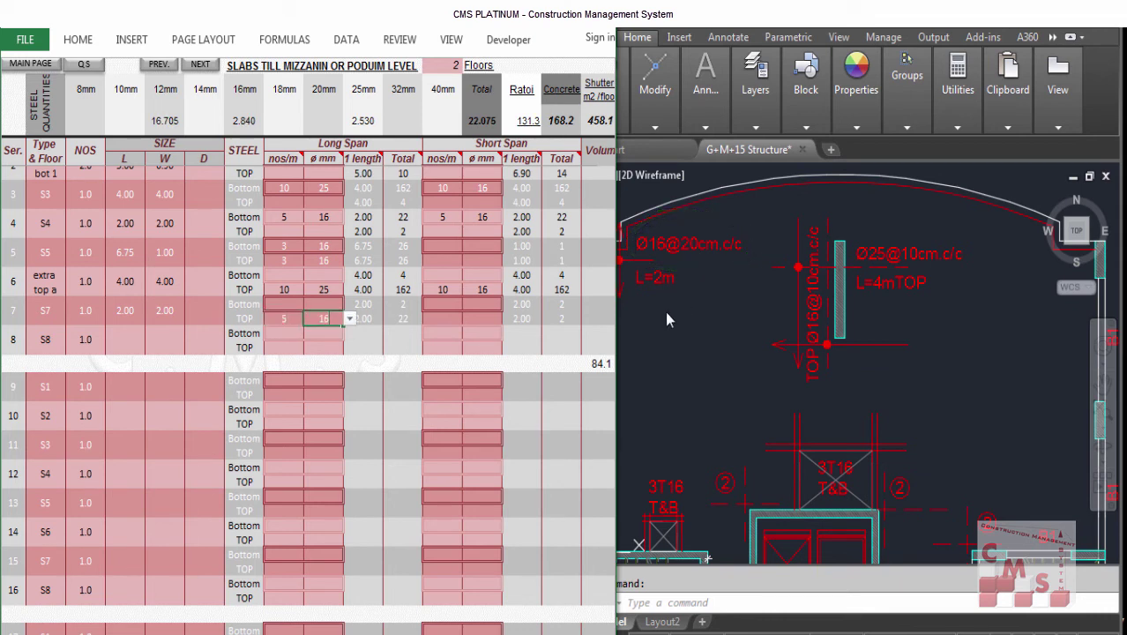
key("Return")
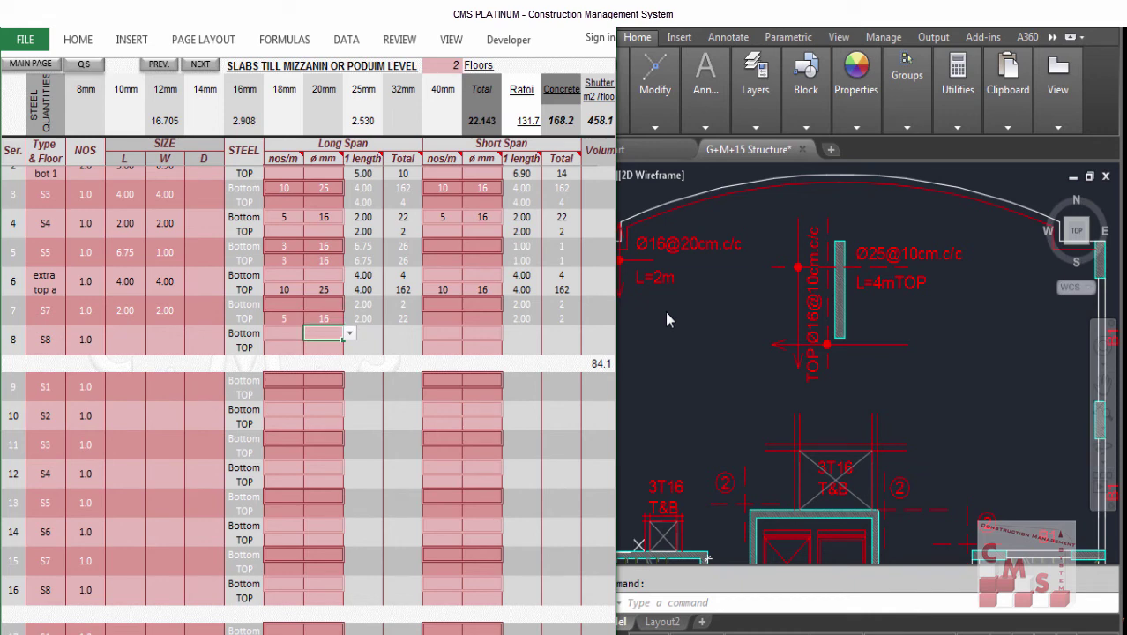
Examine the remaining extra top reinforcement notes around the lift shaft, openings and staircases in the plan.
scroll(737, 293, "down", 3)
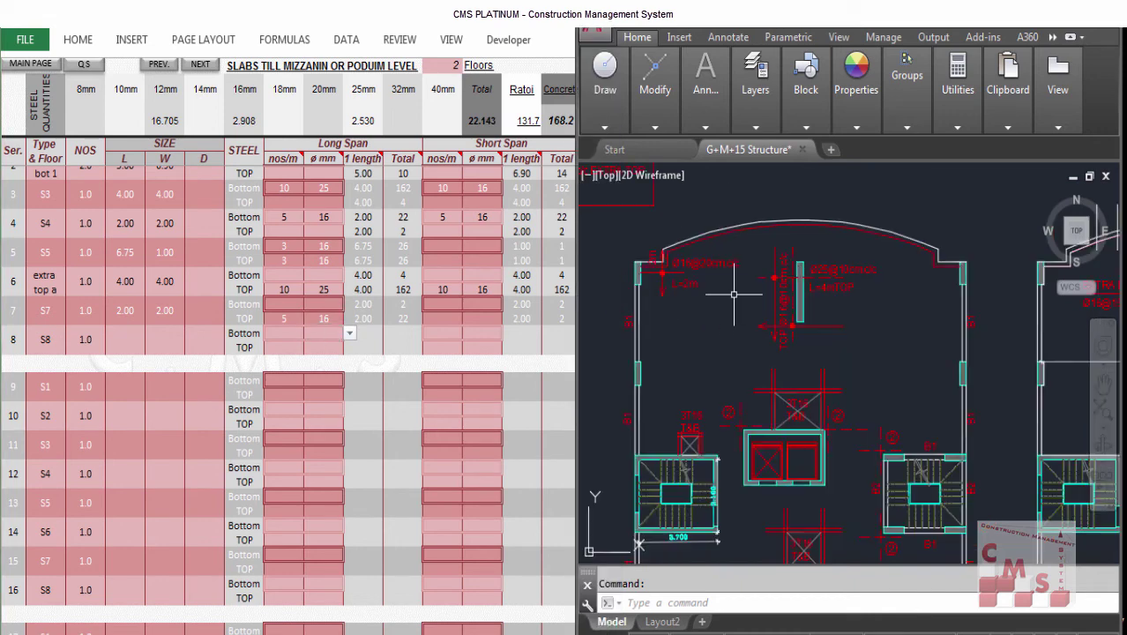
mouse_move(745, 324)
middle_mouse_down()
mouse_move(788, 259)
mouse_move(854, 266)
middle_mouse_up()
scroll(802, 317, "up", 3)
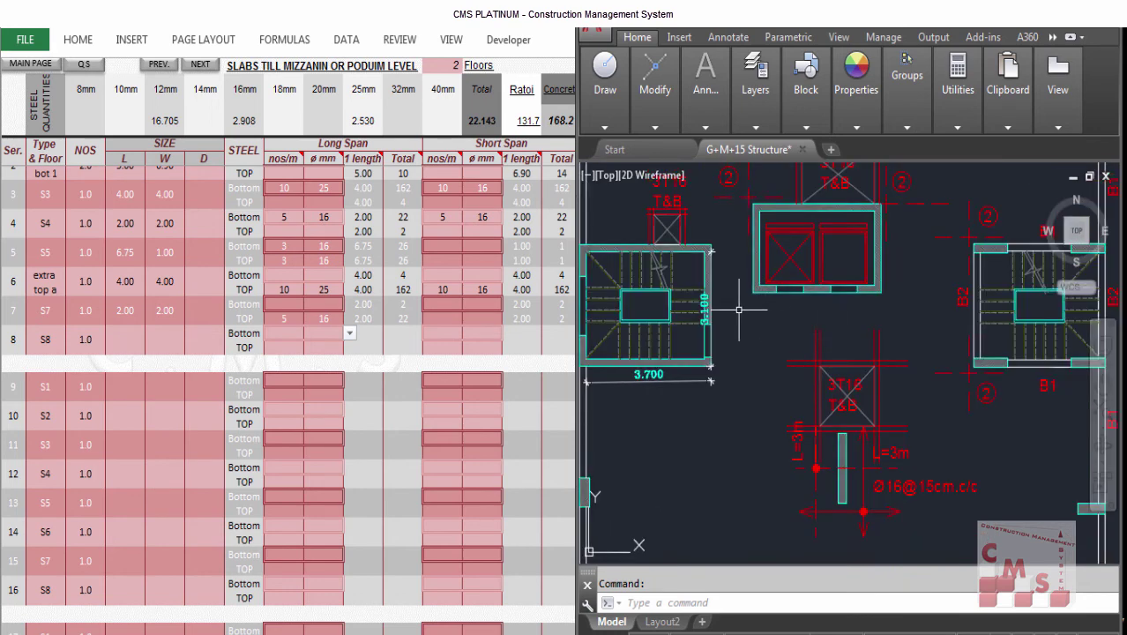
middle_click_drag(739, 310, 750, 458)
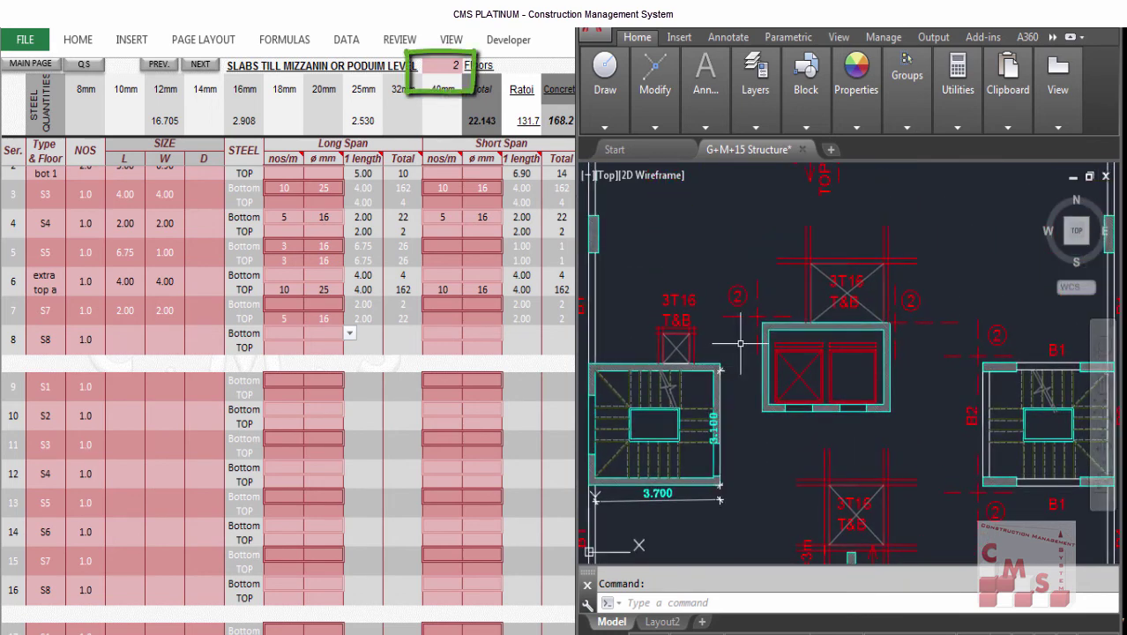
middle_click_drag(741, 343, 751, 443)
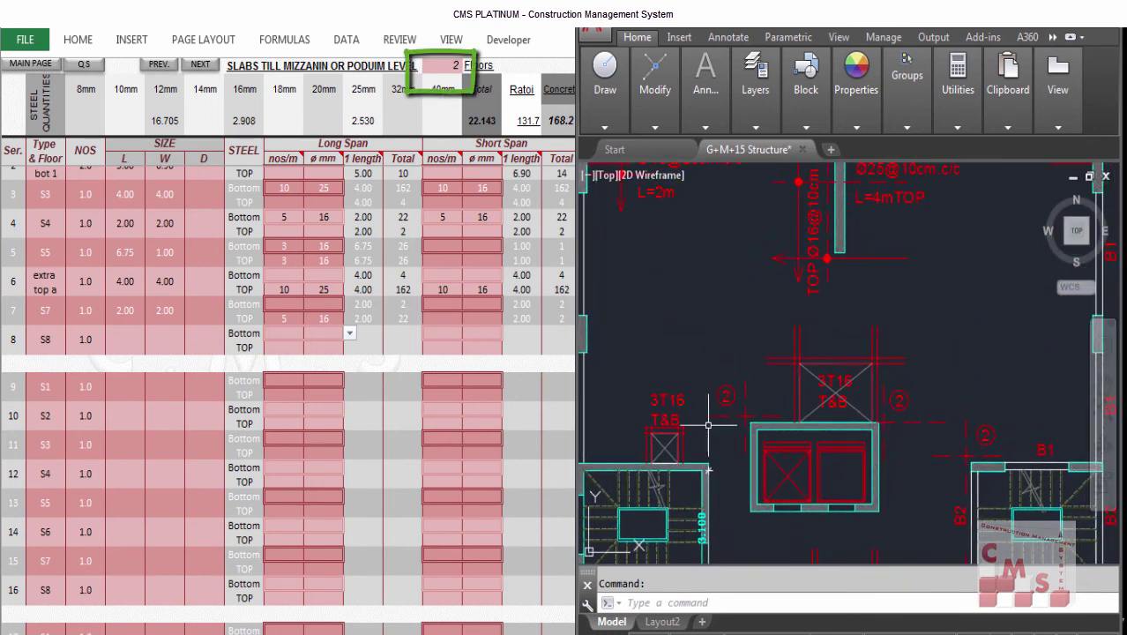
scroll(680, 360, "down", 2)
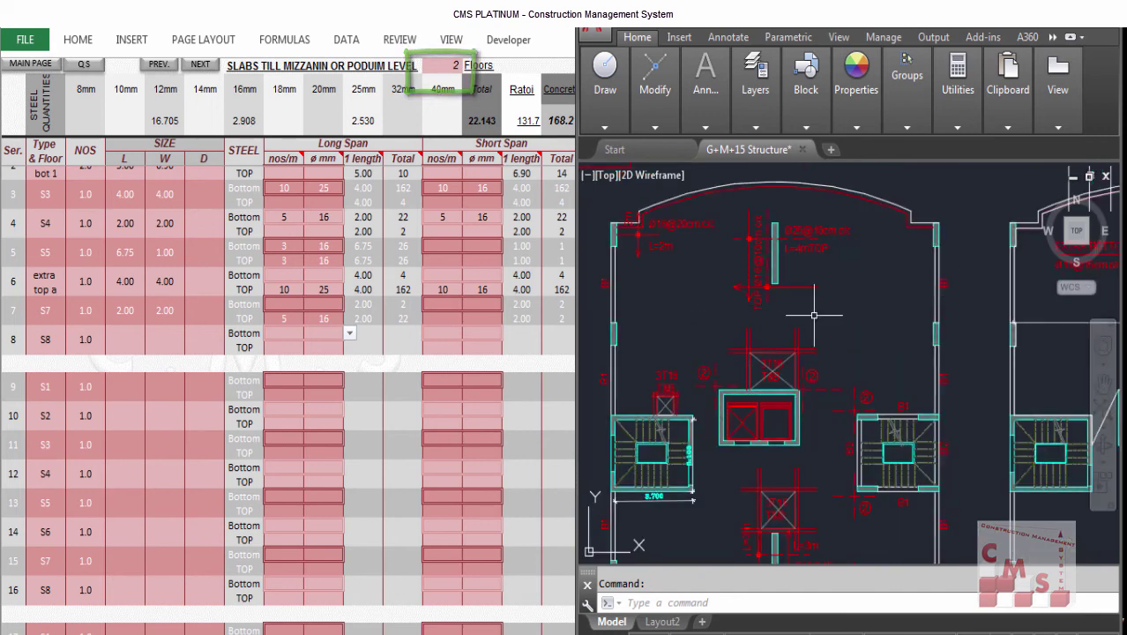
Check the ground and first floor slab title in the drawing against the number of floors in the slabs sheet.
scroll(743, 265, "down", 2)
scroll(800, 453, "up", 4)
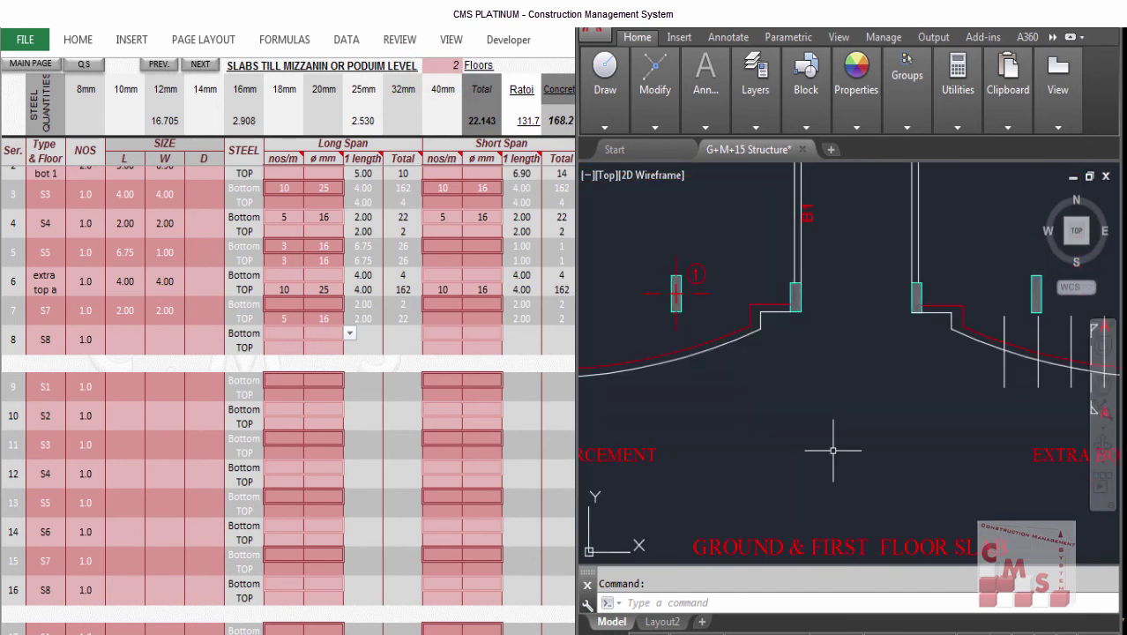
scroll(802, 466, "down", 1)
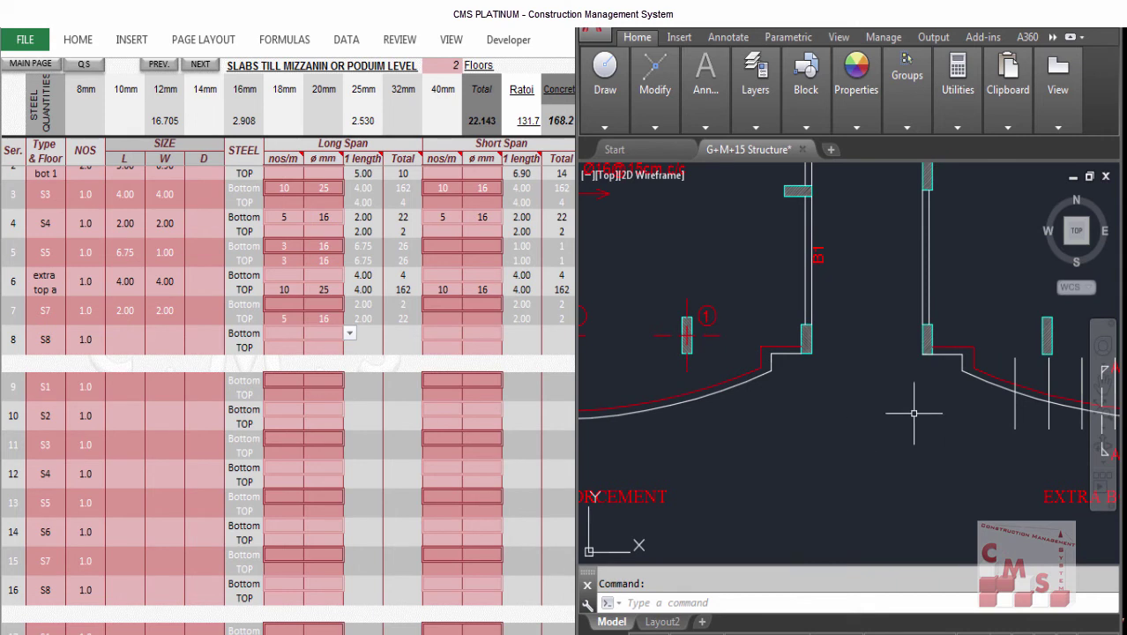
scroll(908, 412, "down", 1)
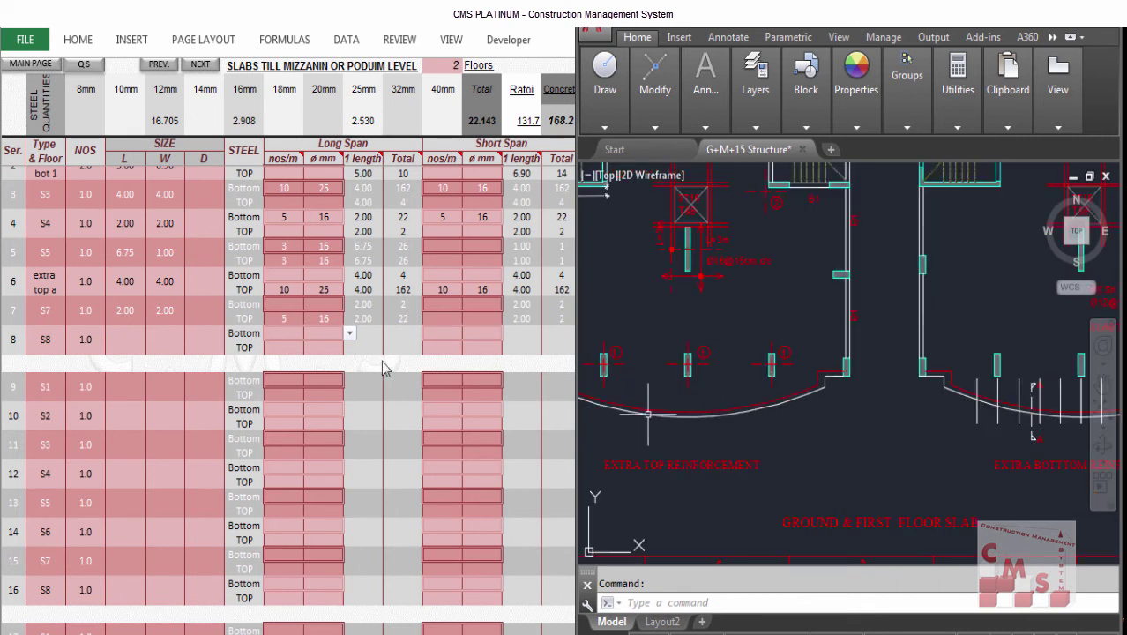
left_click(320, 336)
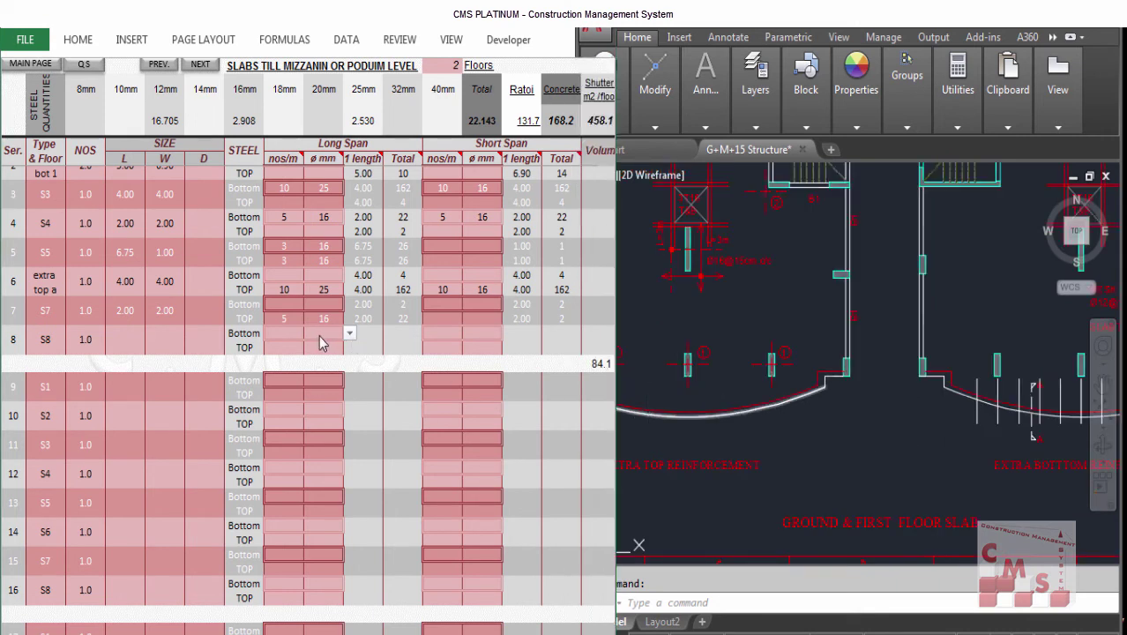
left_click(451, 66)
scroll(268, 310, "up", 1)
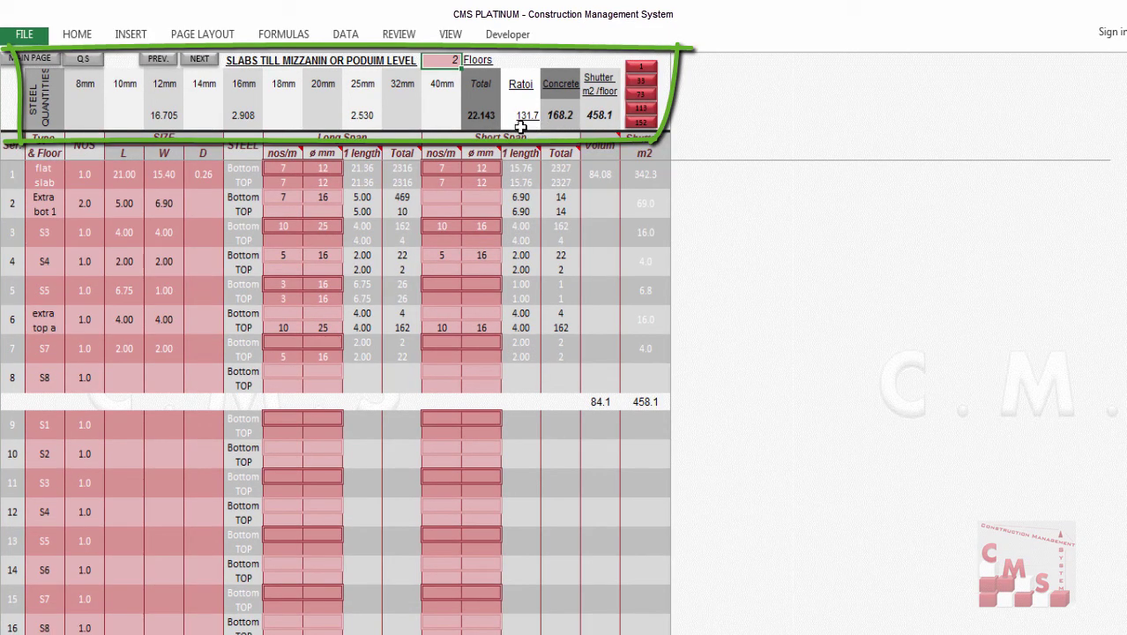
Review the slab sheet's steel ratio and shutter totals, and jump to row 113 and back to row 1.
left_click(516, 121)
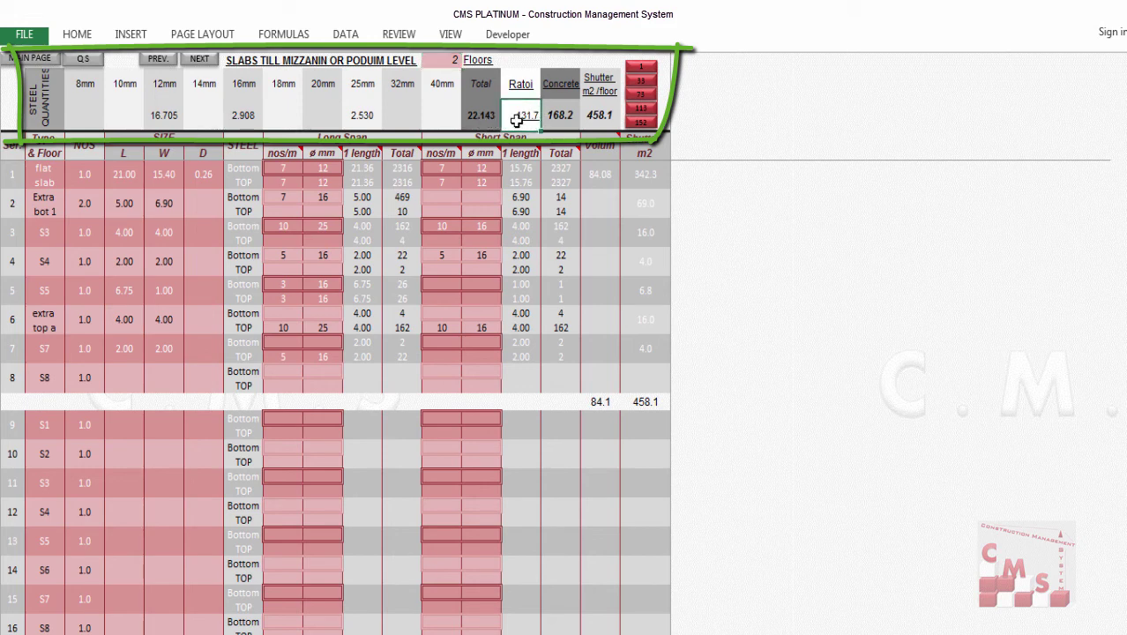
left_click(607, 115)
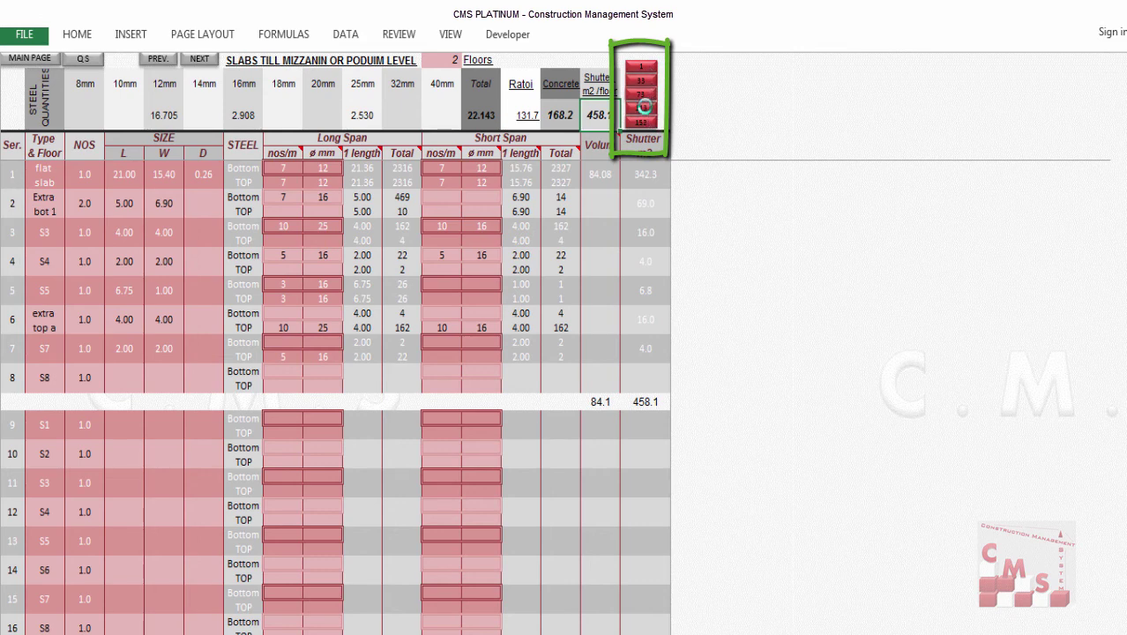
left_click(644, 108)
left_click(644, 67)
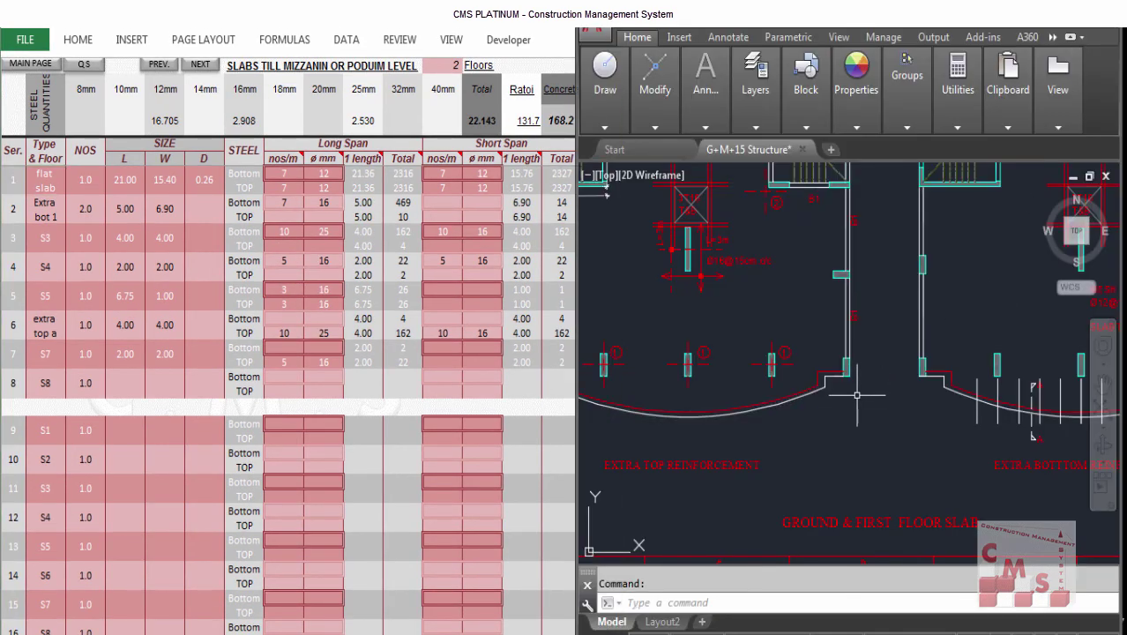
Compare the extra top and extra bottom reinforcement plans of the ground and first floor slab with the neighbouring slab drawing.
middle_click_drag(855, 395, 907, 450)
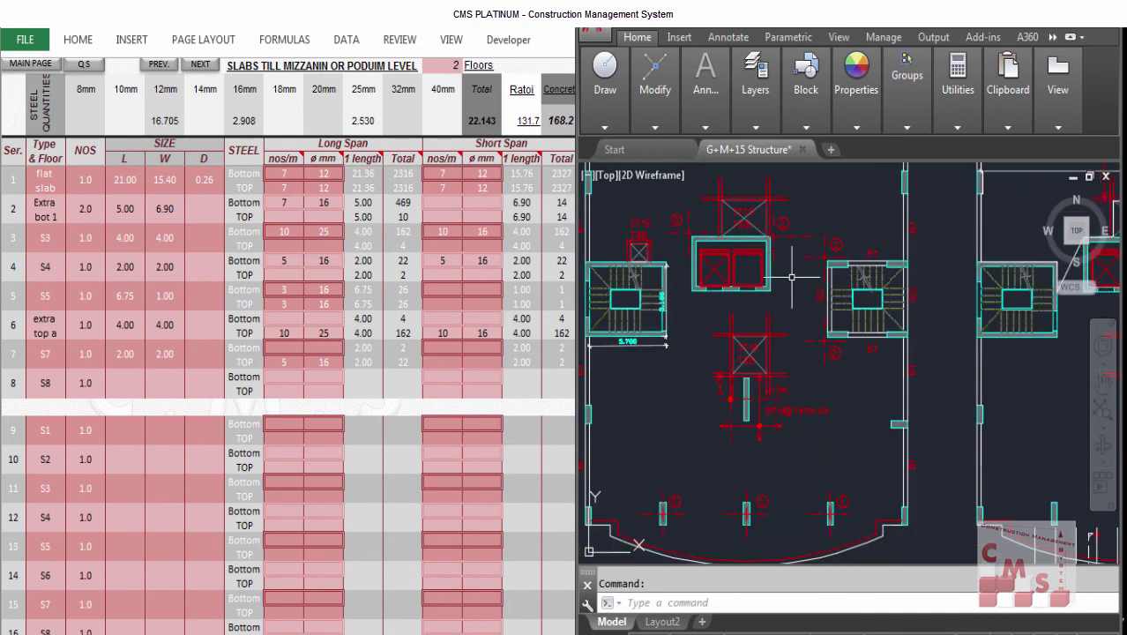
scroll(792, 277, "up", 1)
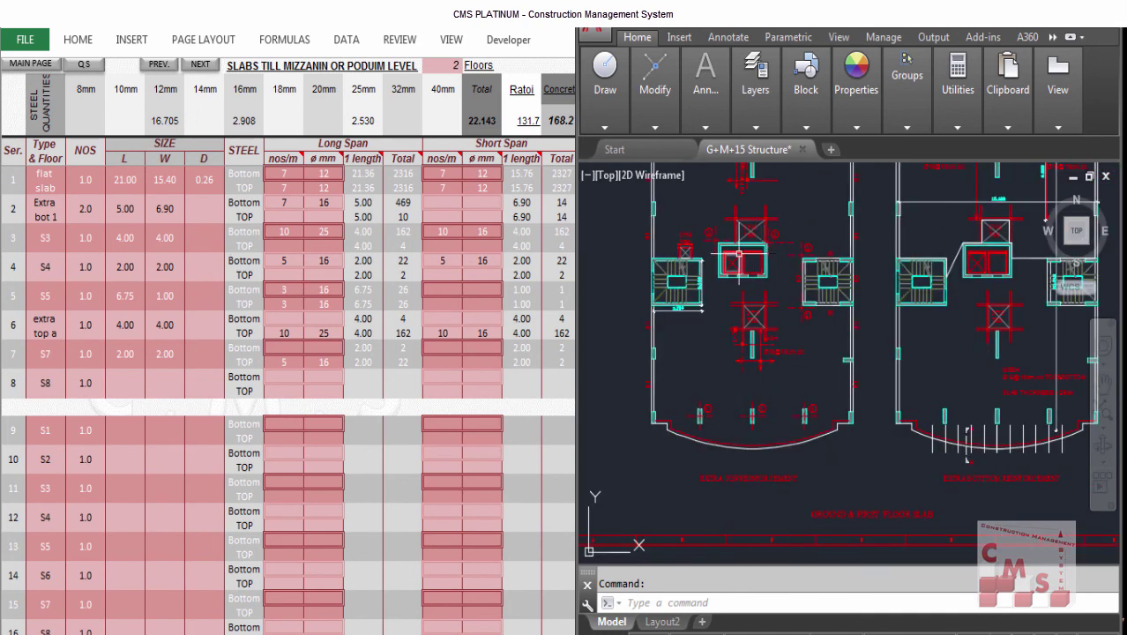
scroll(777, 287, "down", 1)
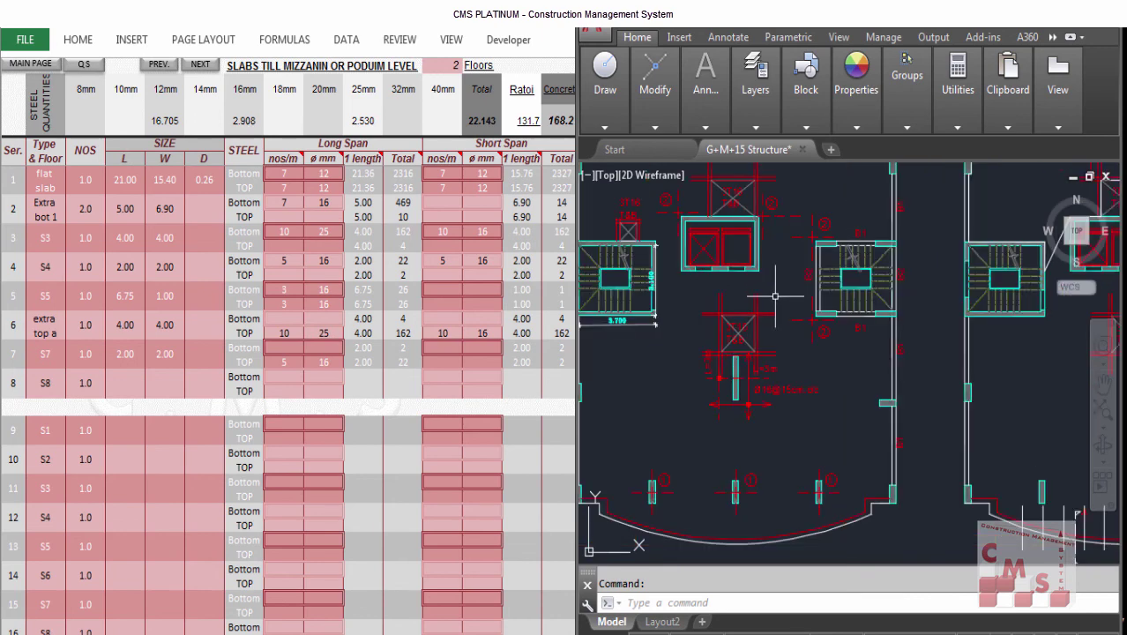
scroll(738, 282, "down", 2)
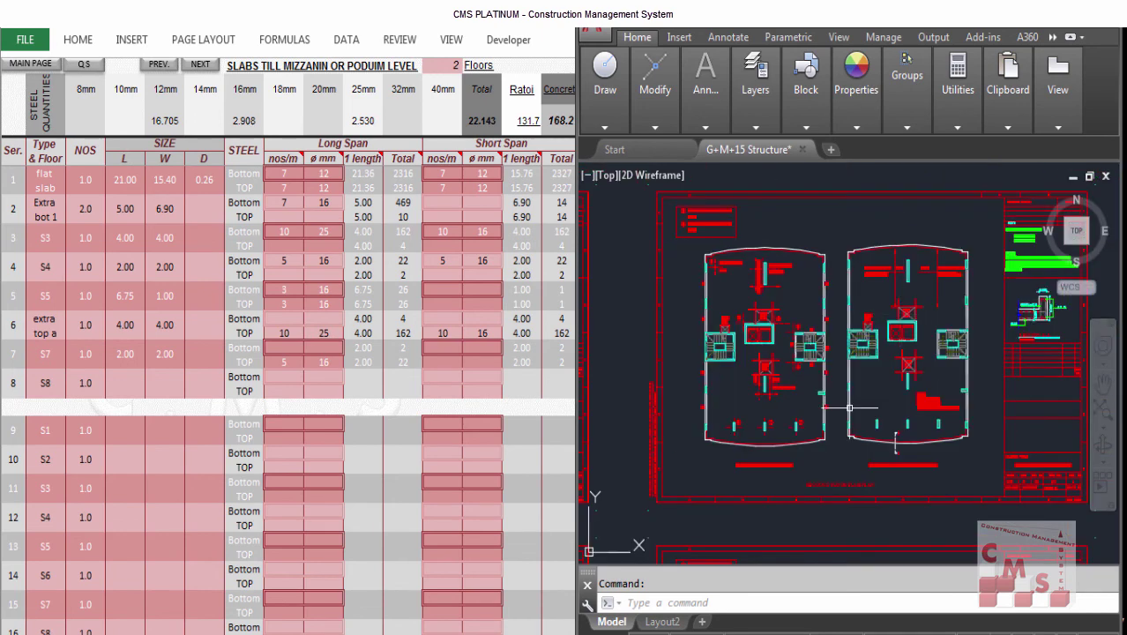
scroll(932, 212, "up", 1)
scroll(933, 211, "down", 1)
scroll(932, 212, "up", 1)
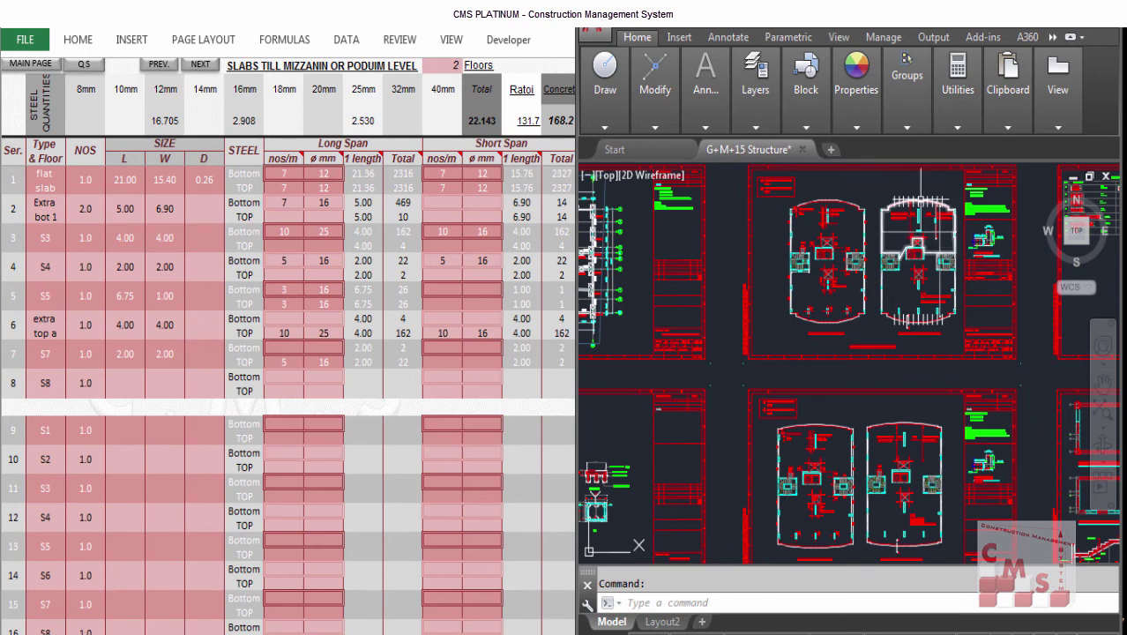
scroll(921, 199, "up", 1)
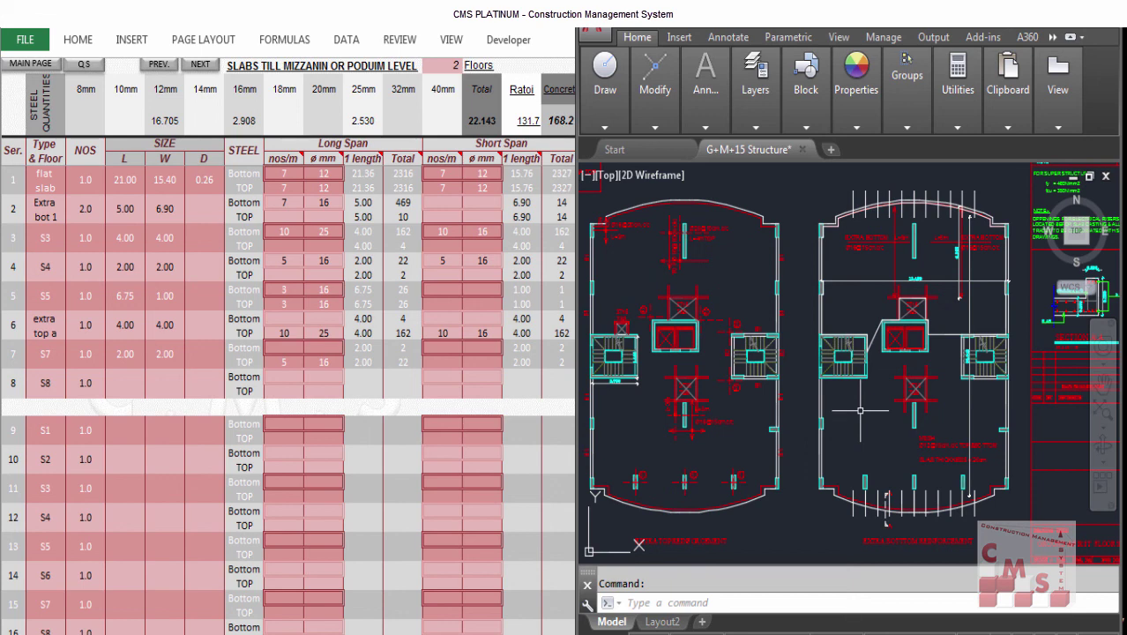
Locate the separate slab plan beside the lower flat slab sheet and examine its span direction, dimensions and schedule.
scroll(860, 410, "down", 3)
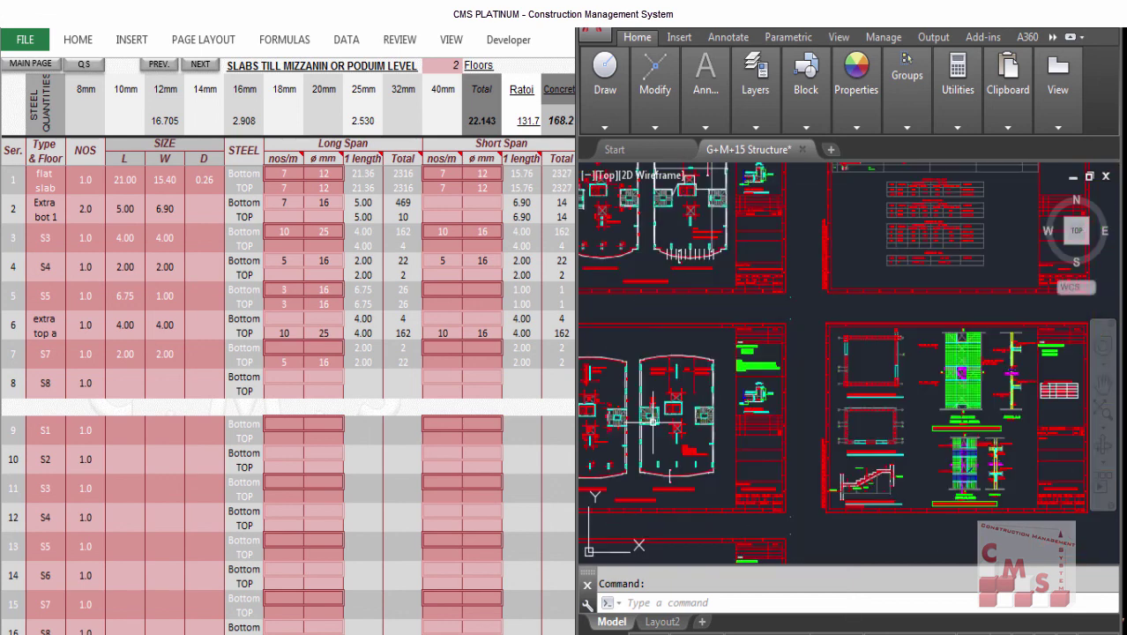
scroll(834, 429, "down", 2)
middle_click_drag(785, 526, 811, 384)
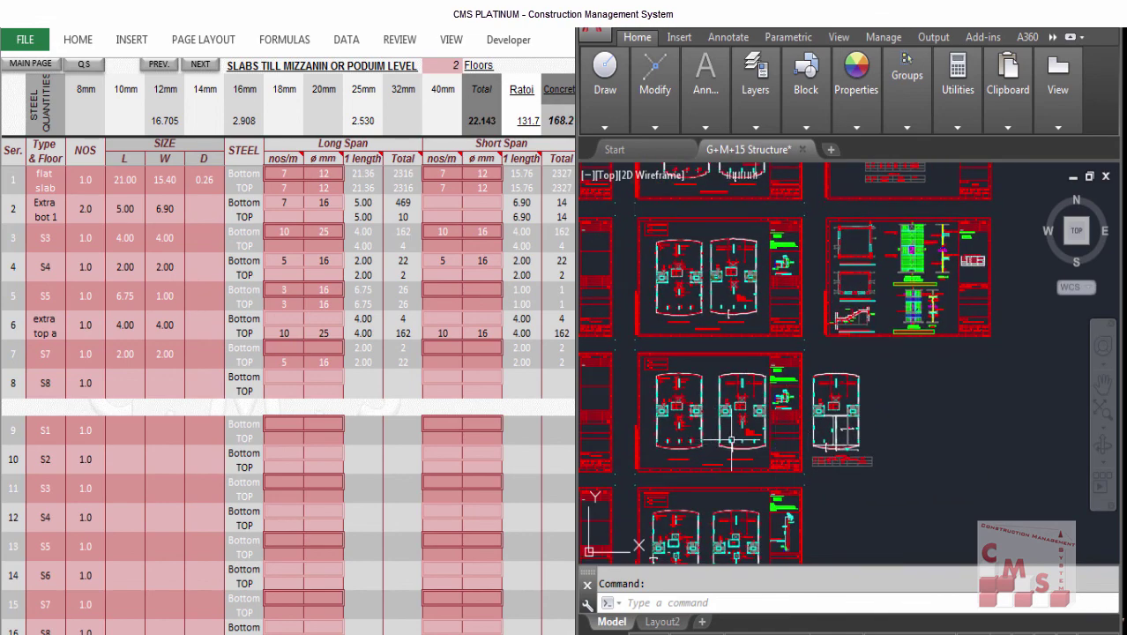
scroll(741, 450, "up", 4)
scroll(745, 339, "down", 1)
scroll(754, 336, "down", 2)
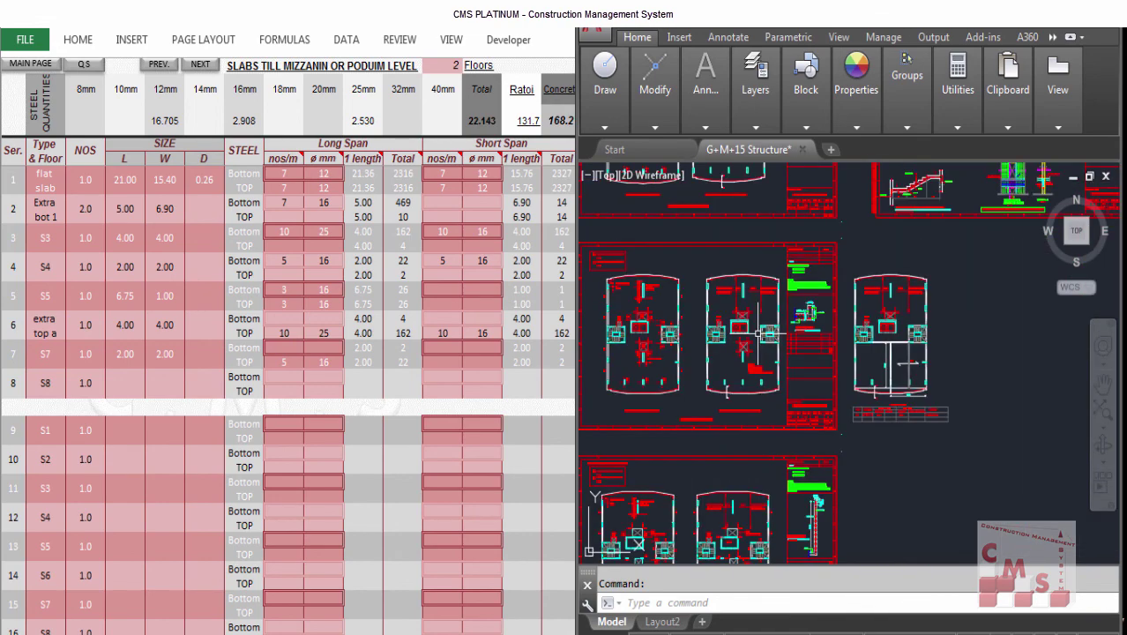
scroll(896, 312, "up", 6)
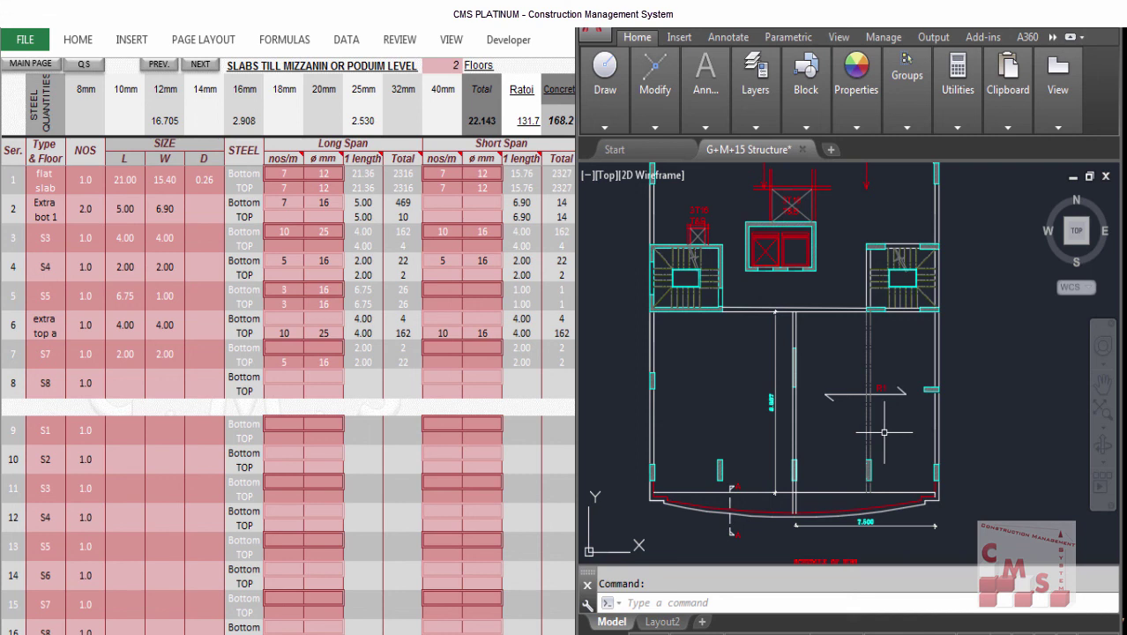
middle_click_drag(885, 432, 917, 309)
scroll(934, 305, "down", 1)
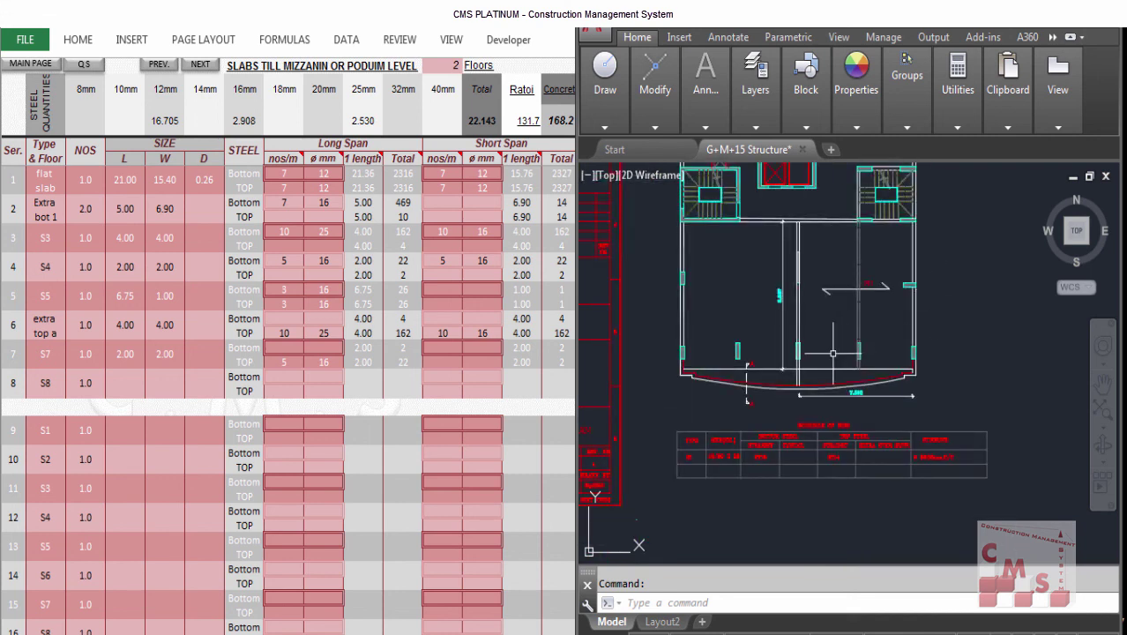